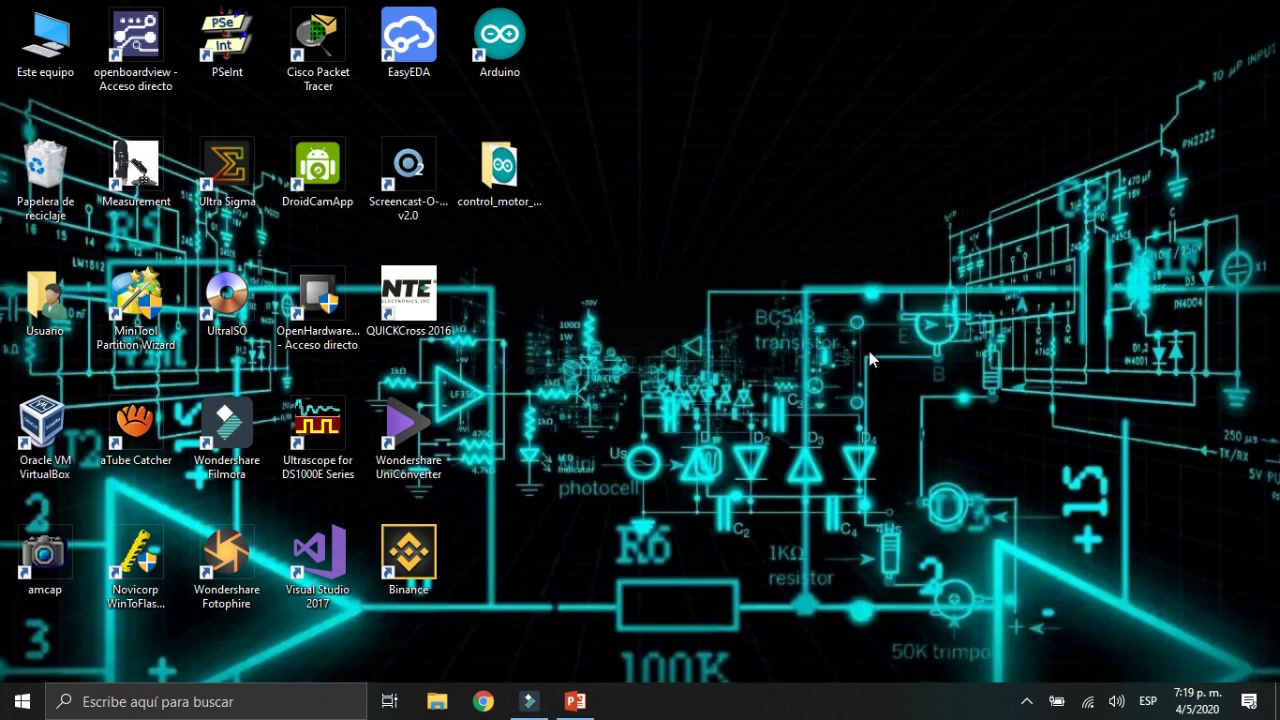
Search Windows for Access 2016 and pin the application to Start
{"action": "left_click", "coordinate": [213, 697]}
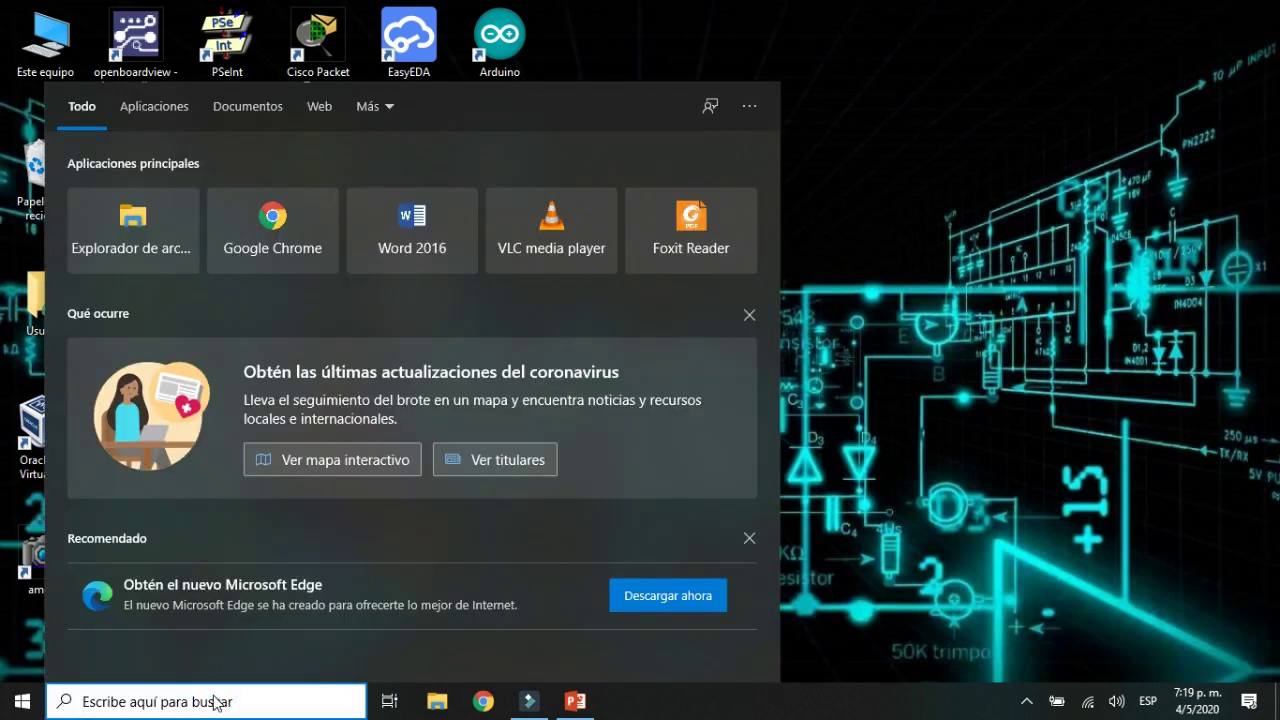
{"action": "type", "text": "acces"}
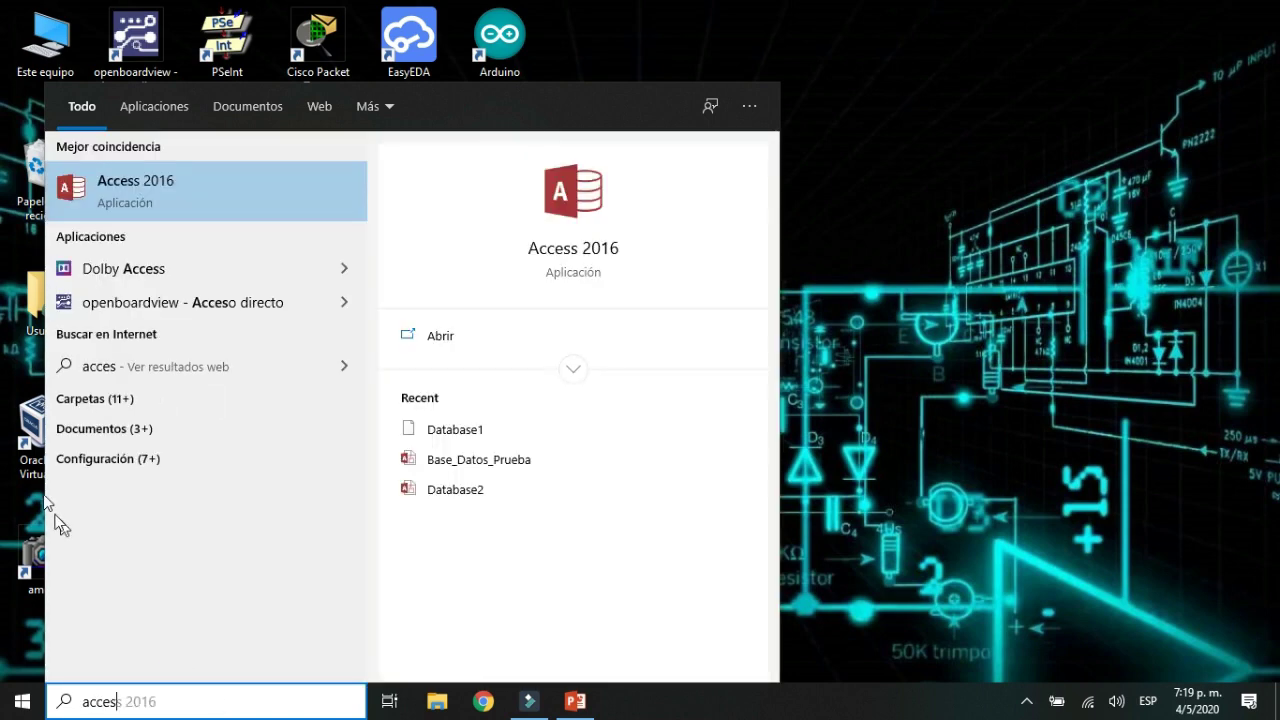
{"action": "right_click", "coordinate": [179, 188]}
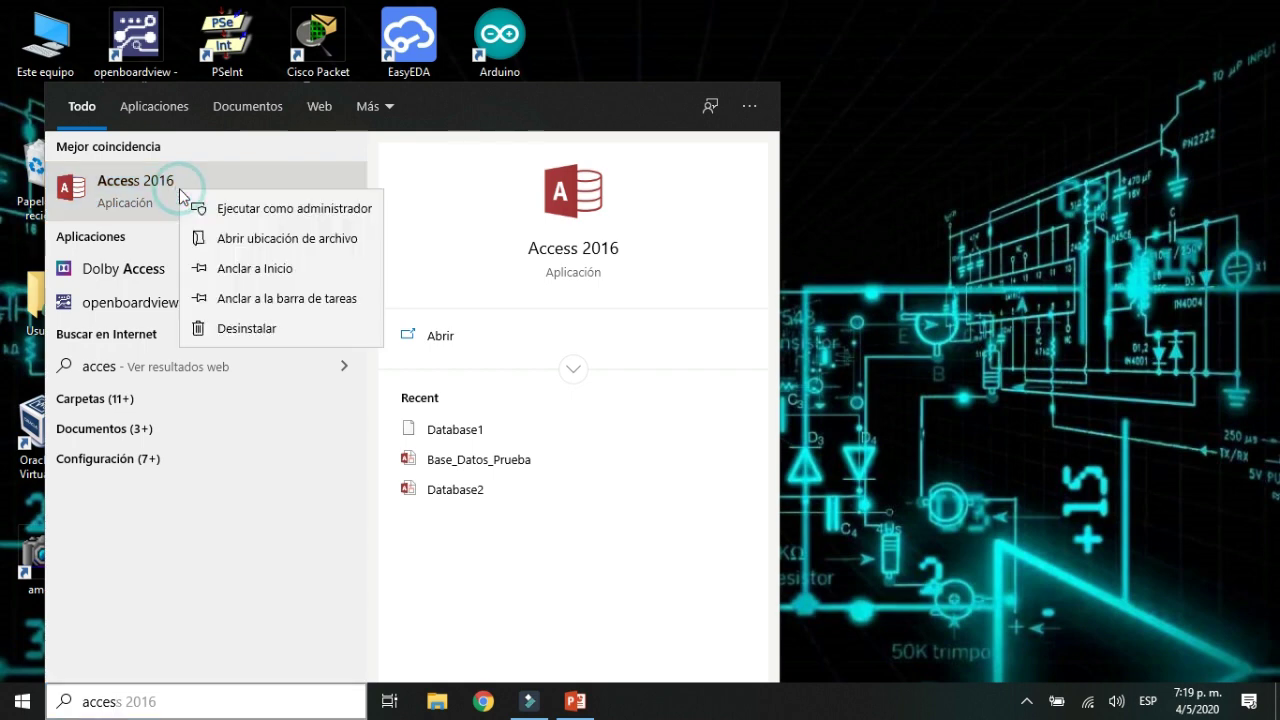
{"action": "left_click", "coordinate": [251, 269]}
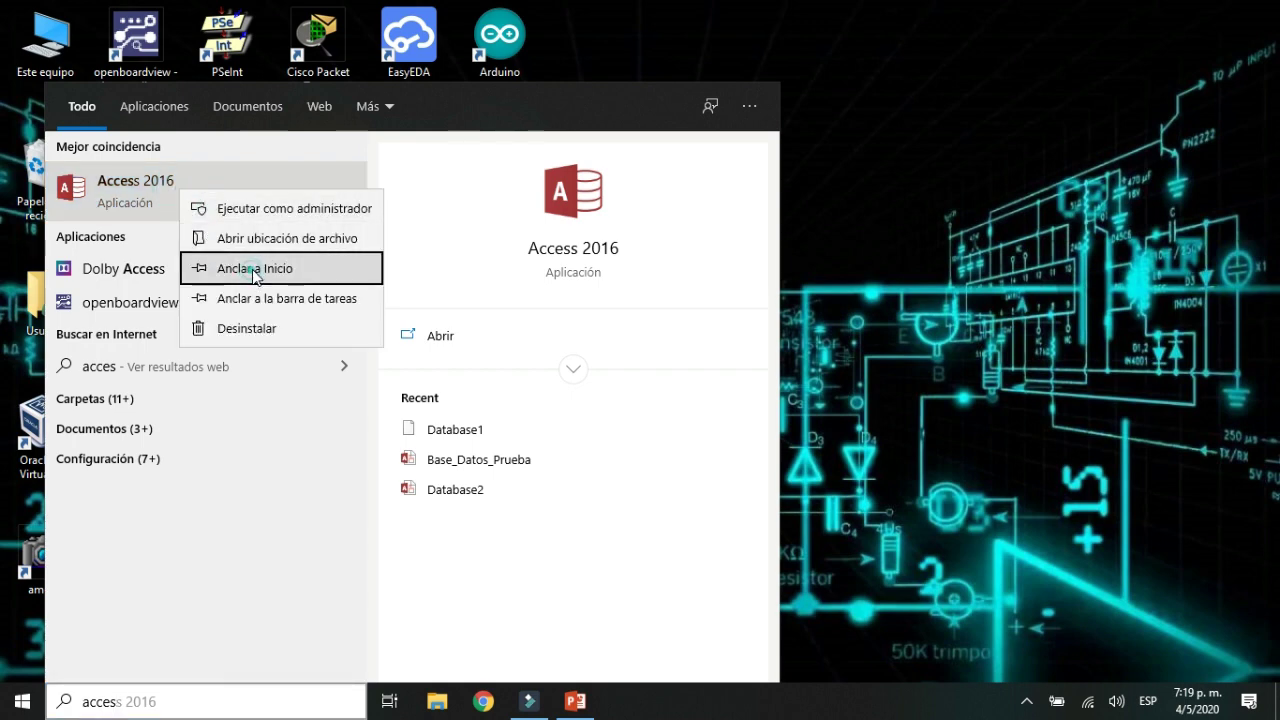
Create a desktop shortcut for Access 2016 from its Start tile, placed in an empty area of the desktop
{"action": "left_click", "coordinate": [17, 708]}
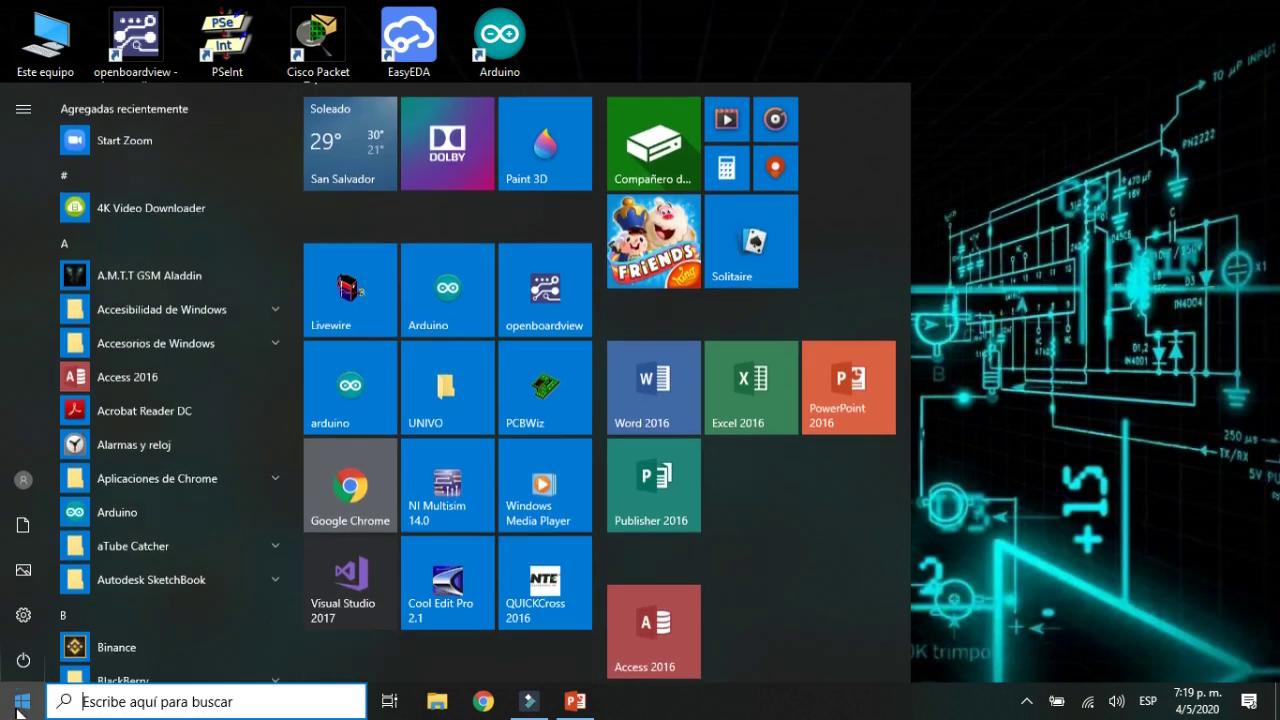
{"action": "left_click", "coordinate": [646, 636]}
{"action": "left_click_drag", "start_coordinate": [726, 606], "coordinate": [609, 254]}
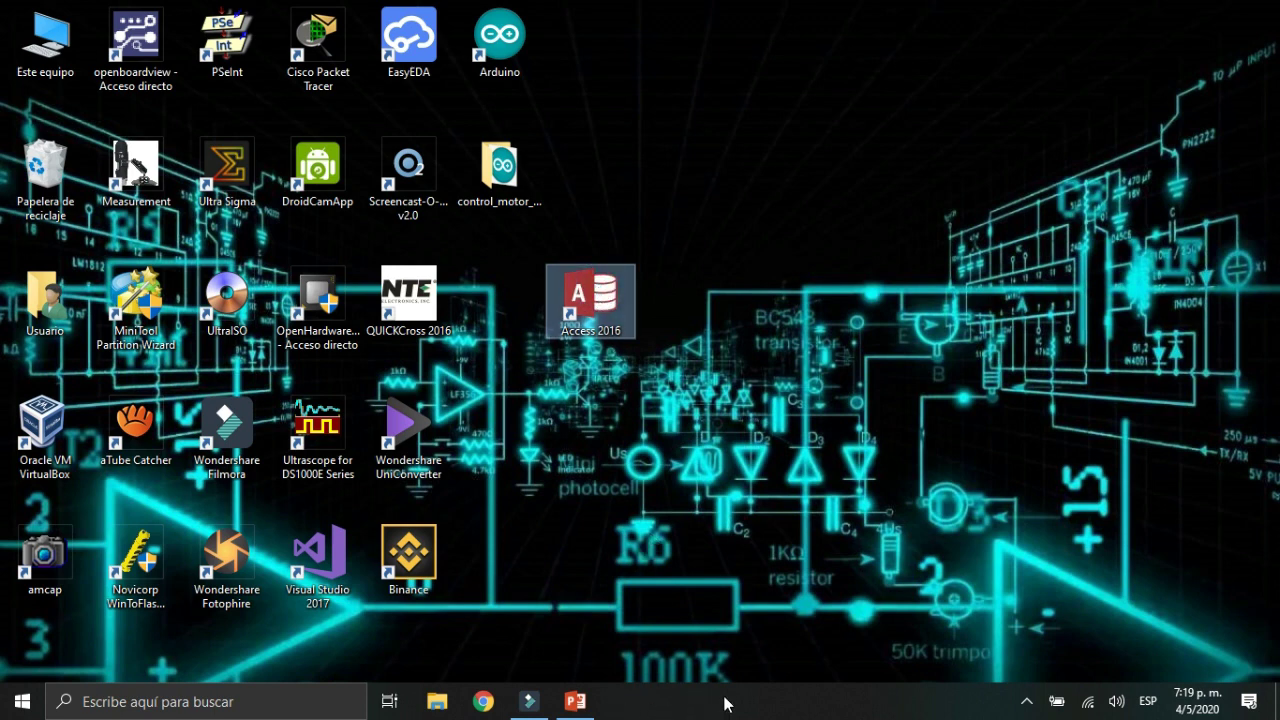
Pin Access 2016 to the taskbar from its Start tile
{"action": "left_click", "coordinate": [36, 704]}
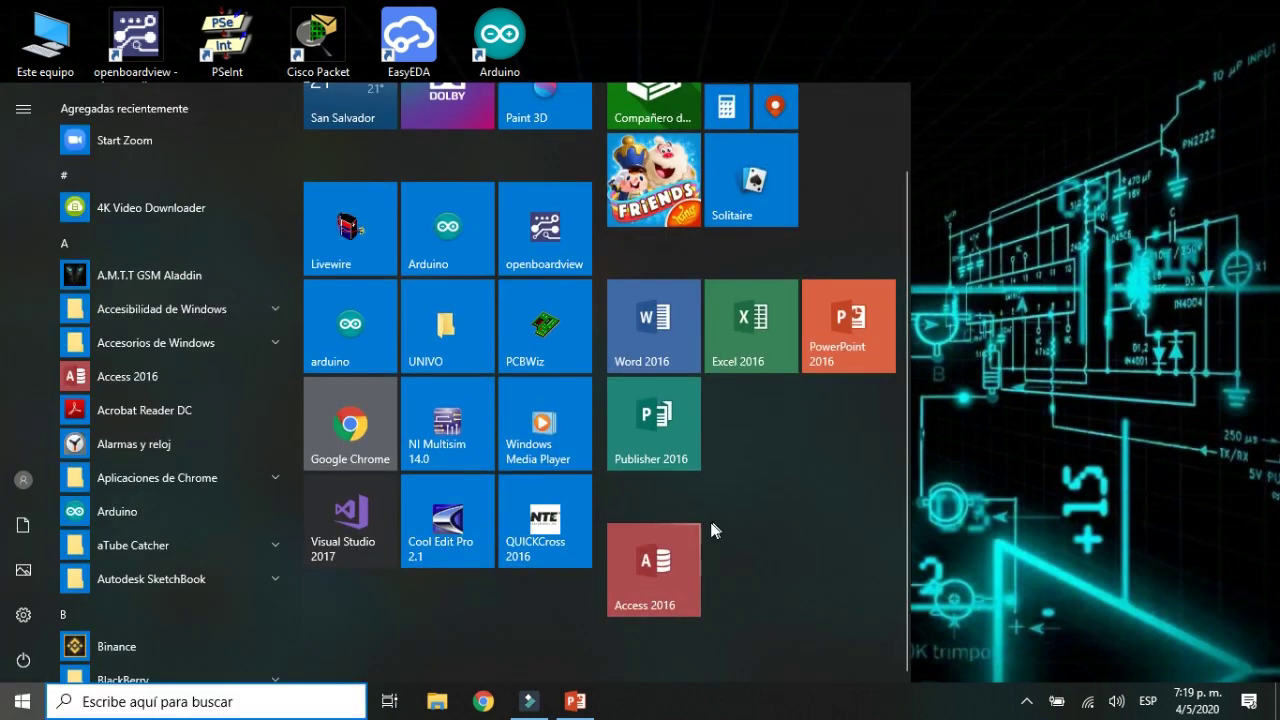
{"action": "right_click", "coordinate": [646, 565]}
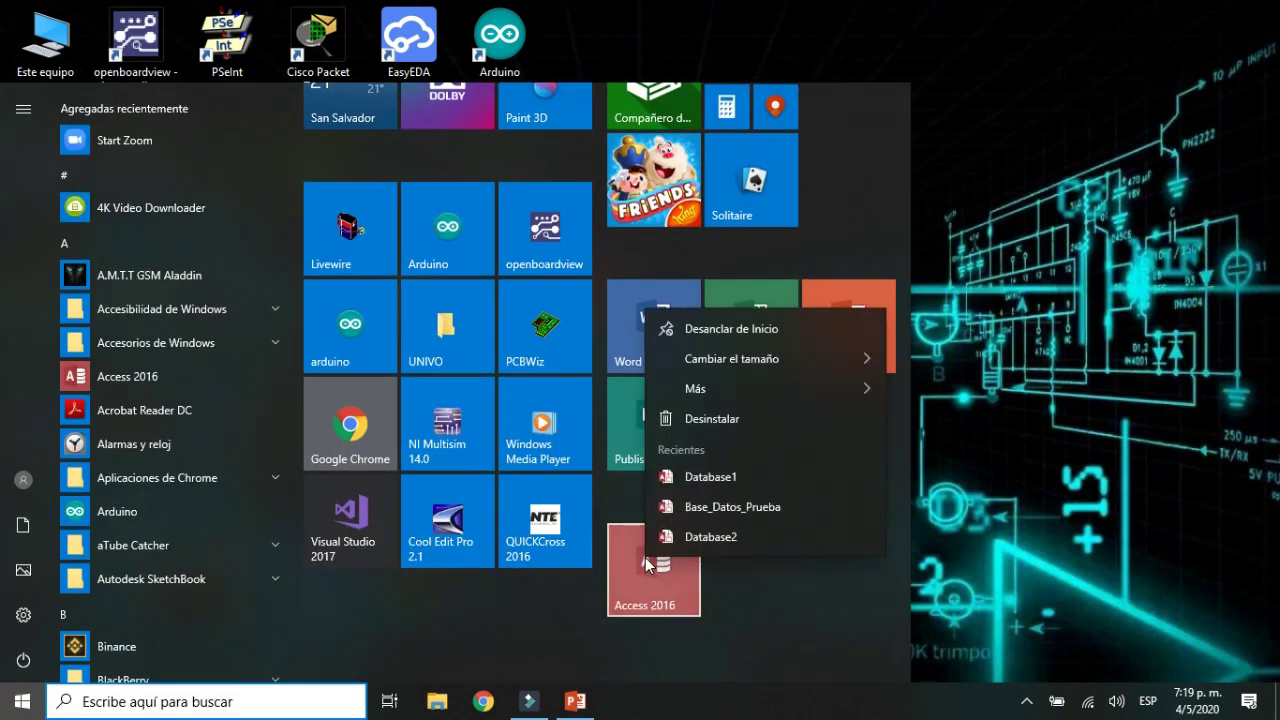
{"action": "mouse_move", "coordinate": [729, 378]}
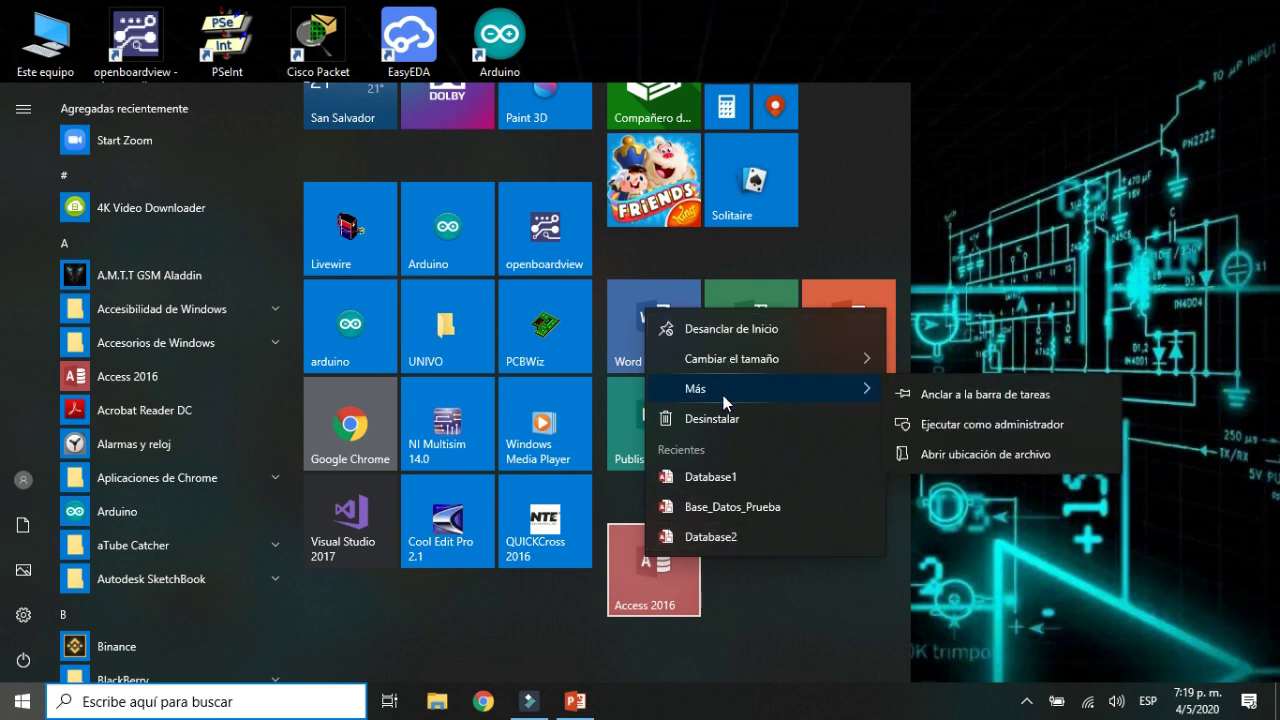
{"action": "left_click", "coordinate": [966, 398]}
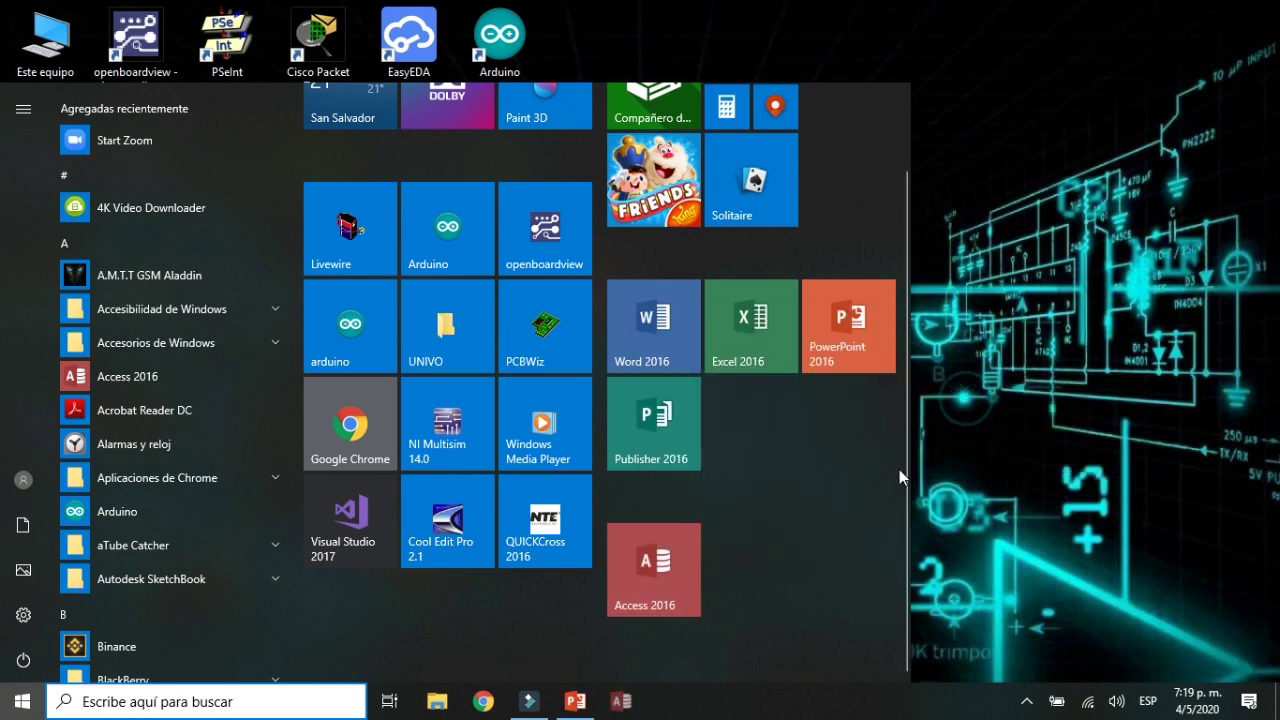
Launch Access 2016 and begin a blank desktop database with the file name Base_Prueba
{"action": "left_click", "coordinate": [626, 703]}
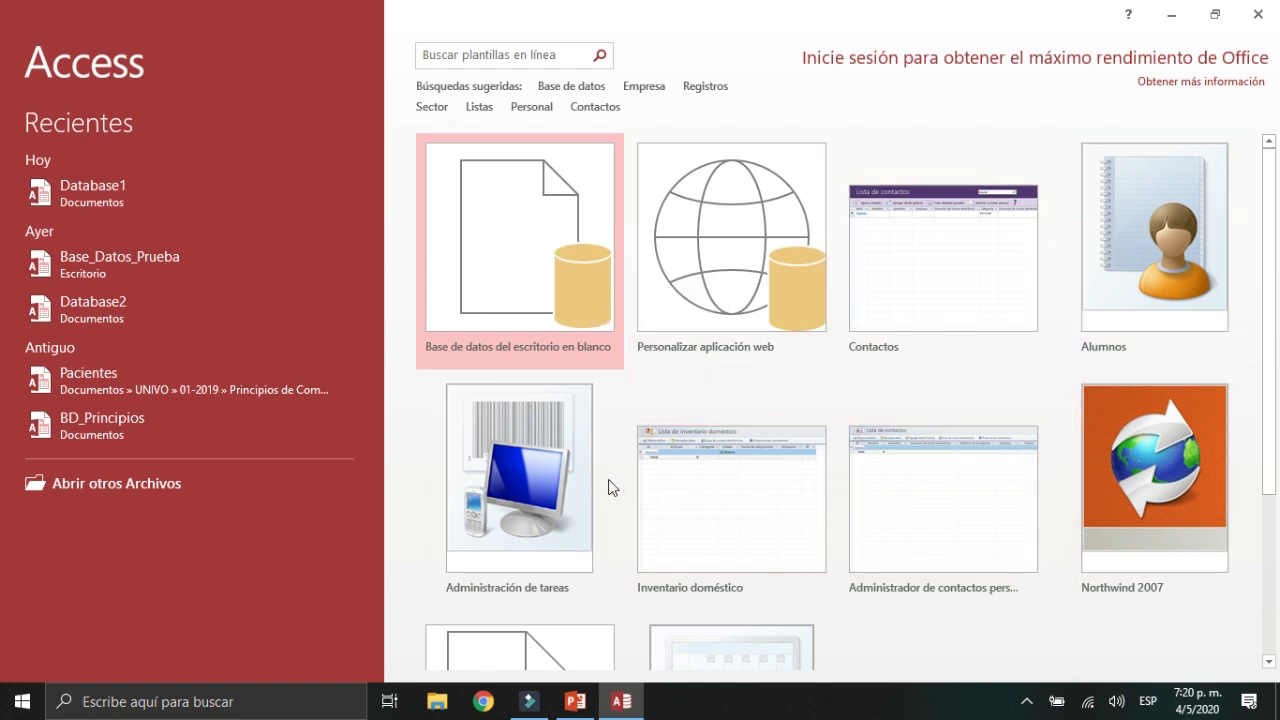
{"action": "left_click", "coordinate": [533, 281]}
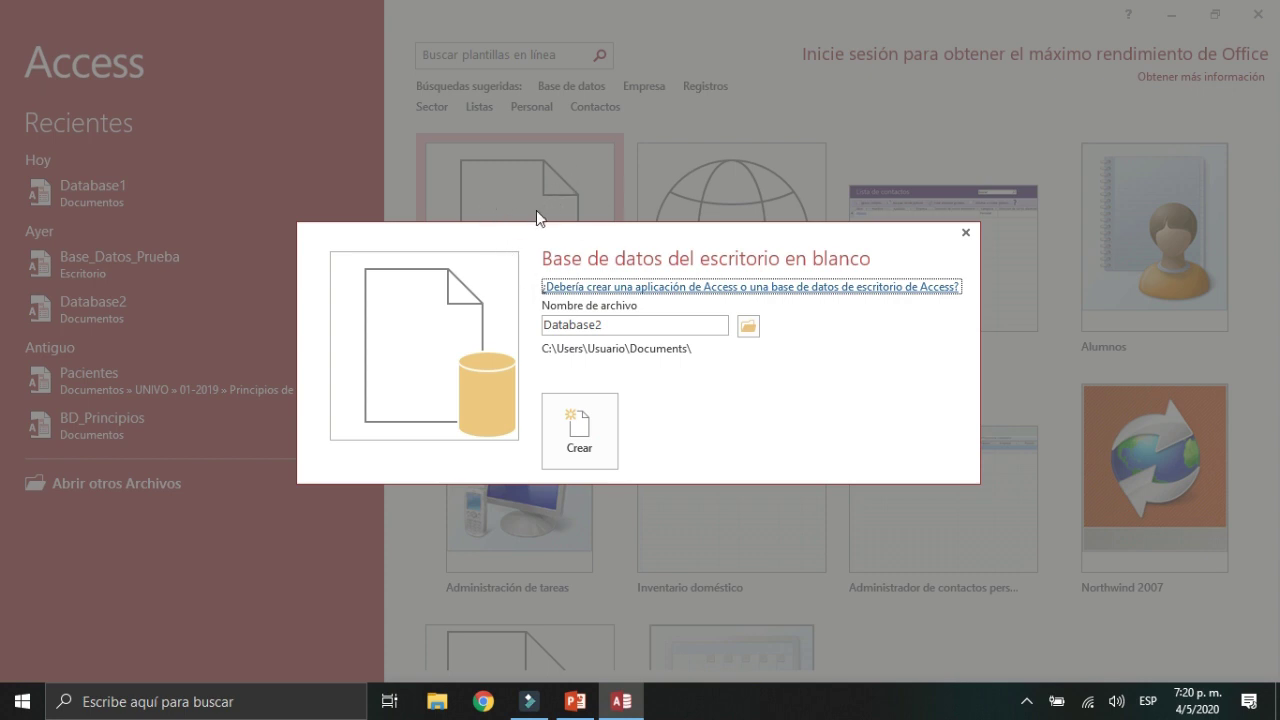
{"action": "double_click", "coordinate": [613, 320]}
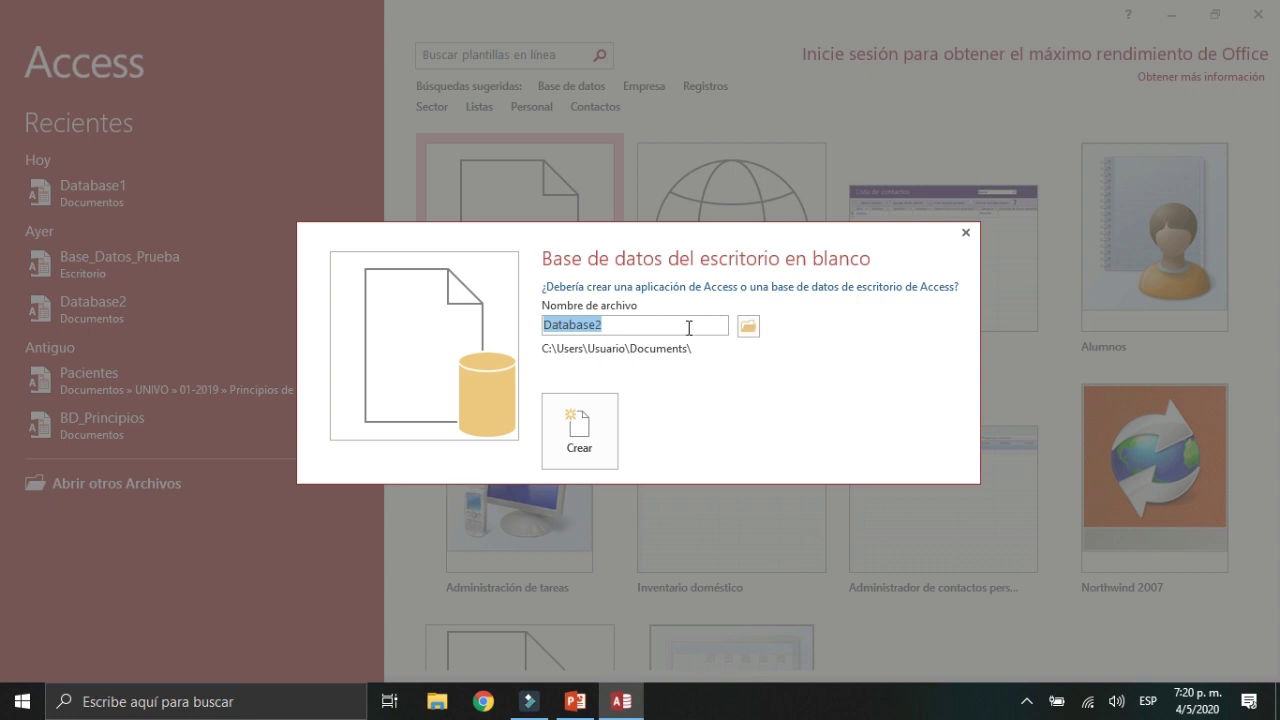
{"action": "type", "text": "Base"}
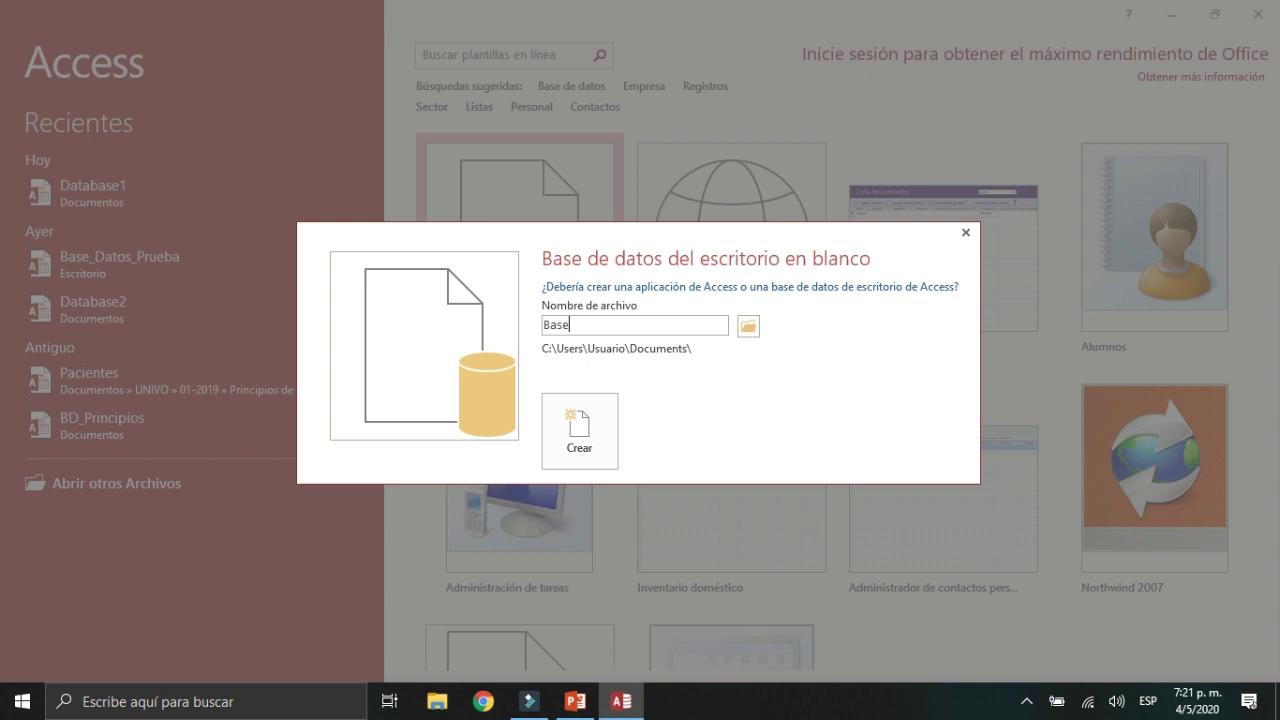
{"action": "type", "text": "_Prueba"}
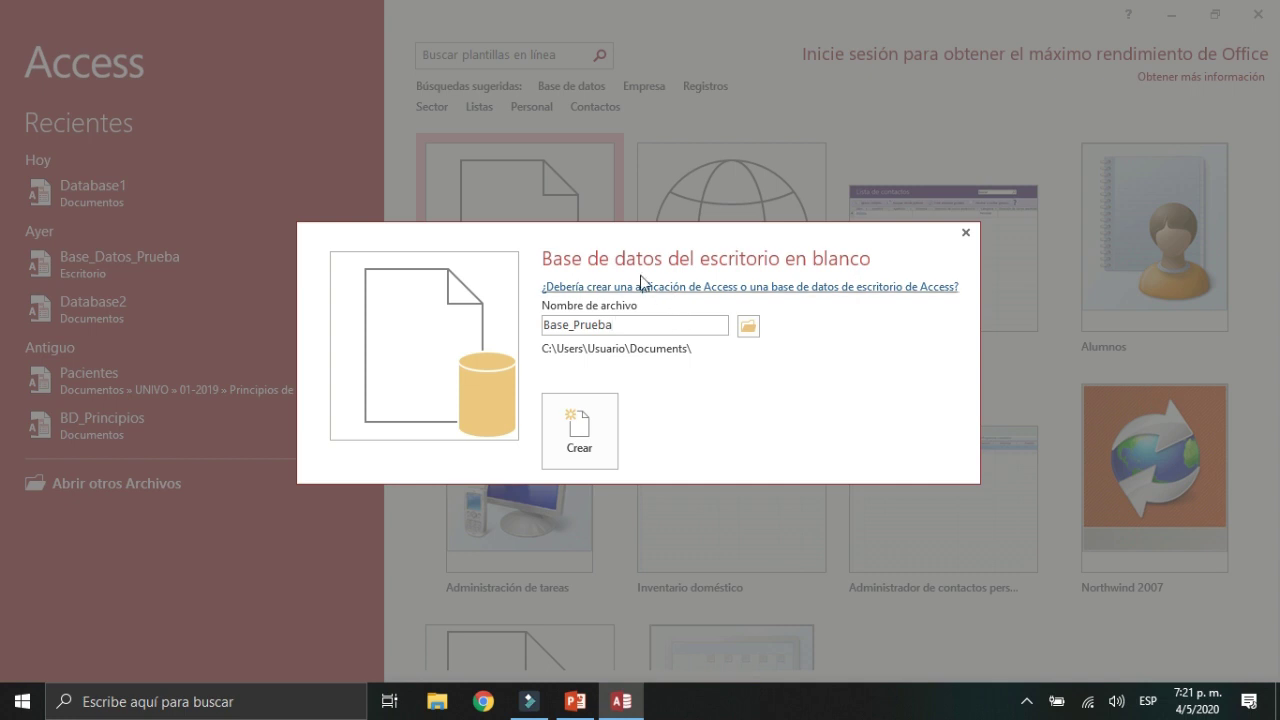
Set the new database's save location to Escritorio and create the database
{"action": "left_click", "coordinate": [749, 327]}
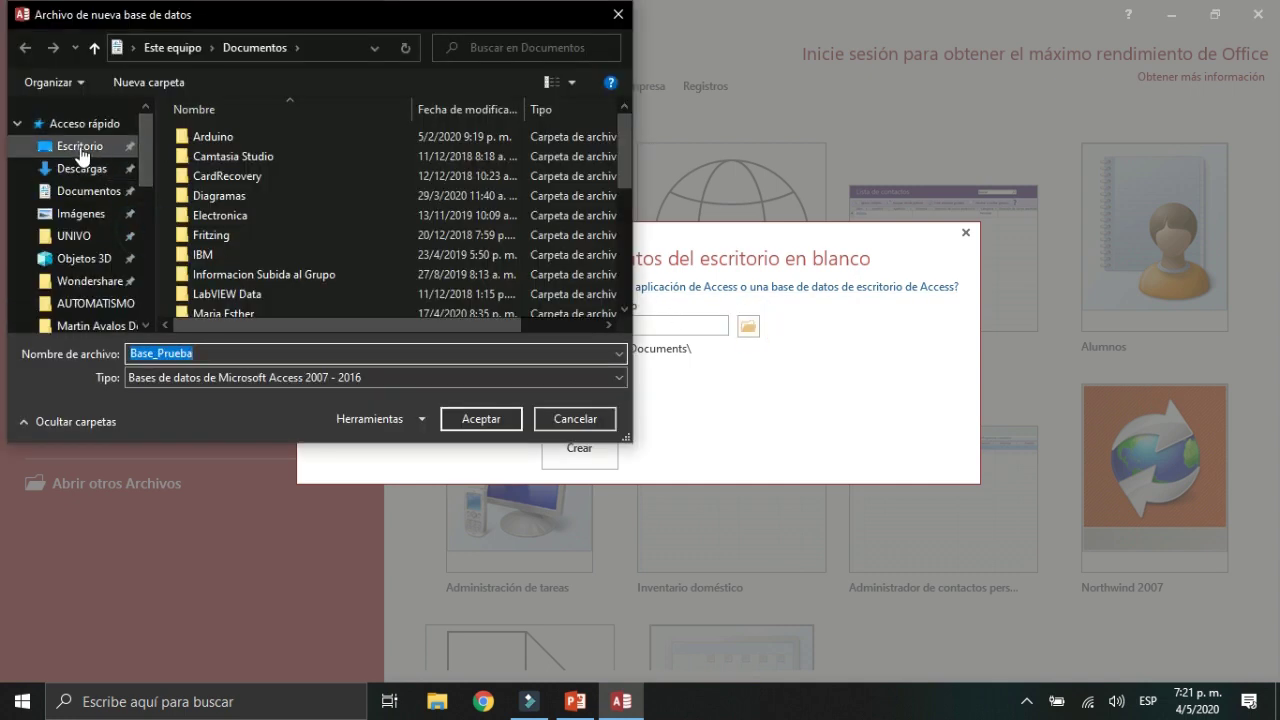
{"action": "left_click", "coordinate": [82, 152]}
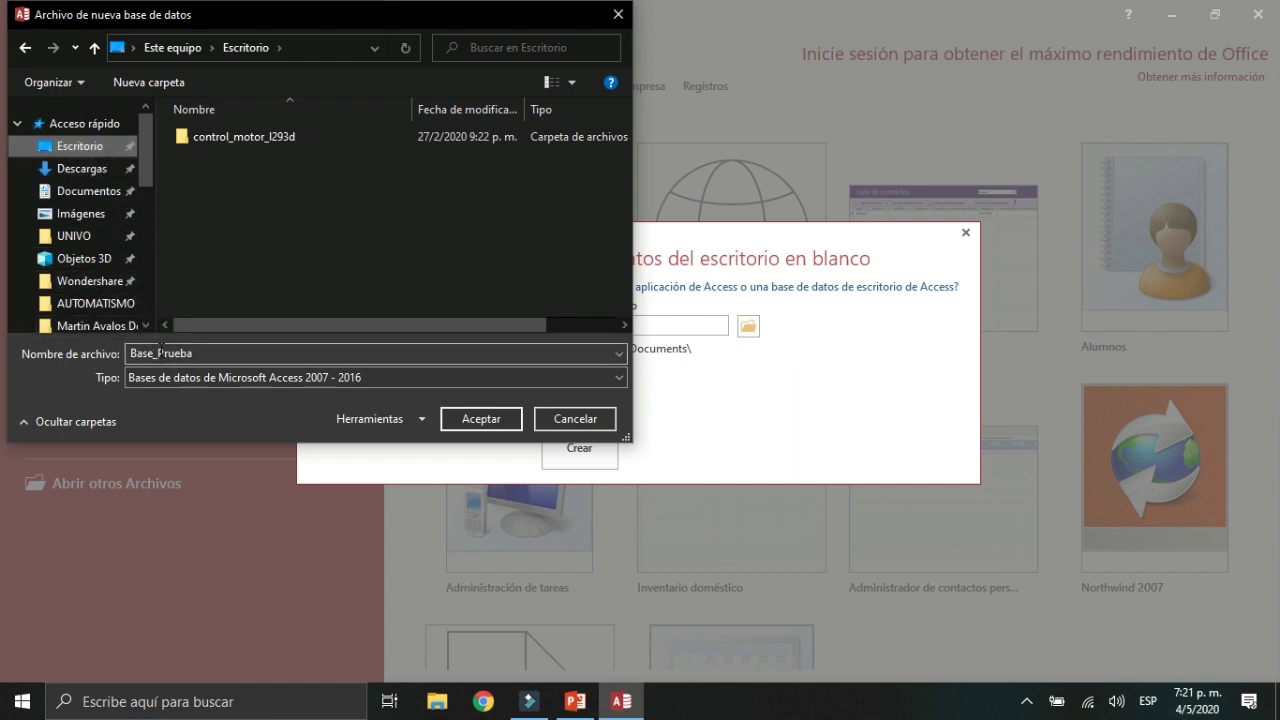
{"action": "left_click", "coordinate": [484, 420]}
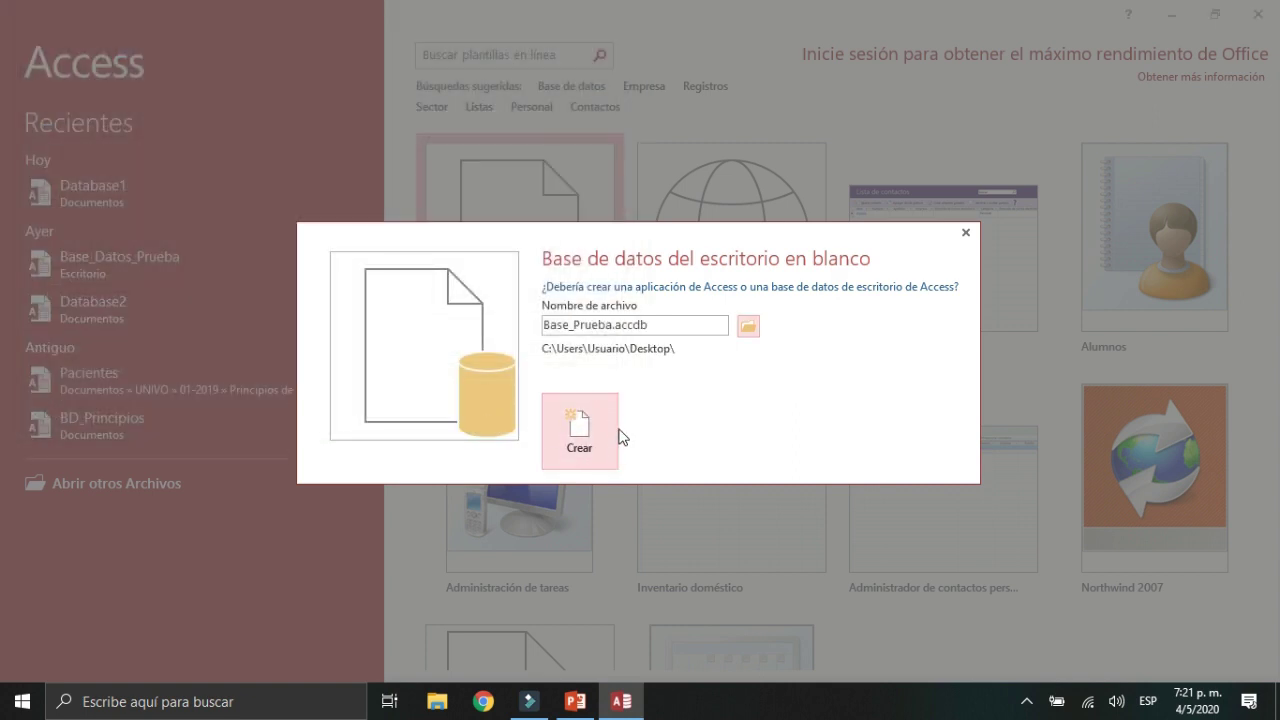
{"action": "left_click", "coordinate": [588, 428]}
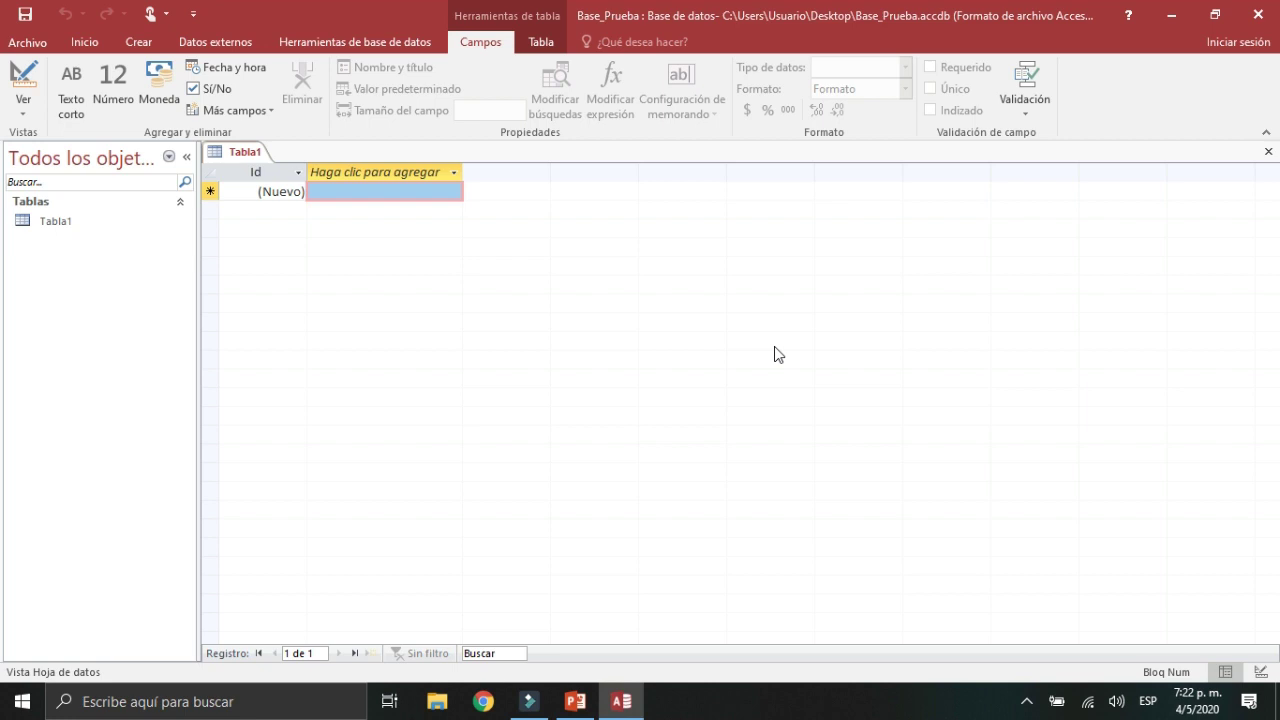
Move the Base_Prueba file icon to a free spot on the desktop and return to the open database in Access
{"action": "left_click", "coordinate": [1168, 17]}
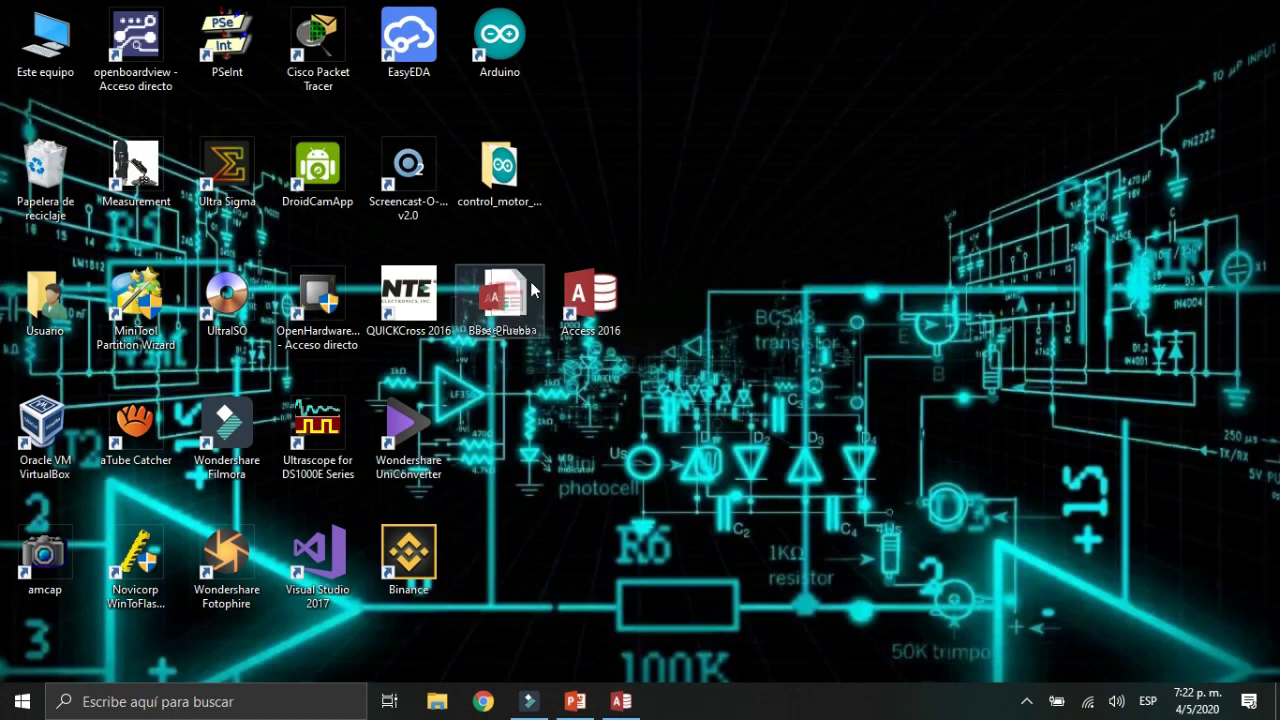
{"action": "left_click_drag", "start_coordinate": [532, 289], "coordinate": [705, 168]}
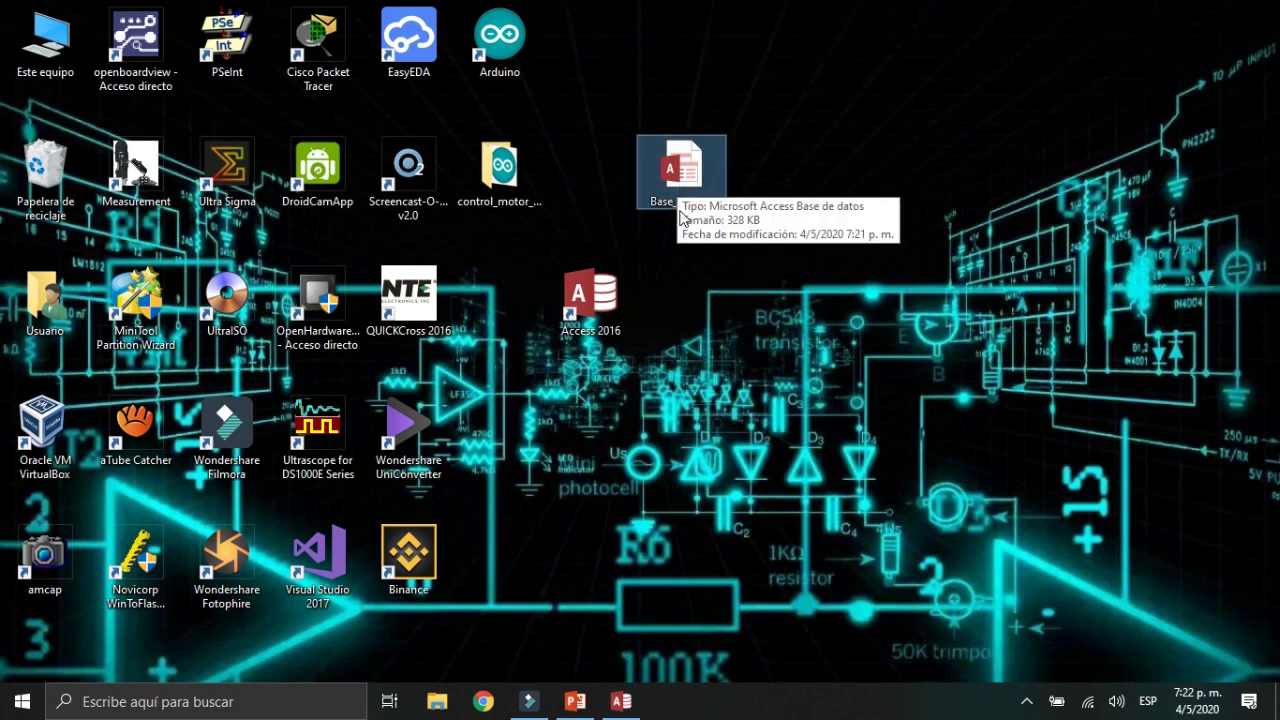
{"action": "left_click", "coordinate": [621, 703]}
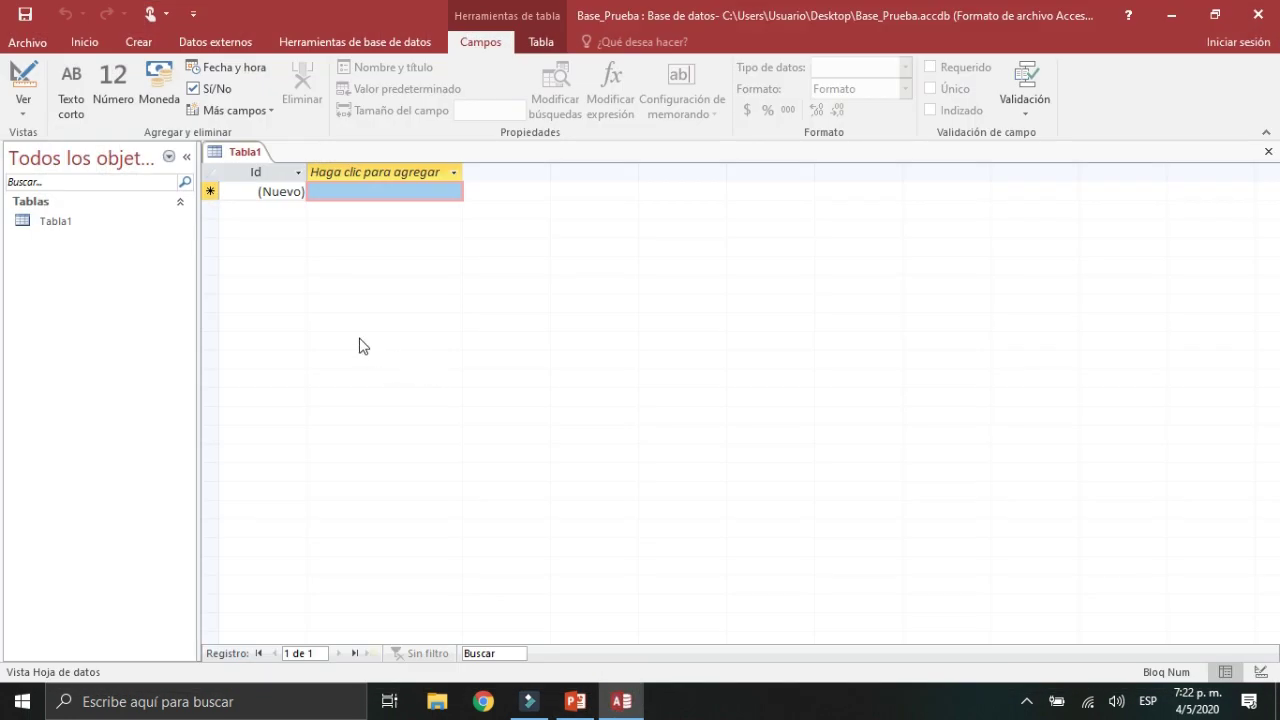
Save the database, check the Base_Prueba file on the desktop, and return to Access
{"action": "left_click", "coordinate": [27, 42]}
{"action": "left_click", "coordinate": [41, 194]}
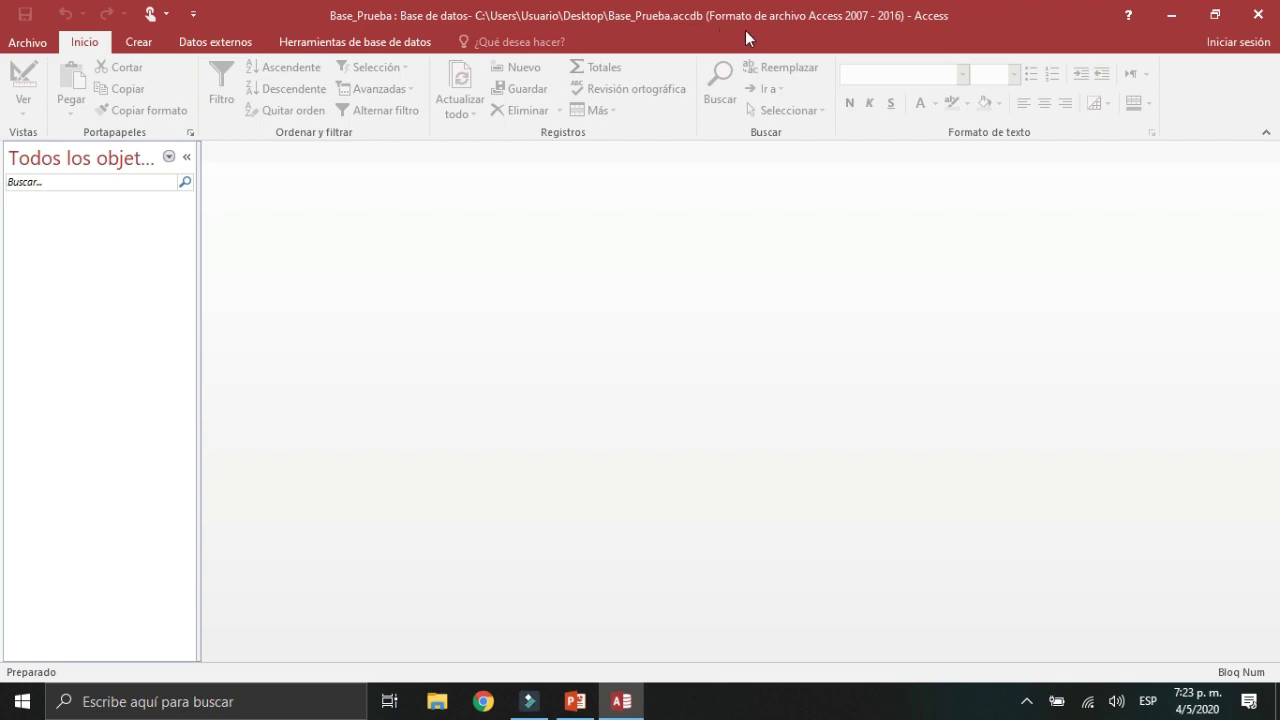
{"action": "left_click", "coordinate": [1170, 20]}
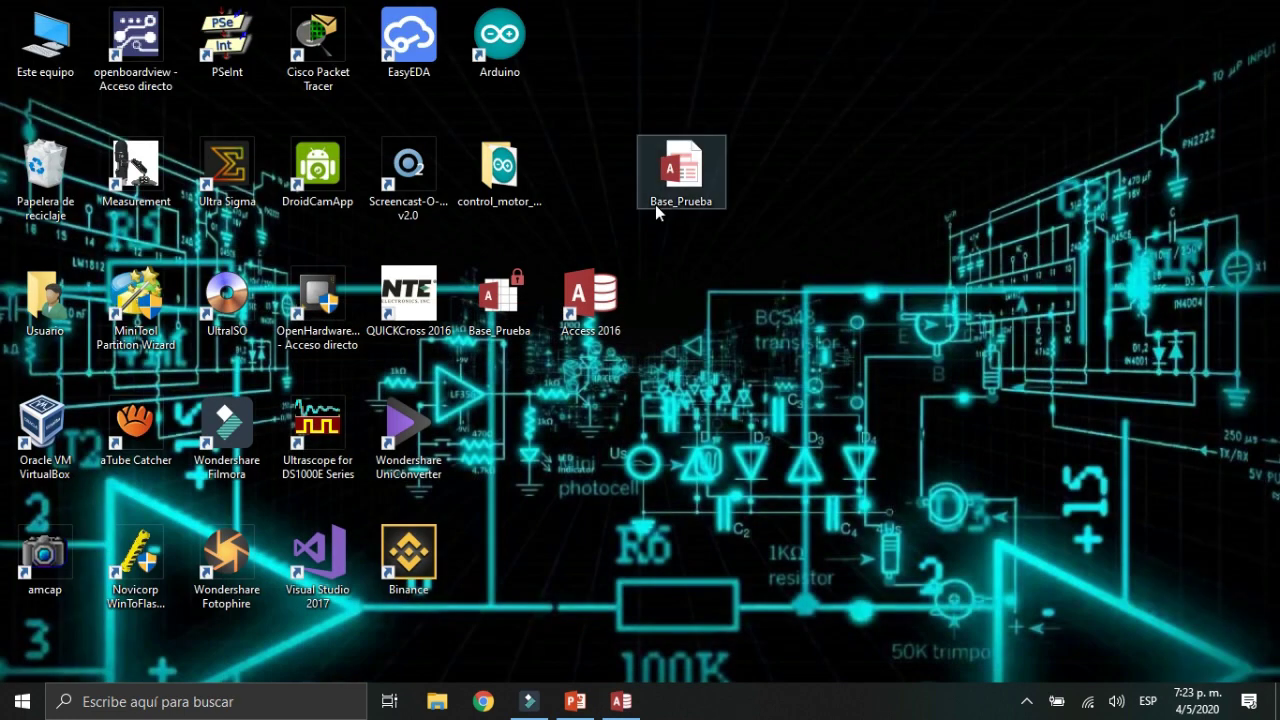
{"action": "left_click", "coordinate": [675, 178]}
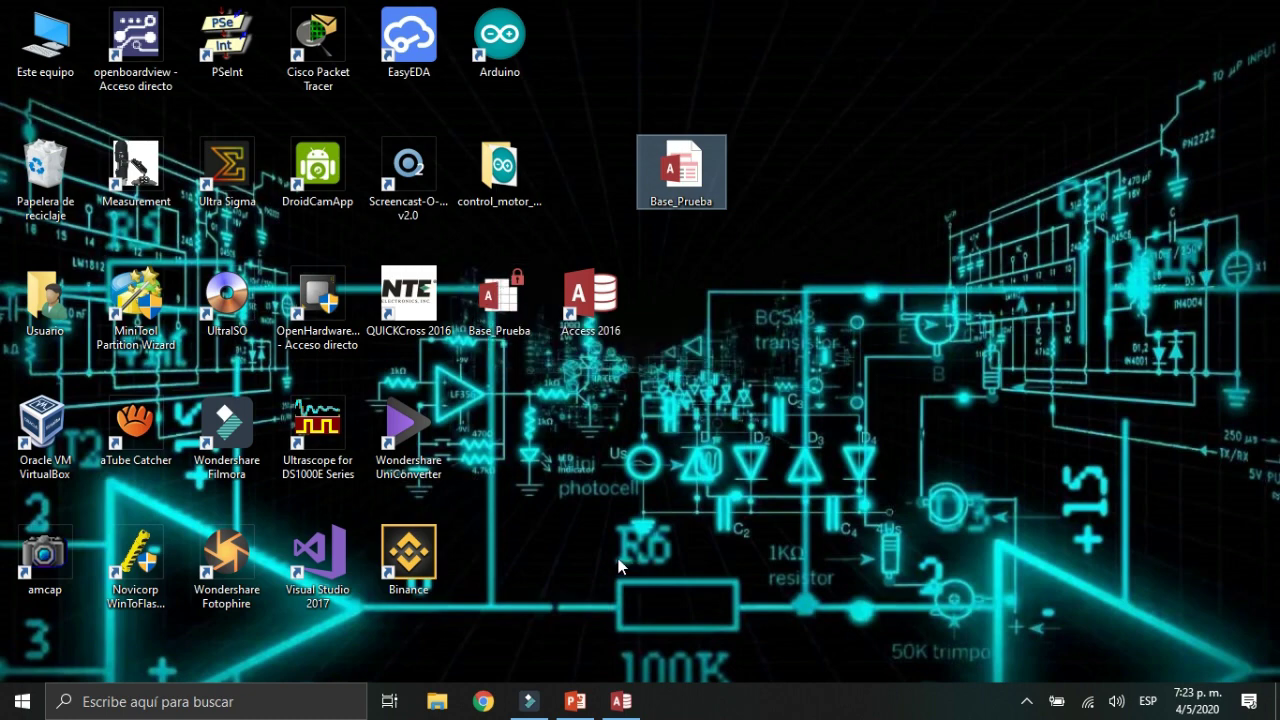
{"action": "left_click", "coordinate": [623, 701]}
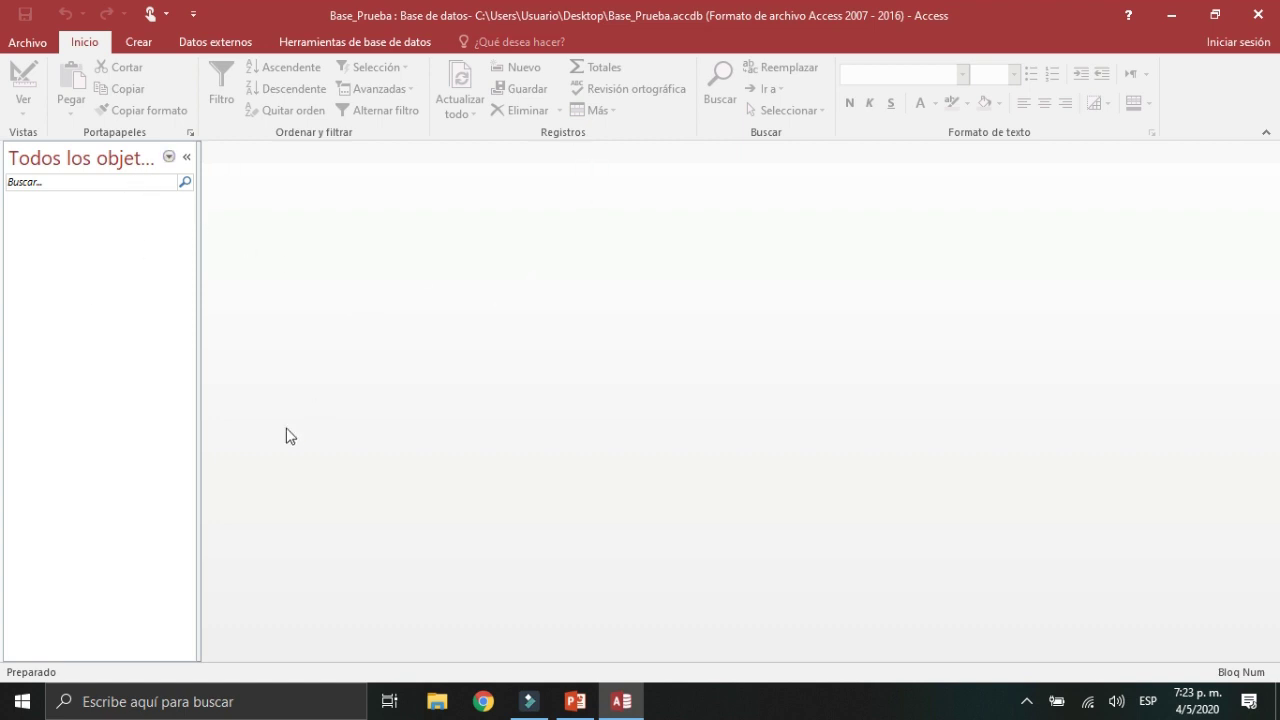
Start saving a copy of the database in the default Base de datos de Access format
{"action": "left_click", "coordinate": [27, 44]}
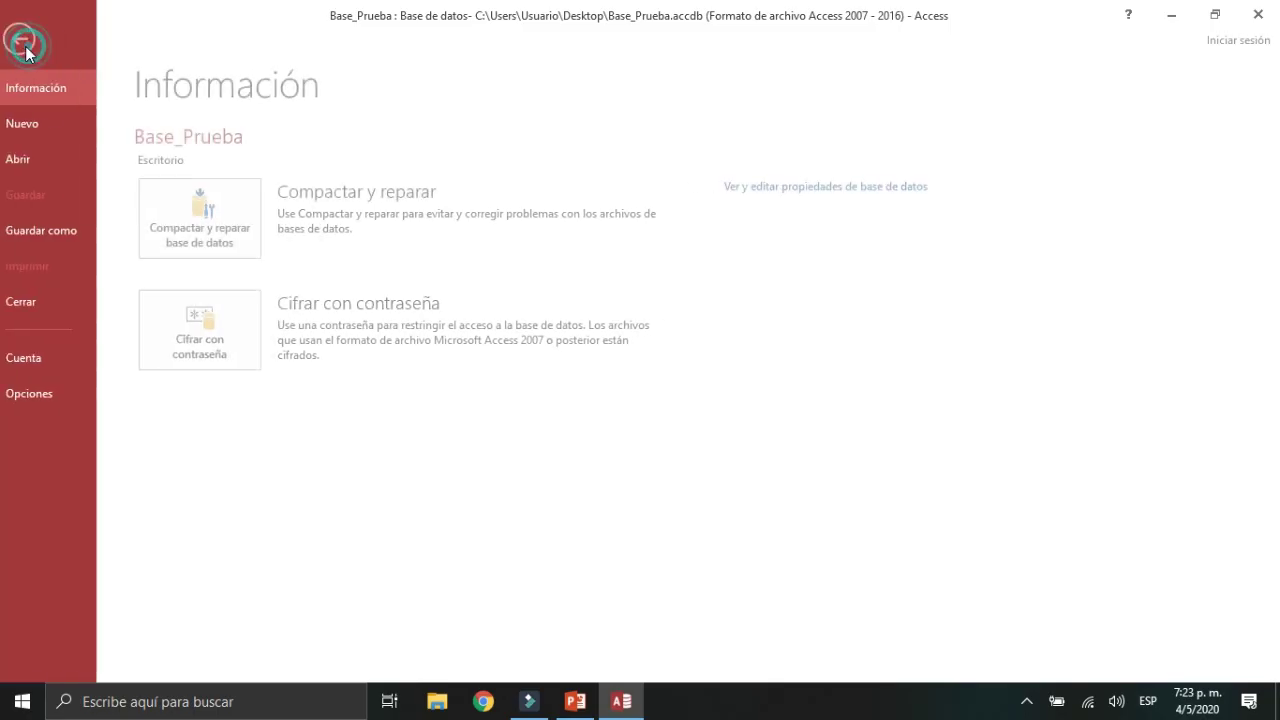
{"action": "left_click", "coordinate": [53, 228]}
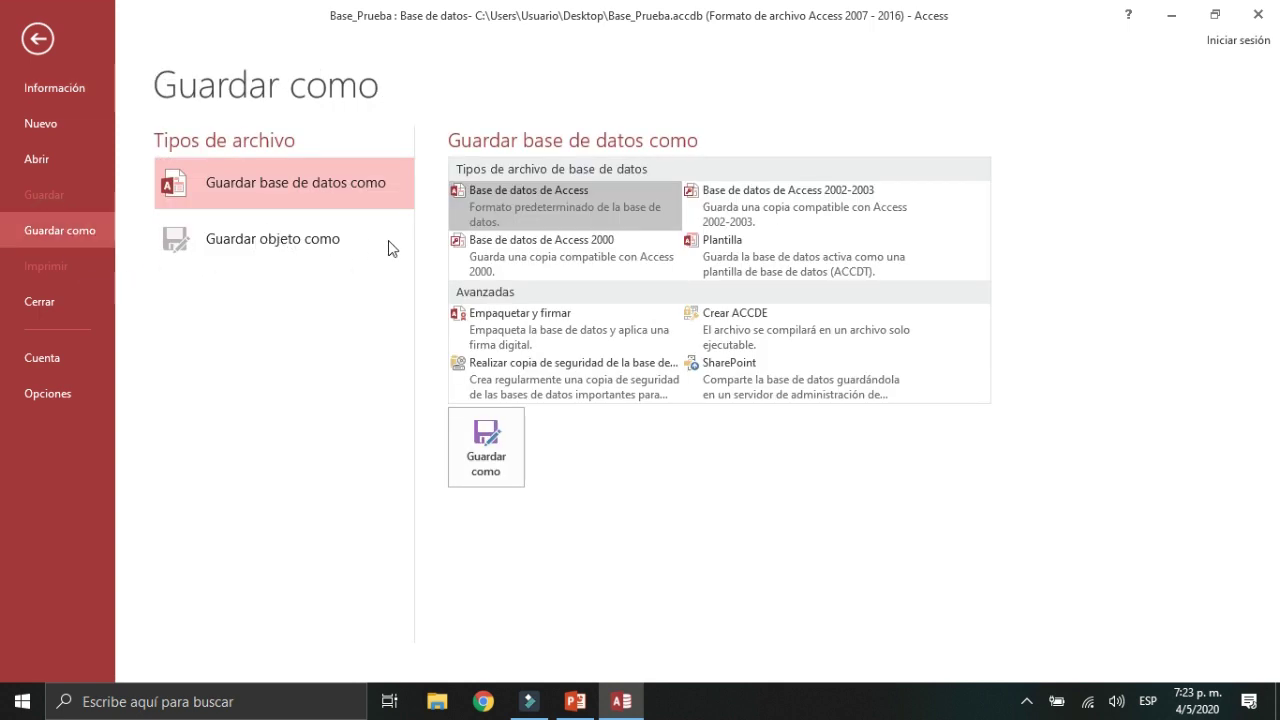
{"action": "left_click", "coordinate": [520, 201]}
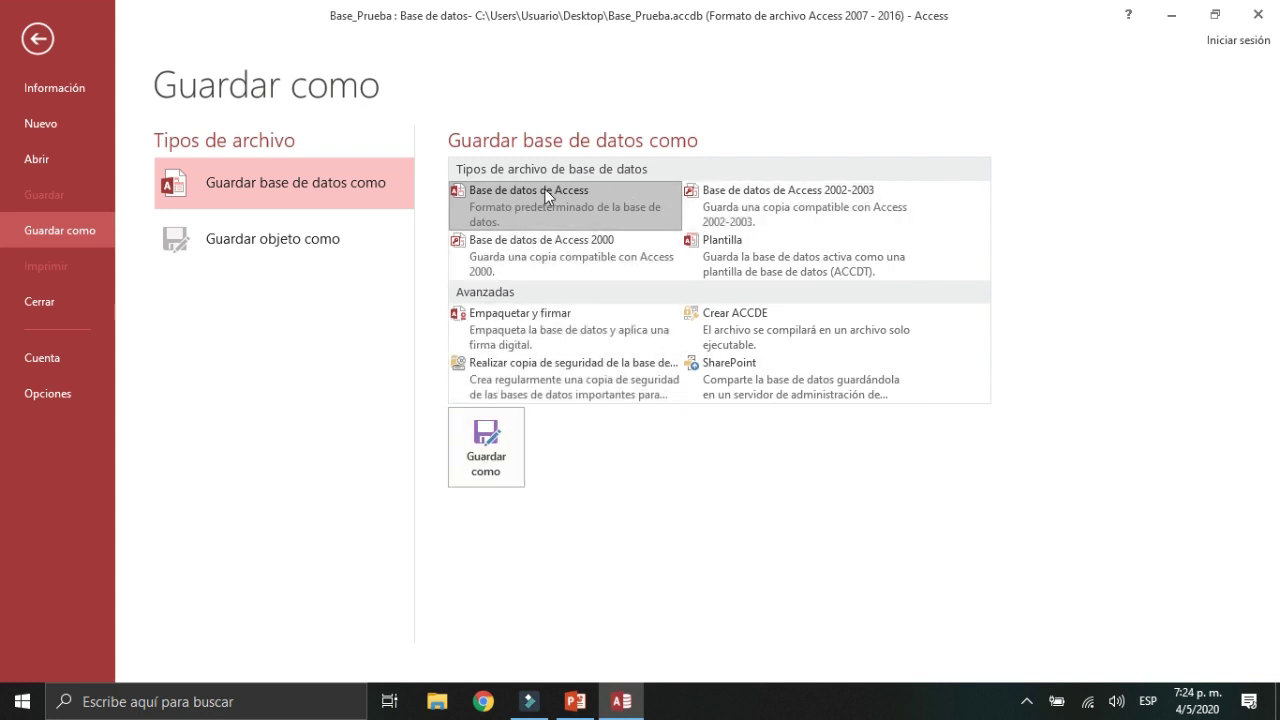
{"action": "left_click", "coordinate": [486, 455]}
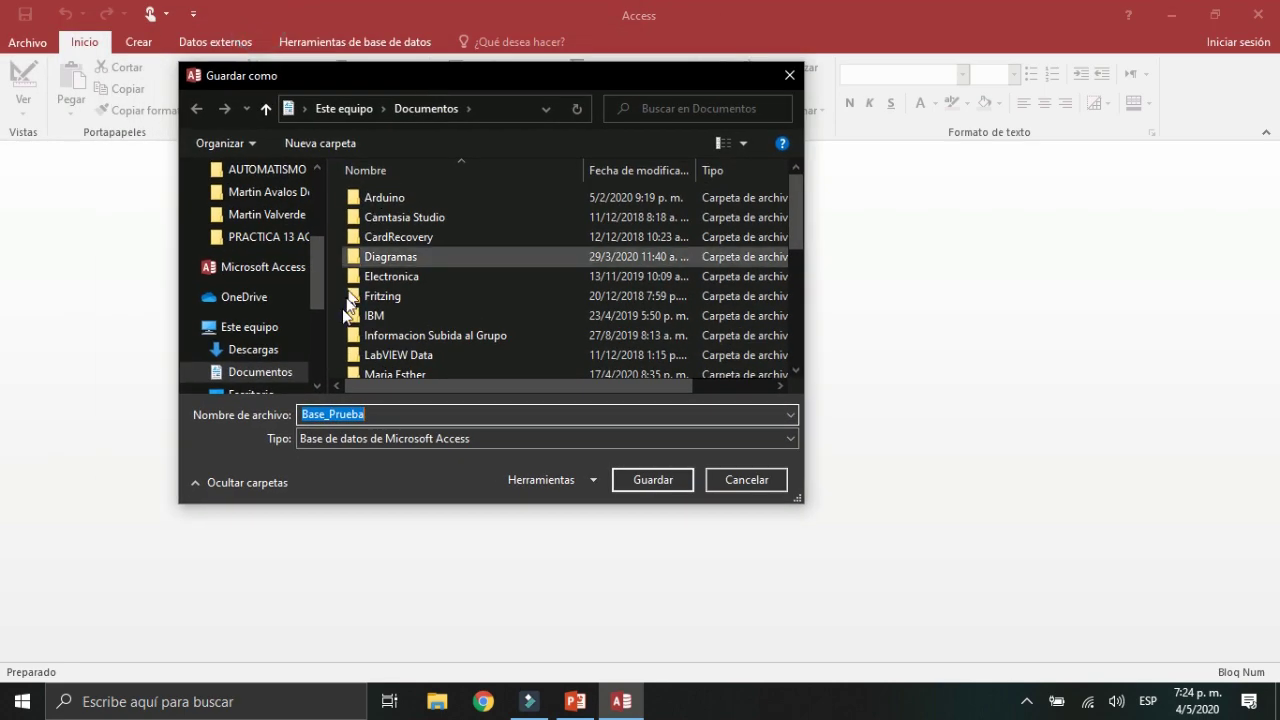
Save the database copy in Escritorio under the name Base_Prueba1
{"action": "left_click", "coordinate": [323, 188]}
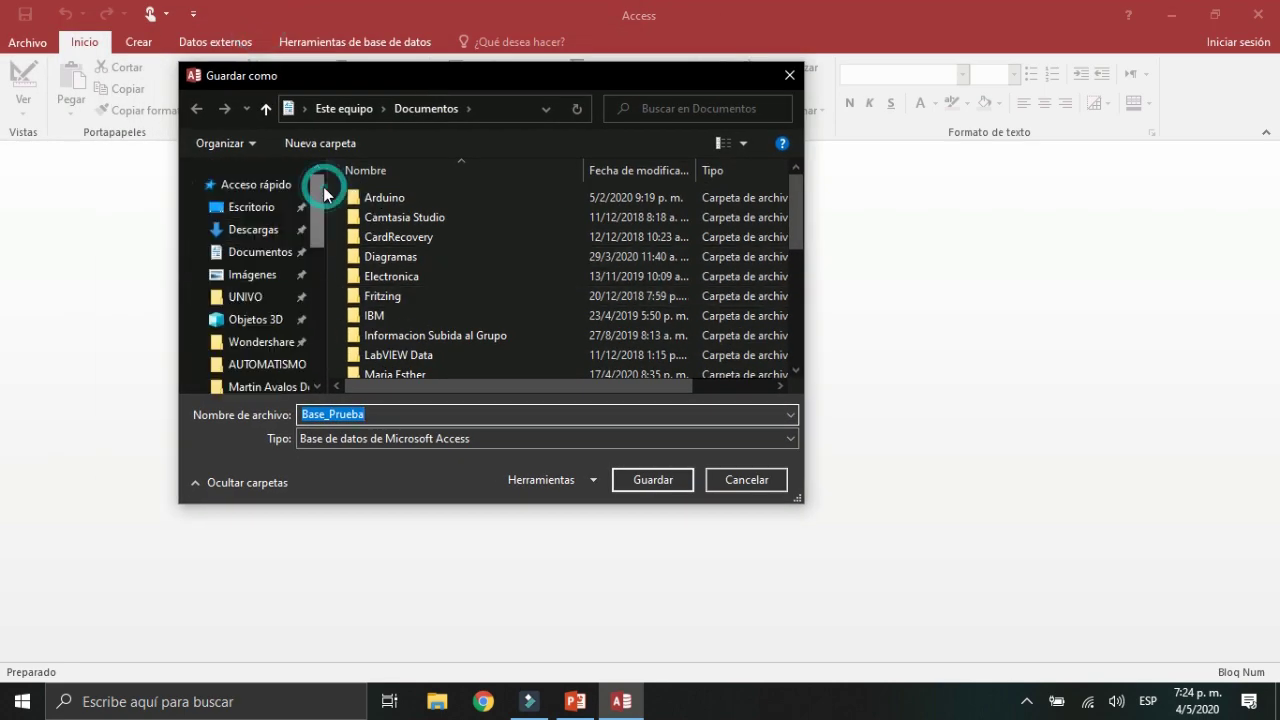
{"action": "left_click", "coordinate": [267, 212]}
{"action": "double_click", "coordinate": [377, 409]}
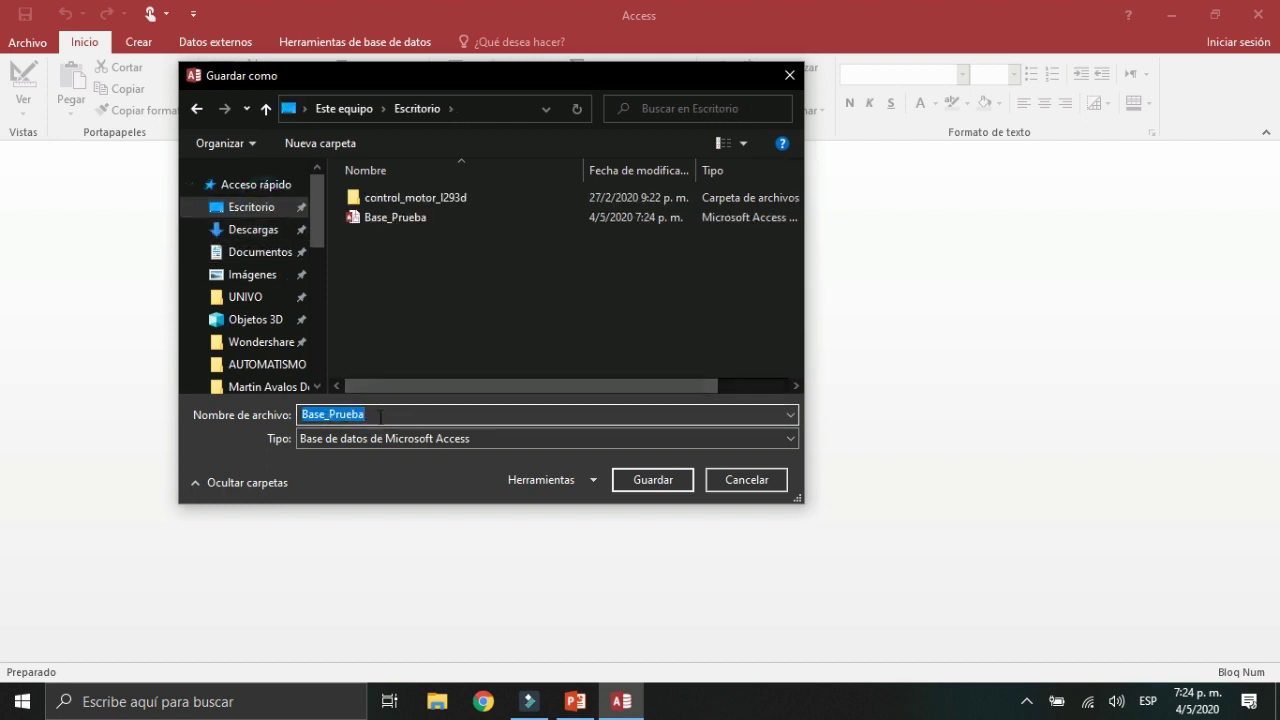
{"action": "left_click", "coordinate": [380, 417]}
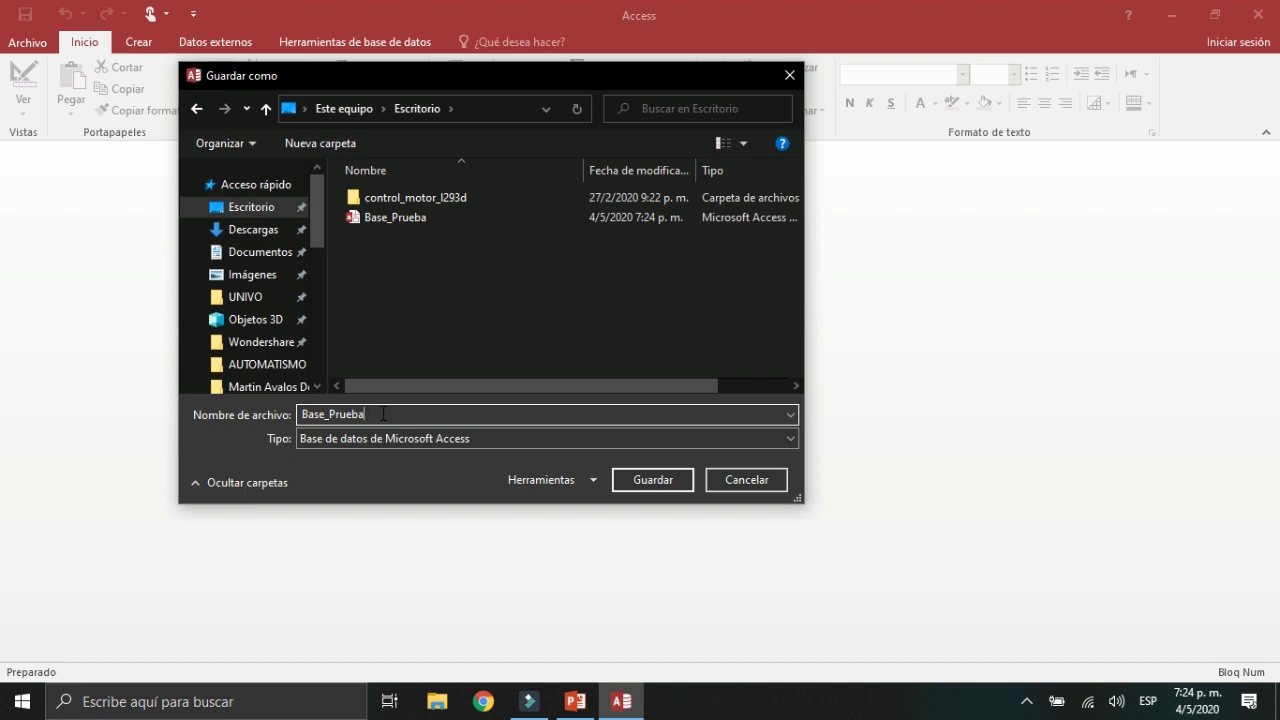
{"action": "type", "text": "1"}
{"action": "left_click", "coordinate": [243, 207]}
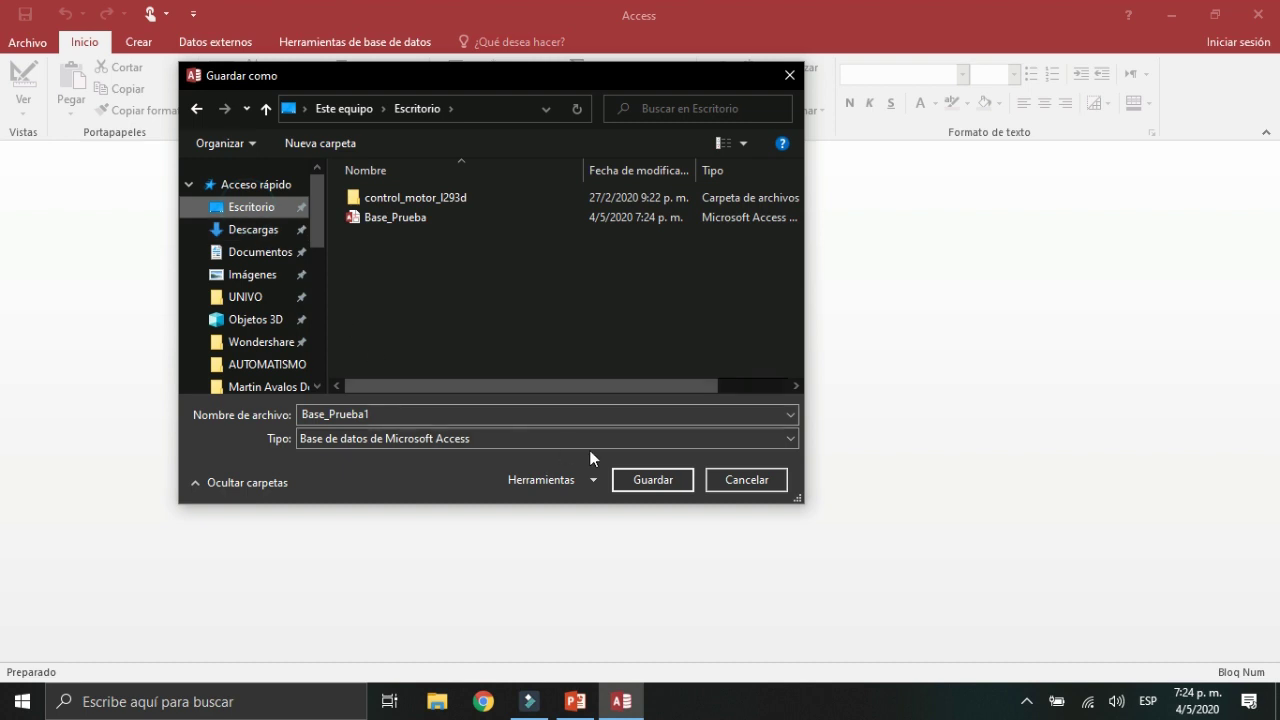
{"action": "left_click", "coordinate": [254, 215]}
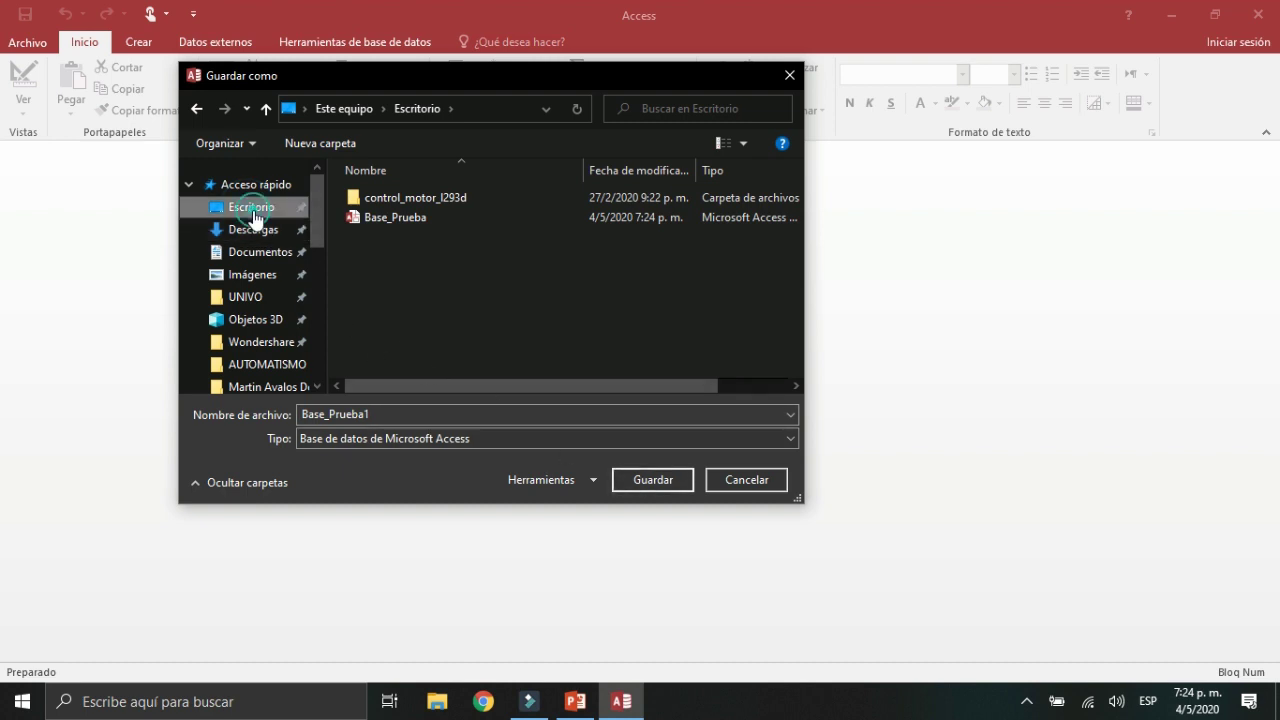
{"action": "left_click", "coordinate": [633, 484]}
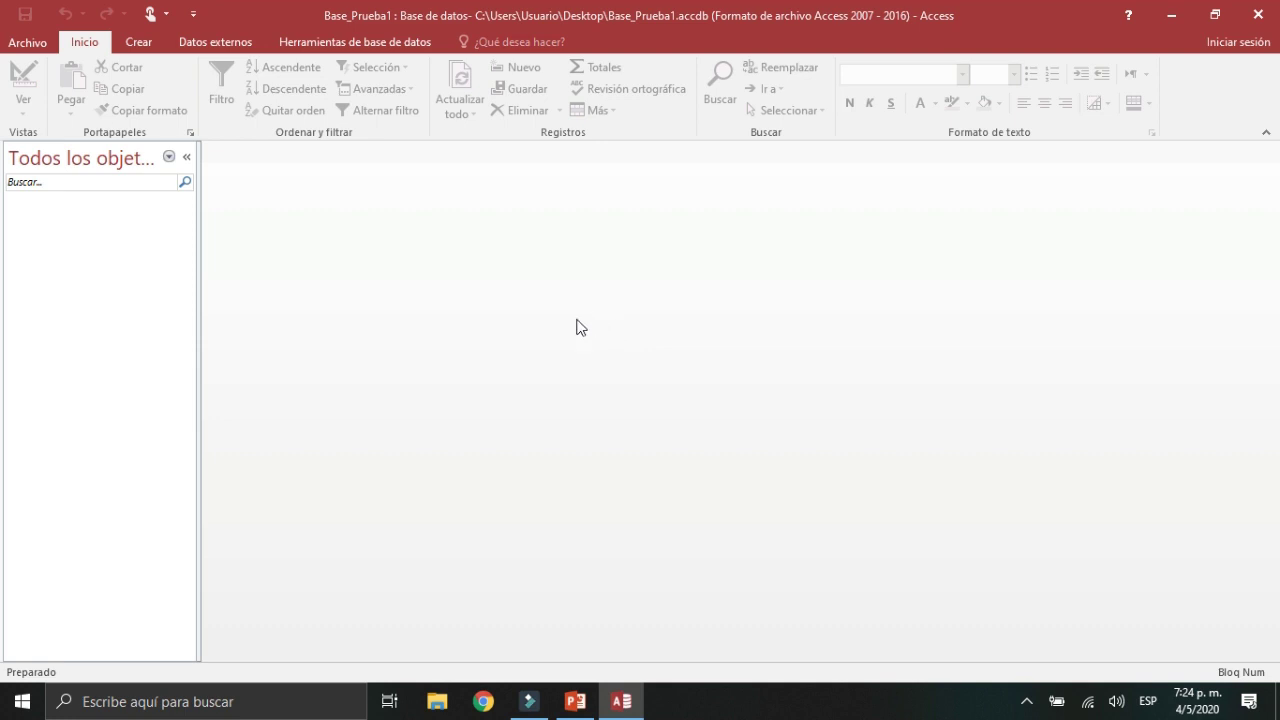
Close the Base_Prueba1 database while keeping Access open, and look at the templates for new databases
{"action": "left_click", "coordinate": [27, 42]}
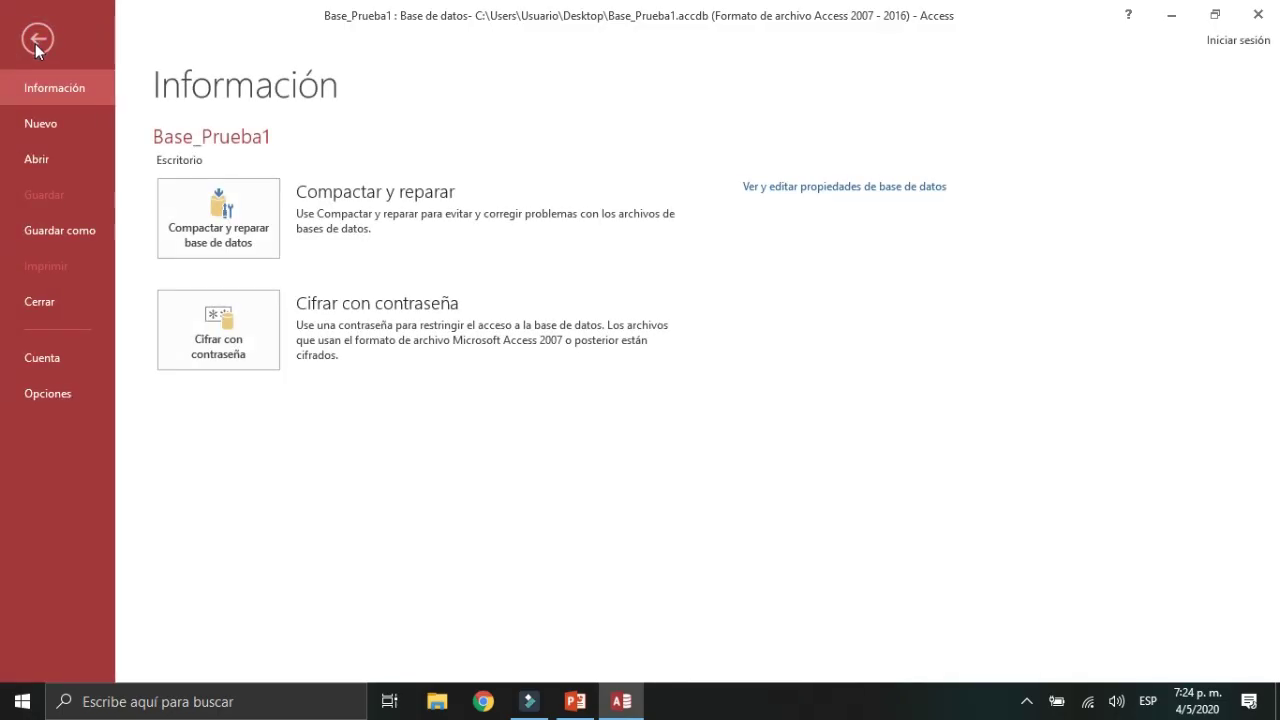
{"action": "left_click", "coordinate": [55, 300]}
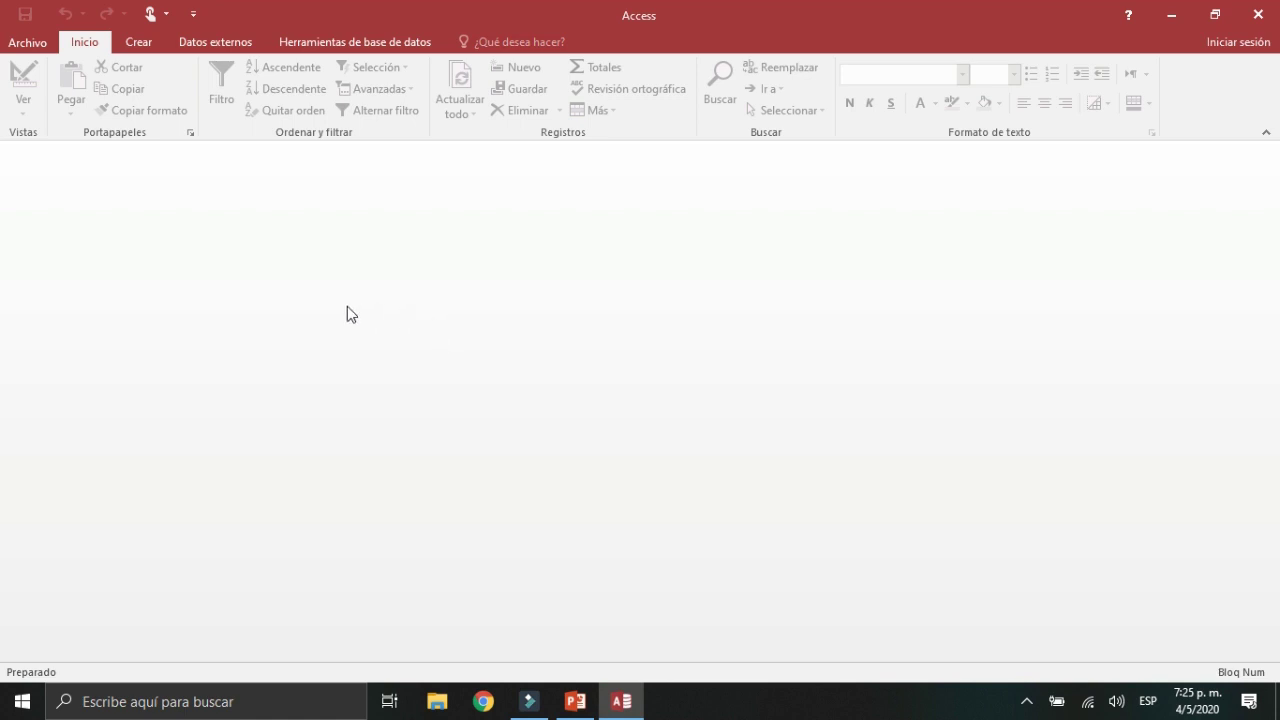
{"action": "left_click", "coordinate": [27, 42]}
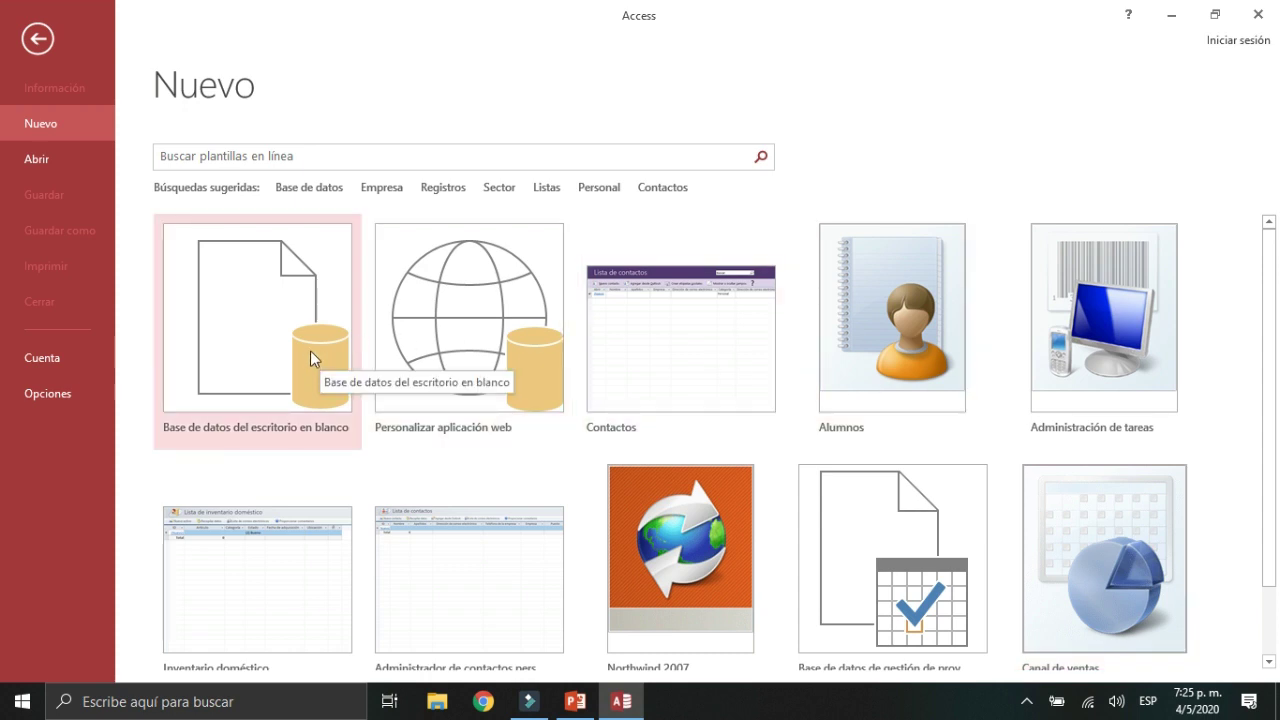
{"action": "left_click", "coordinate": [45, 40]}
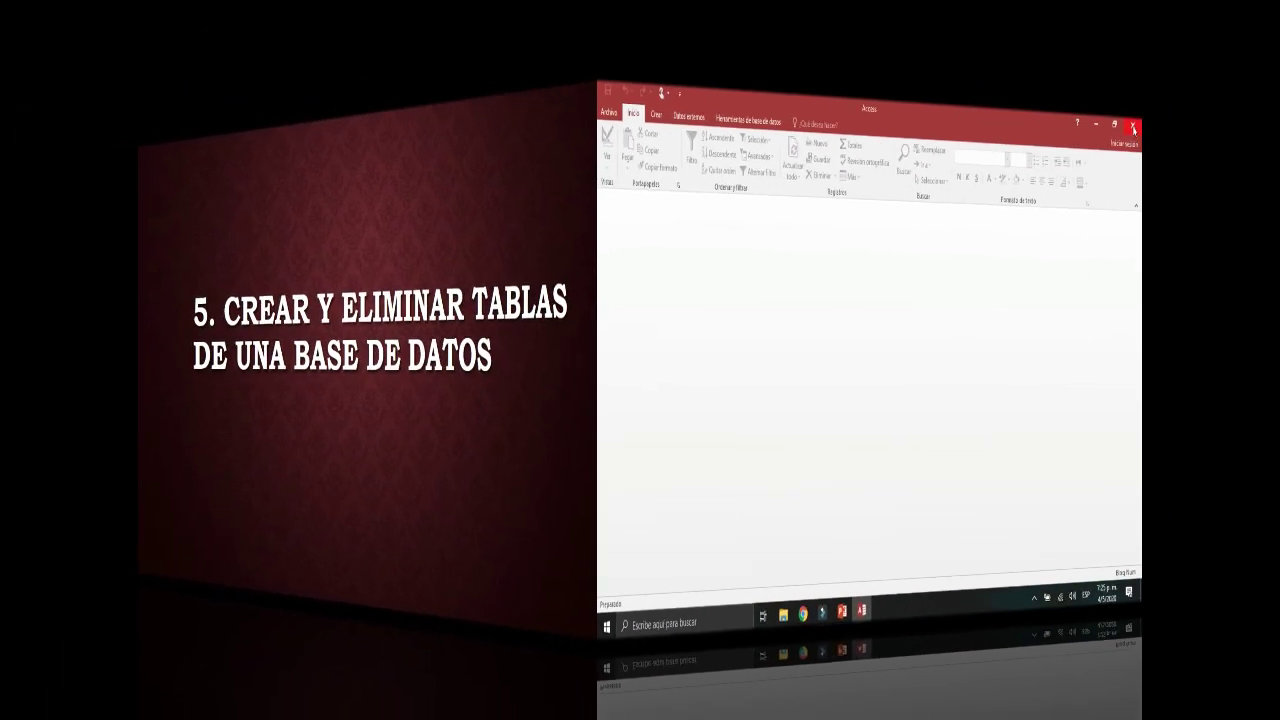
Exit Access and open the Base_Prueba database from the desktop
{"action": "left_click", "coordinate": [1258, 15]}
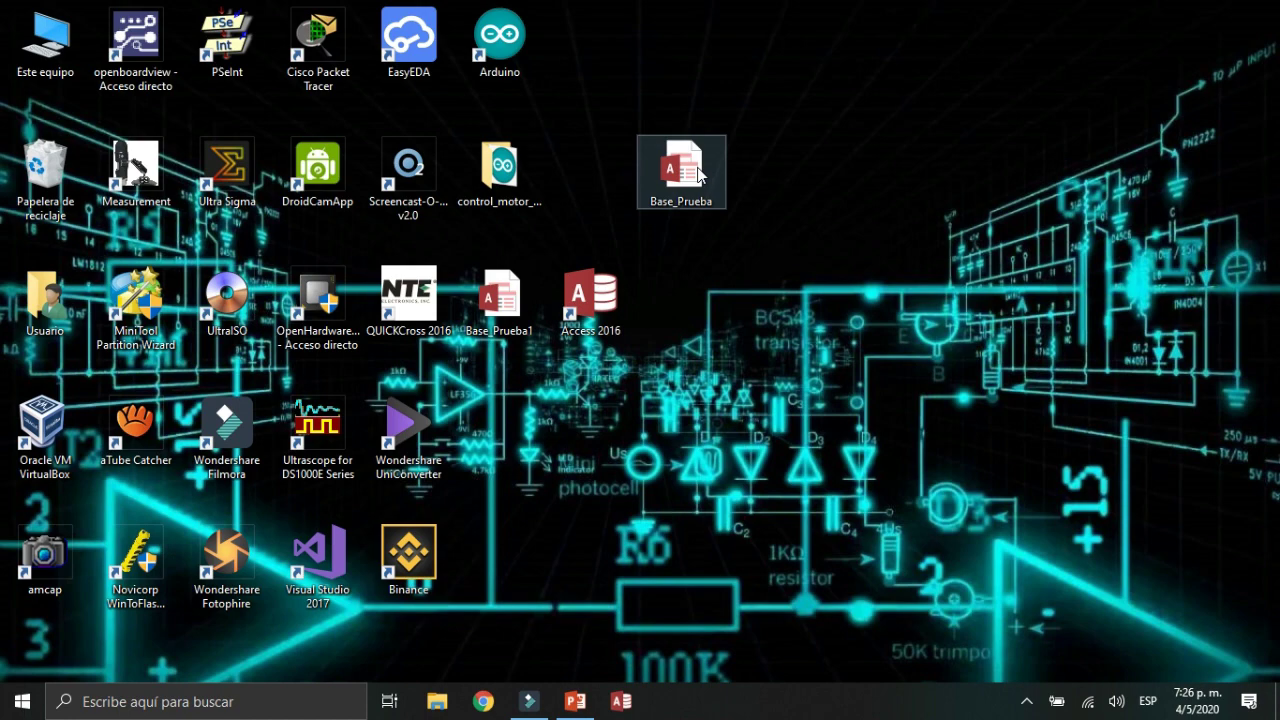
{"action": "double_click", "coordinate": [698, 175]}
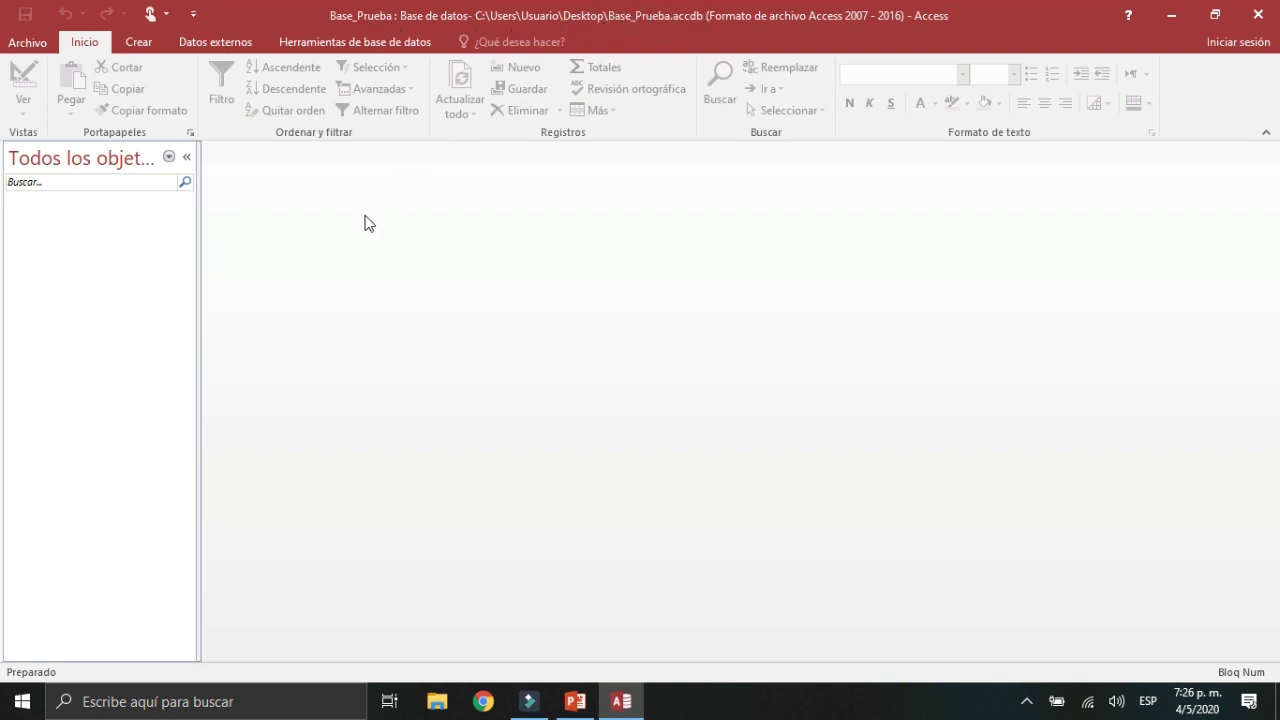
Create a table, enter Codigo in the first record's new field, and close the table, saving it as Alumno
{"action": "left_click", "coordinate": [137, 42]}
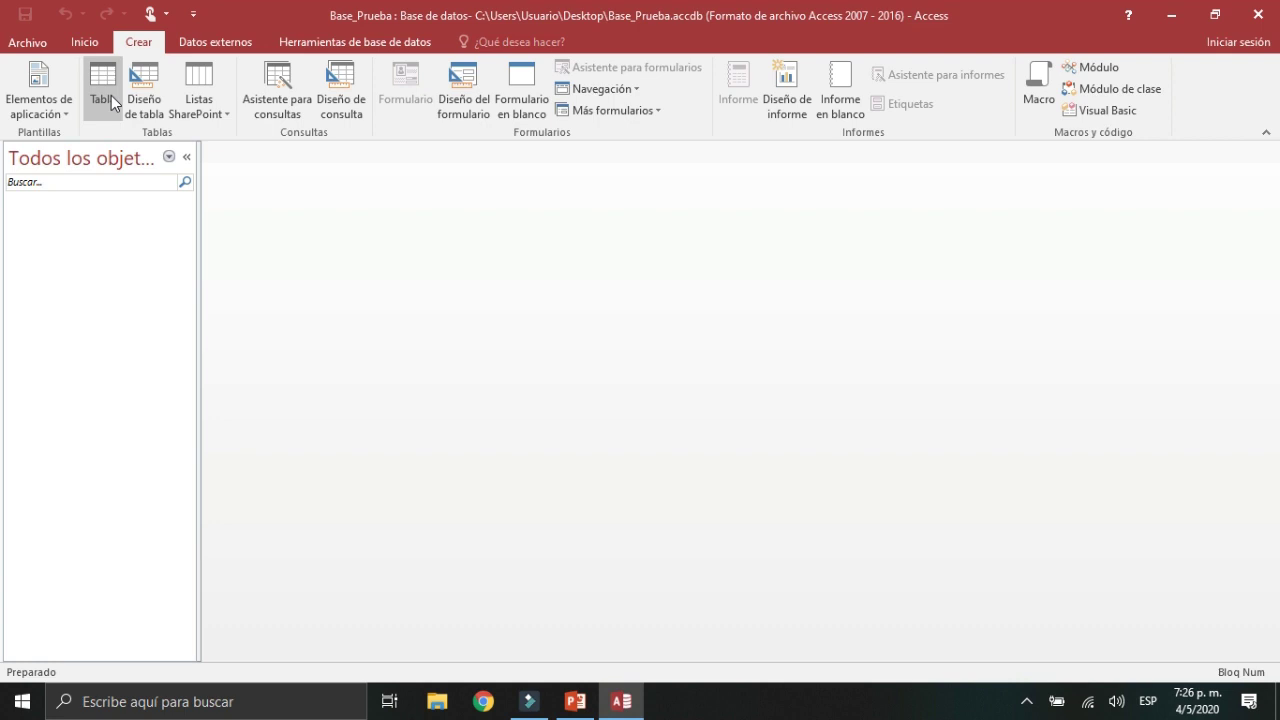
{"action": "left_click", "coordinate": [111, 95]}
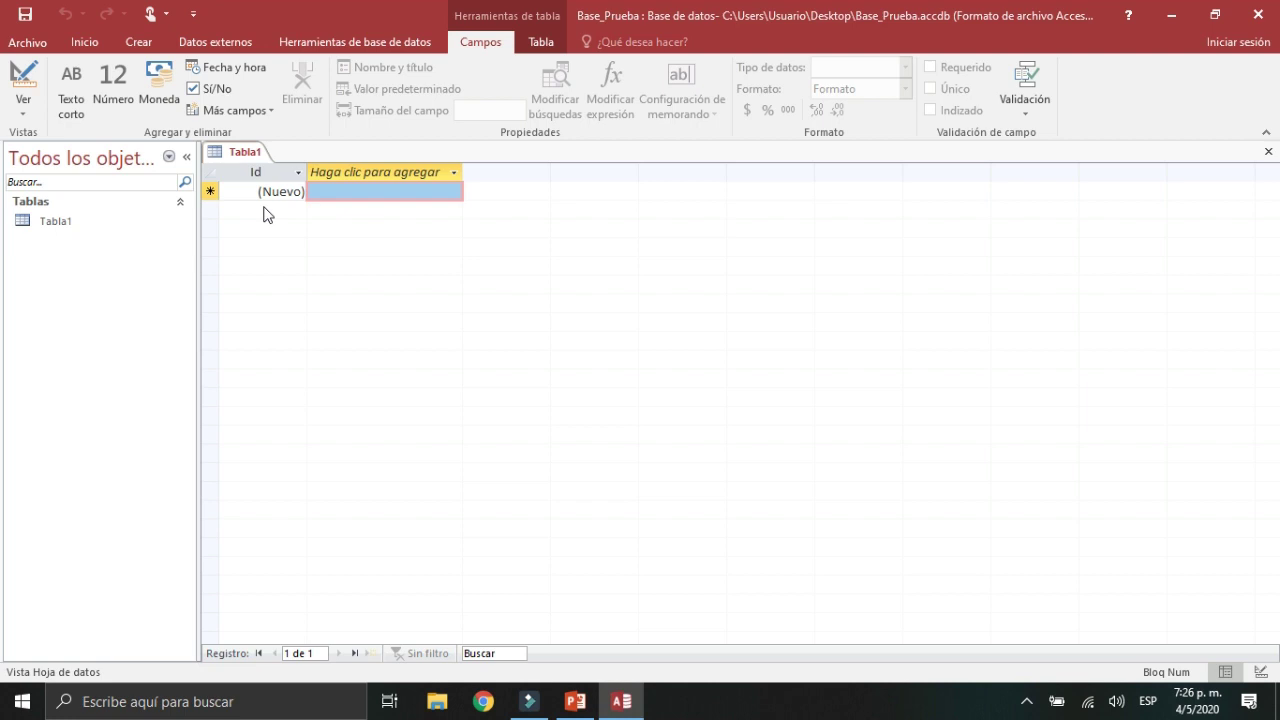
{"action": "type", "text": "Codigo"}
{"action": "key", "text": "Return"}
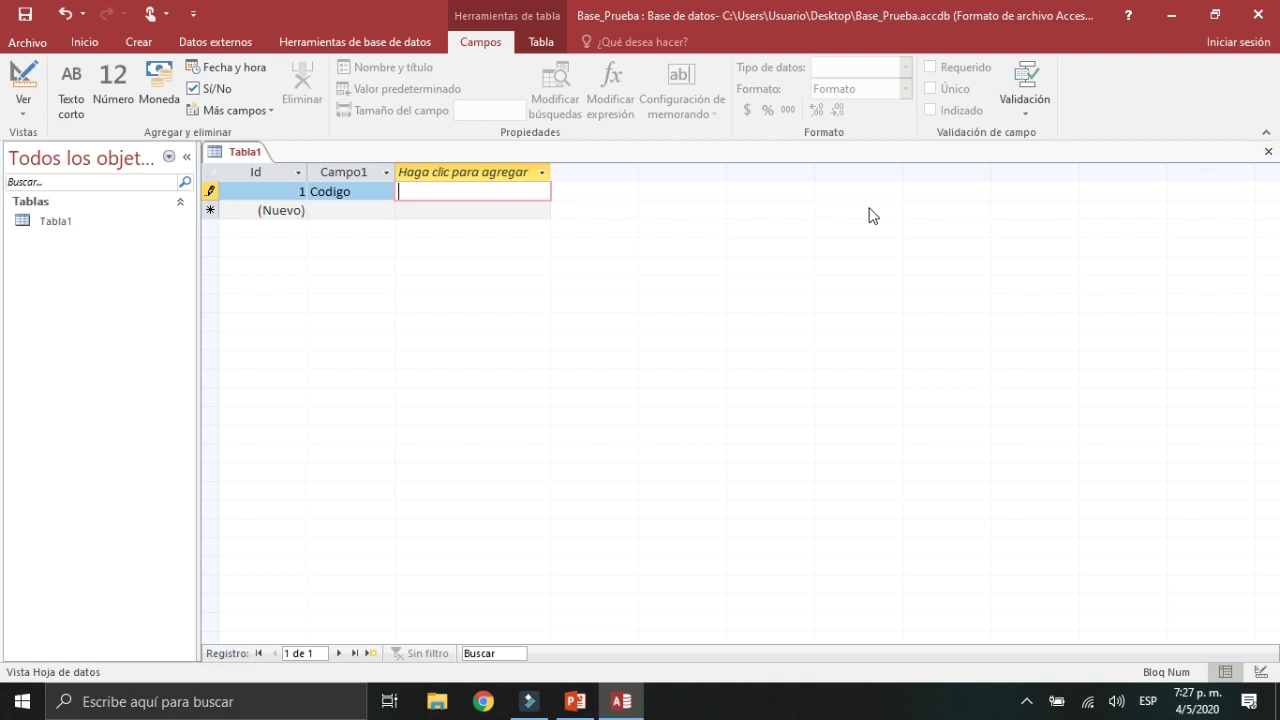
{"action": "left_click", "coordinate": [1268, 152]}
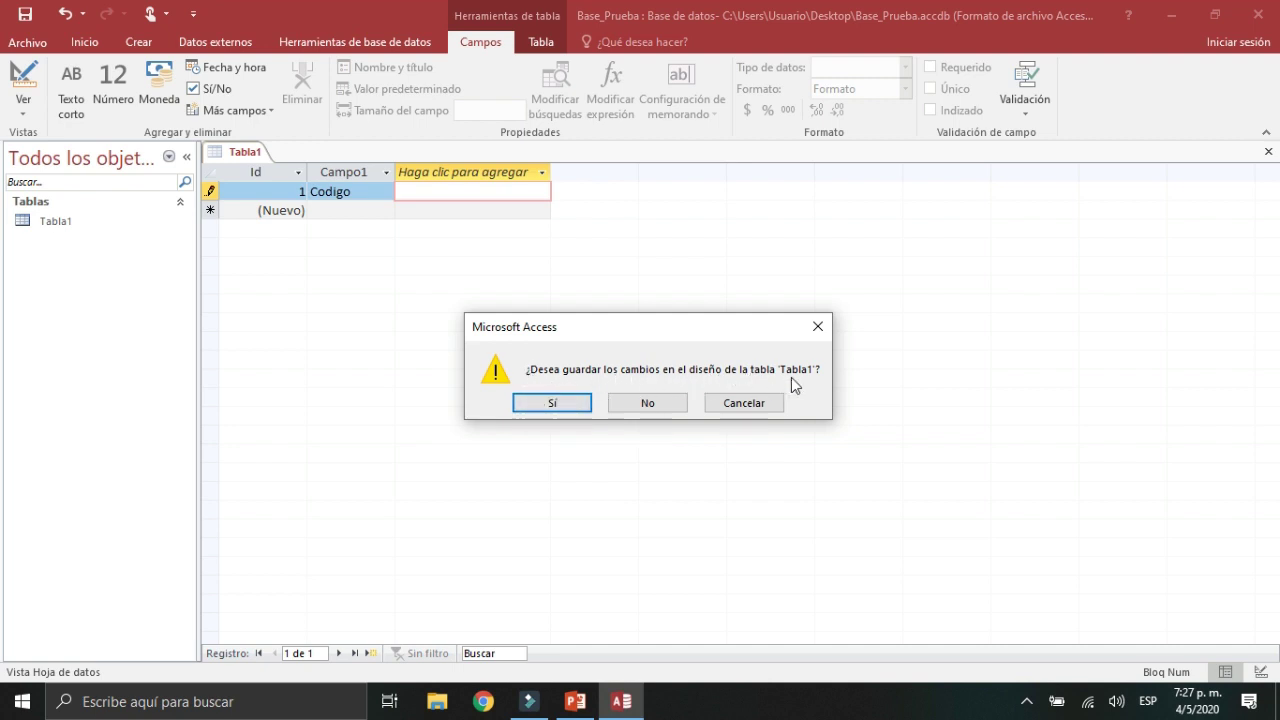
{"action": "left_click", "coordinate": [552, 403]}
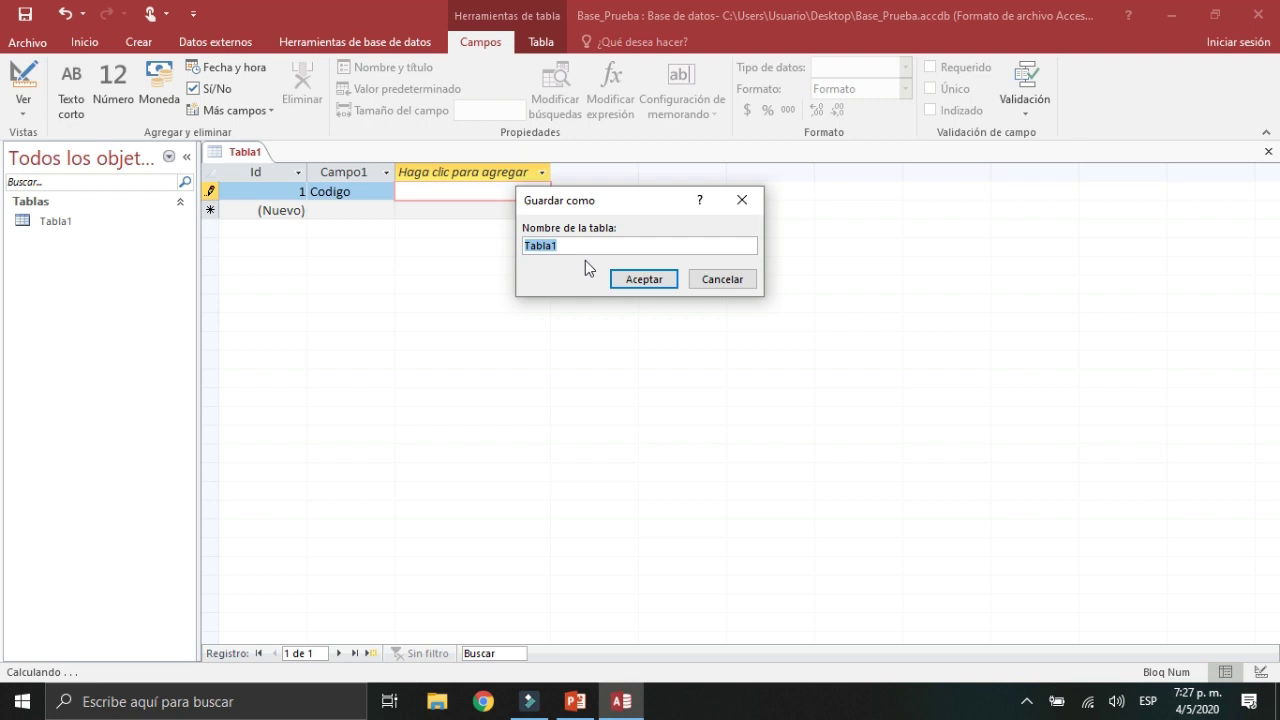
{"action": "type", "text": "Alumno"}
{"action": "left_click", "coordinate": [626, 278]}
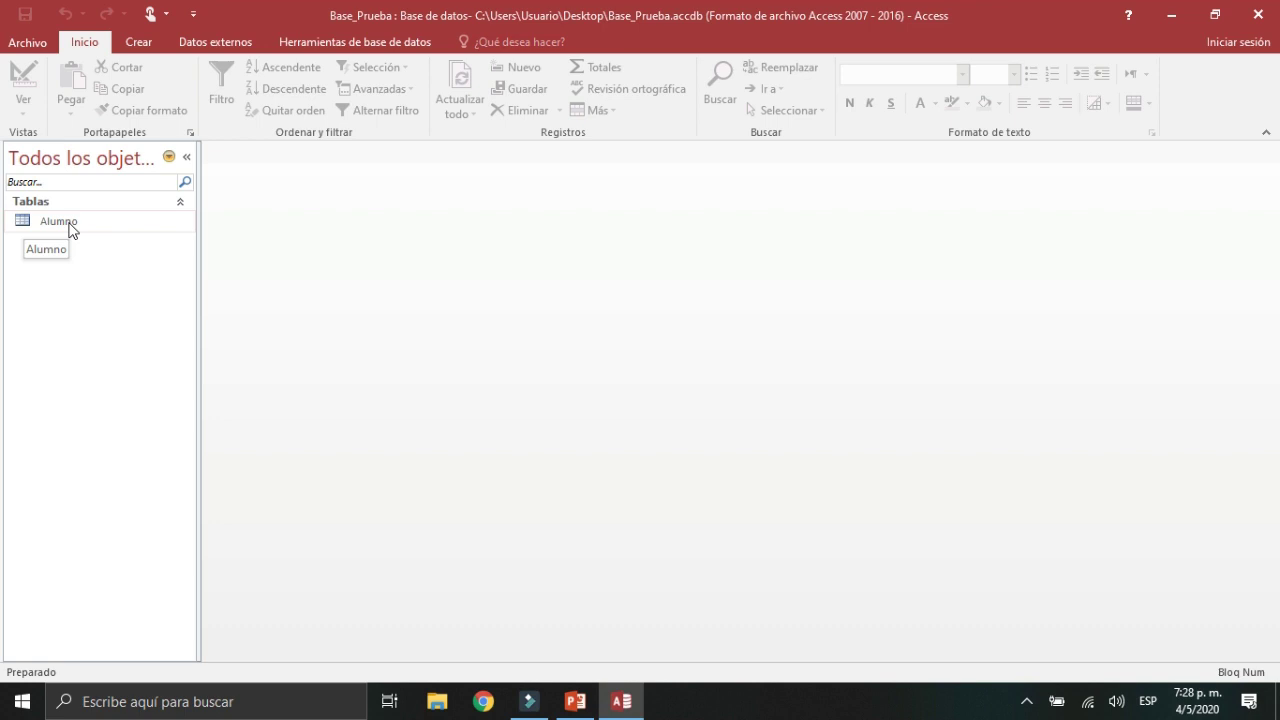
Delete the Alumno table from the Base_Prueba database
{"action": "left_click", "coordinate": [61, 310]}
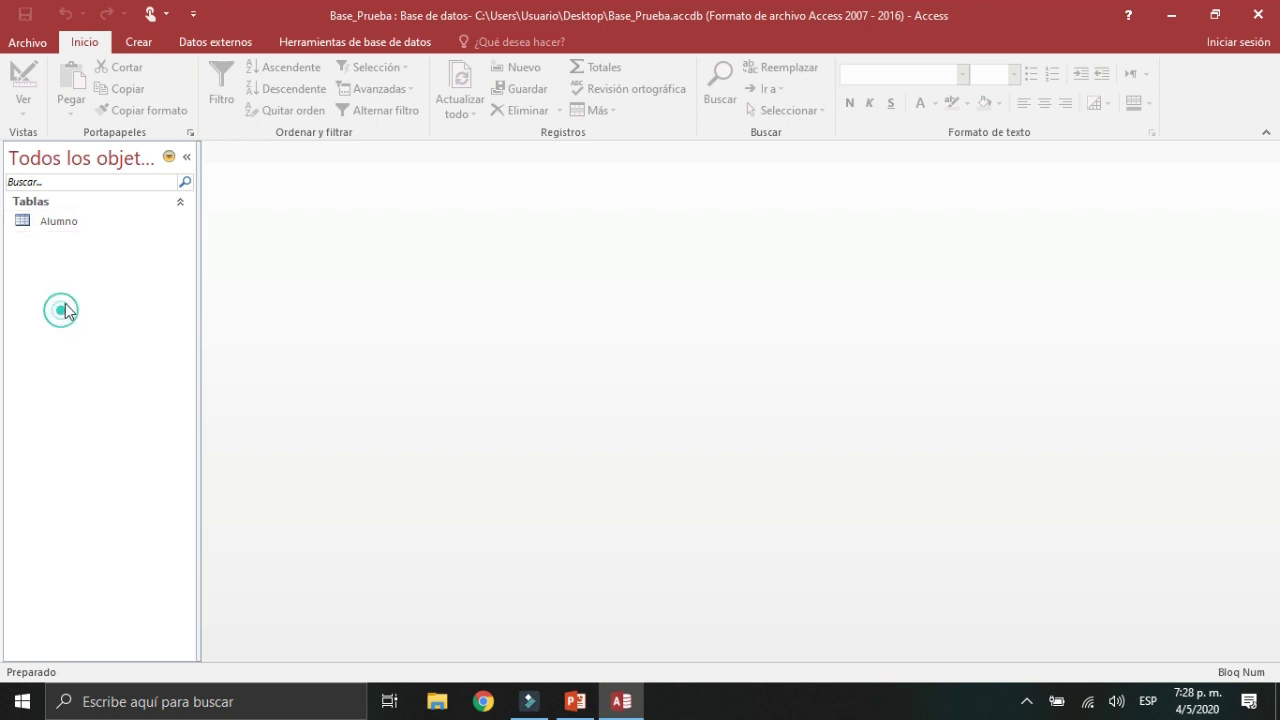
{"action": "left_click", "coordinate": [56, 222]}
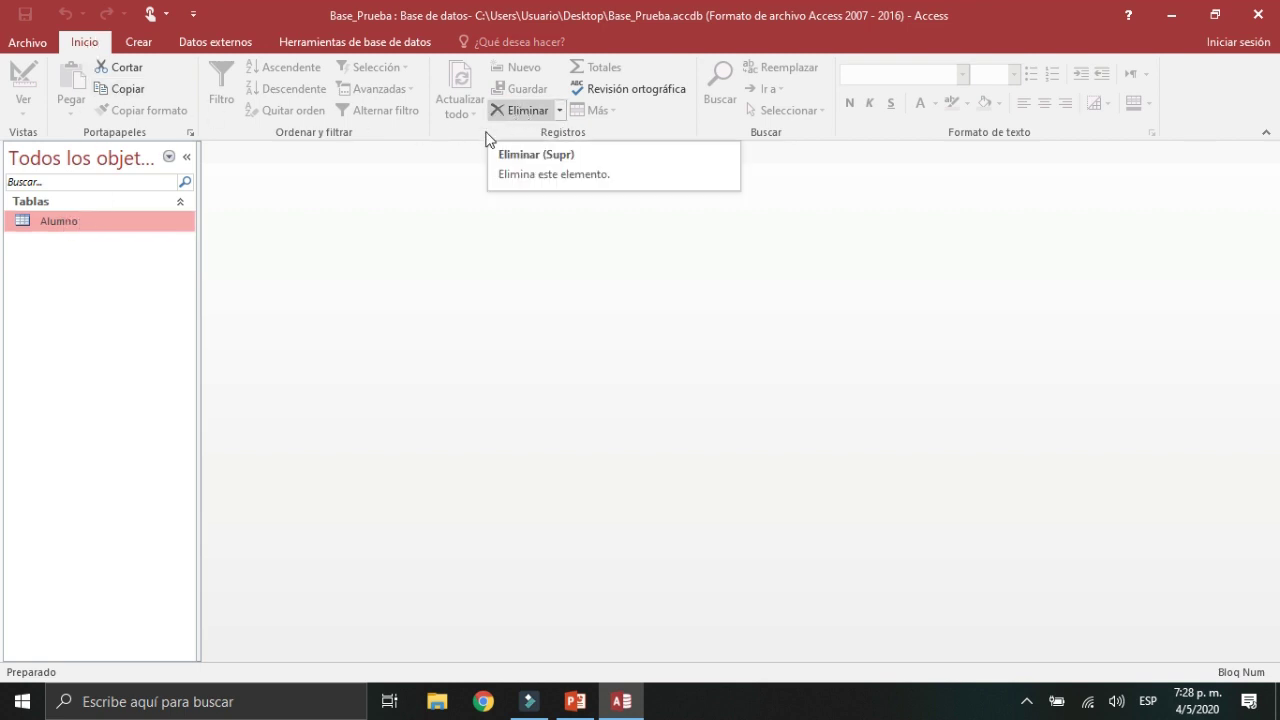
{"action": "right_click", "coordinate": [57, 226]}
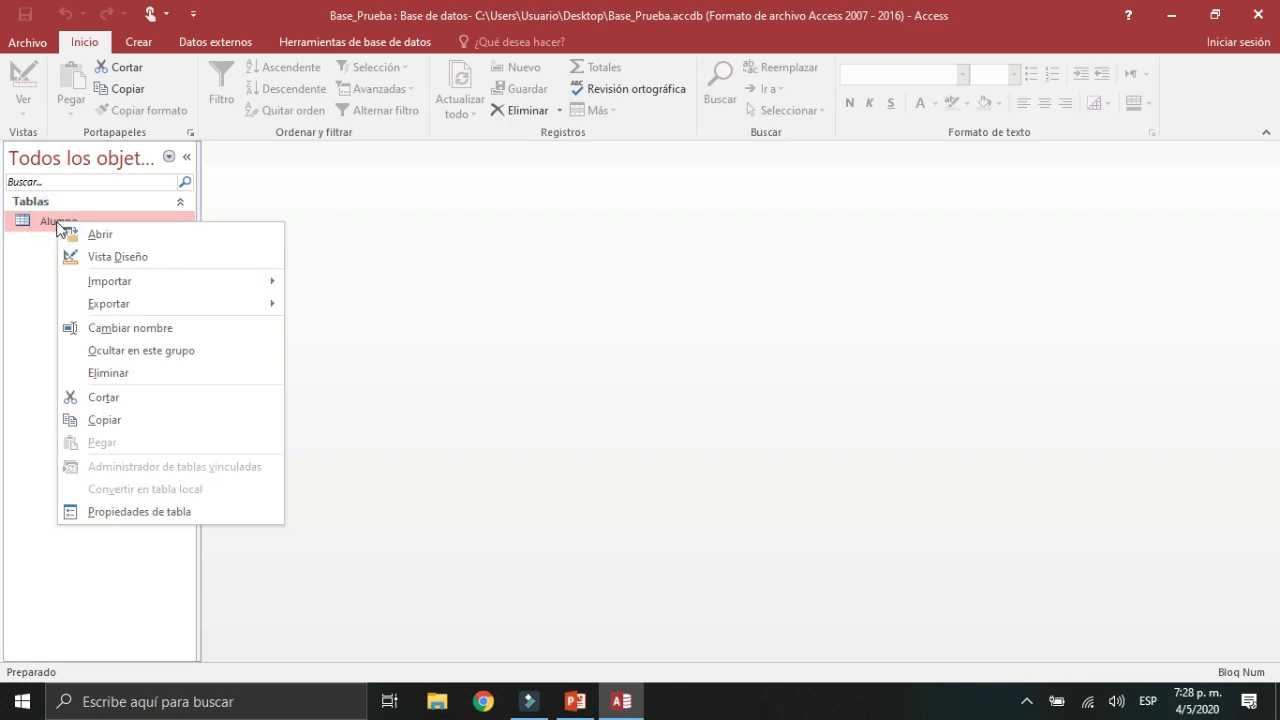
{"action": "left_click", "coordinate": [125, 376]}
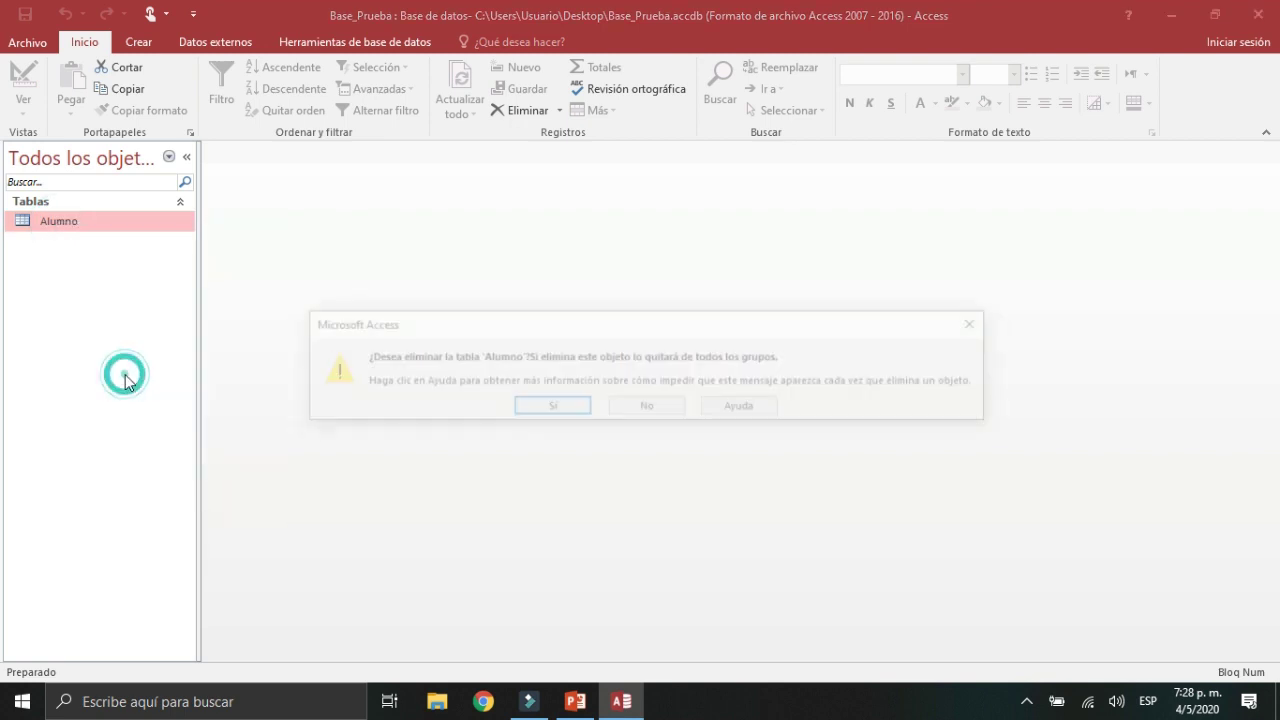
{"action": "left_click", "coordinate": [541, 410]}
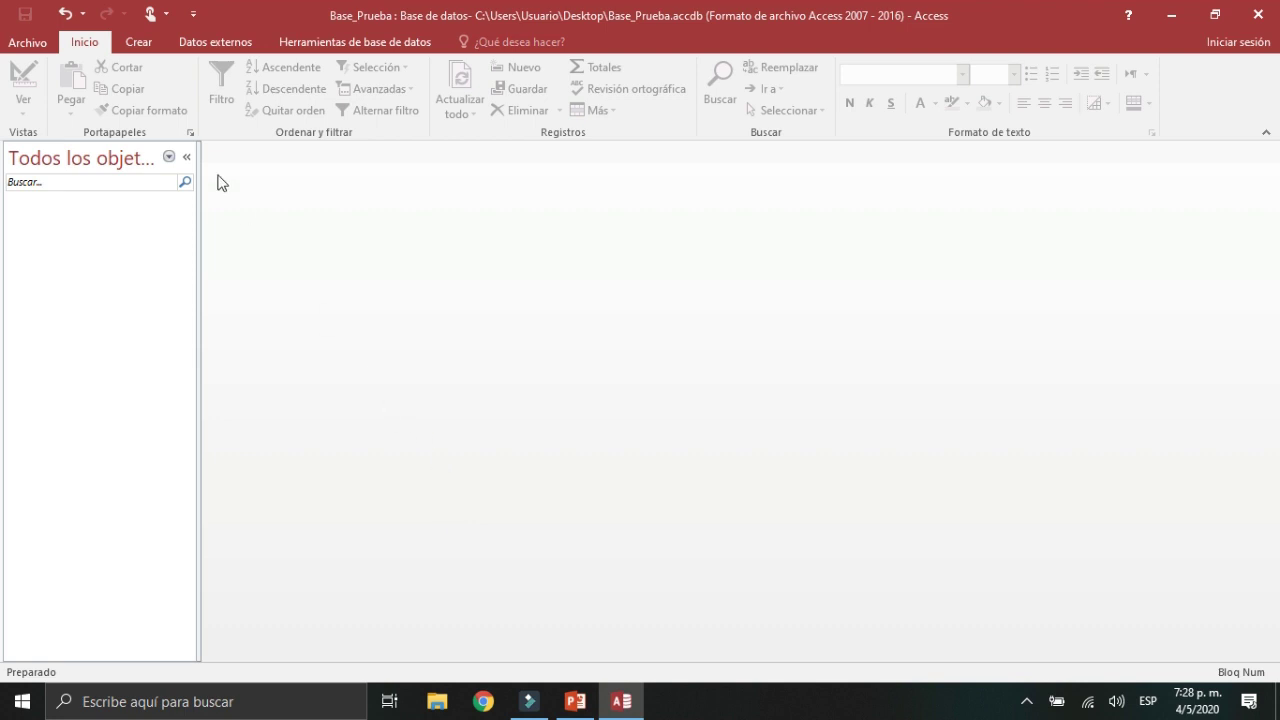
Create a new table in Base_Prueba and save it as Alumno
{"action": "left_click", "coordinate": [146, 47]}
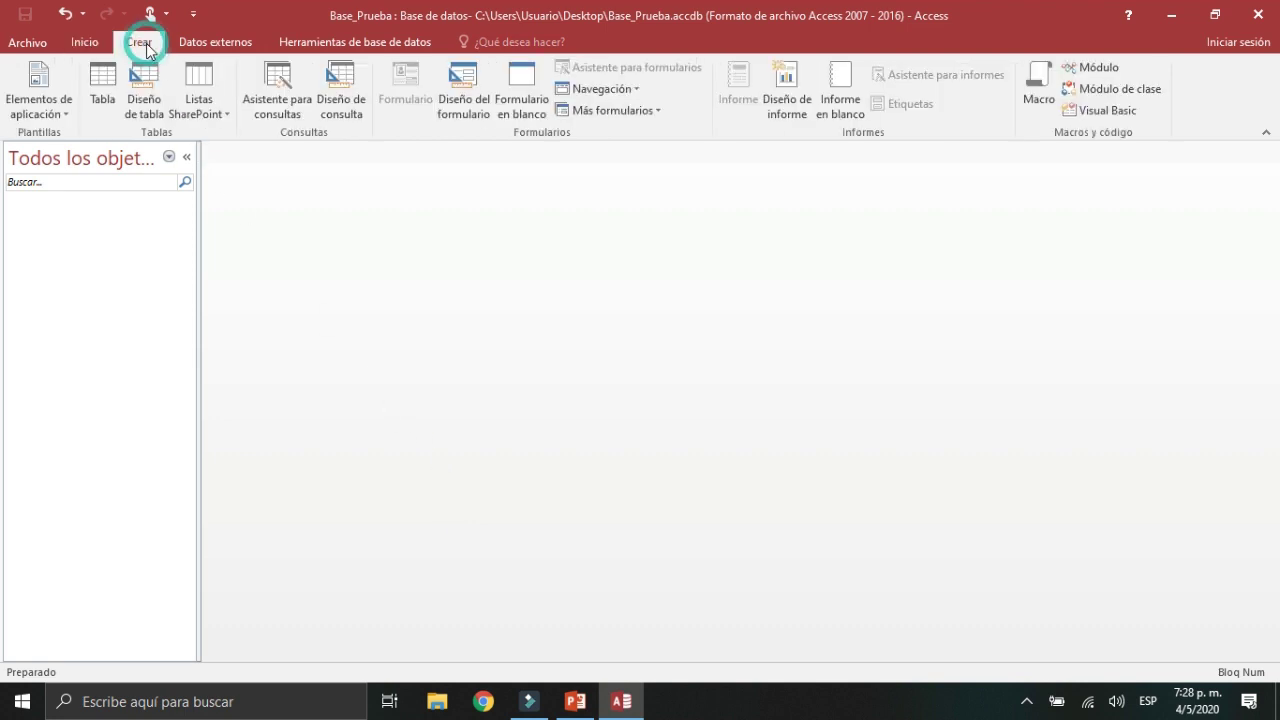
{"action": "left_click", "coordinate": [95, 101]}
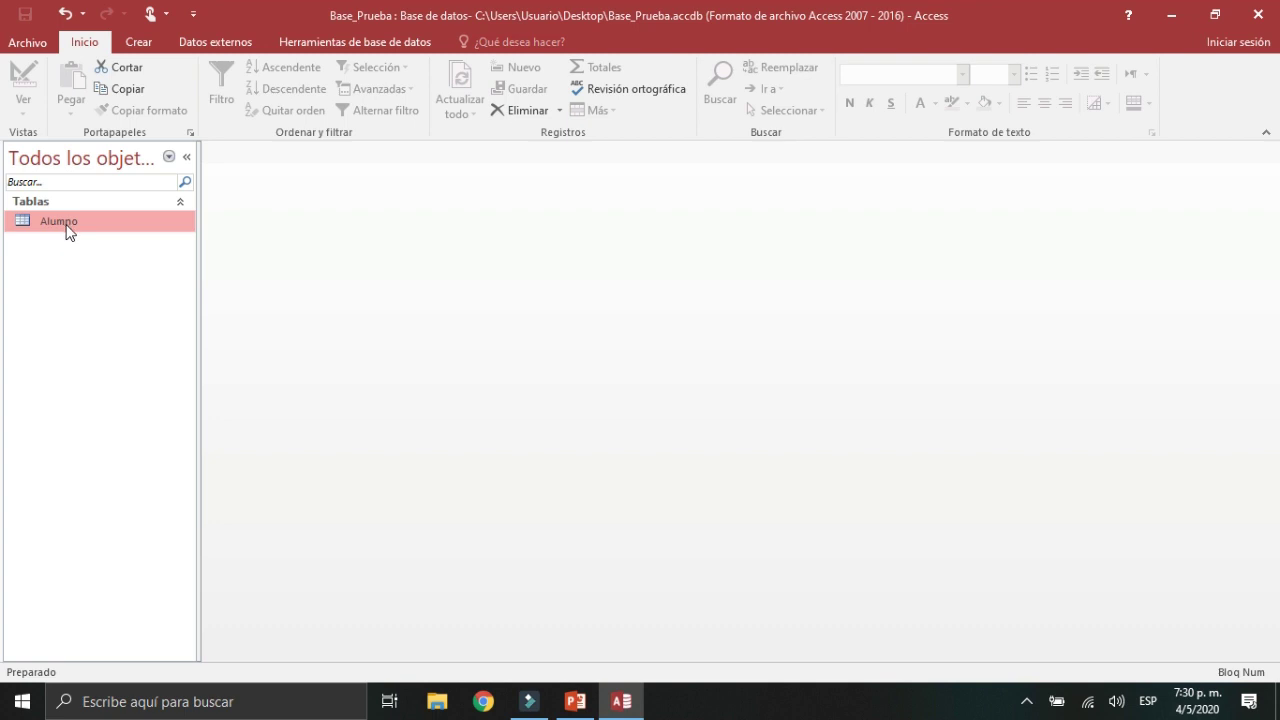
Open the Alumno table in Design view and rename the Campo1 field as Nombre del Alumno
{"action": "right_click", "coordinate": [69, 231]}
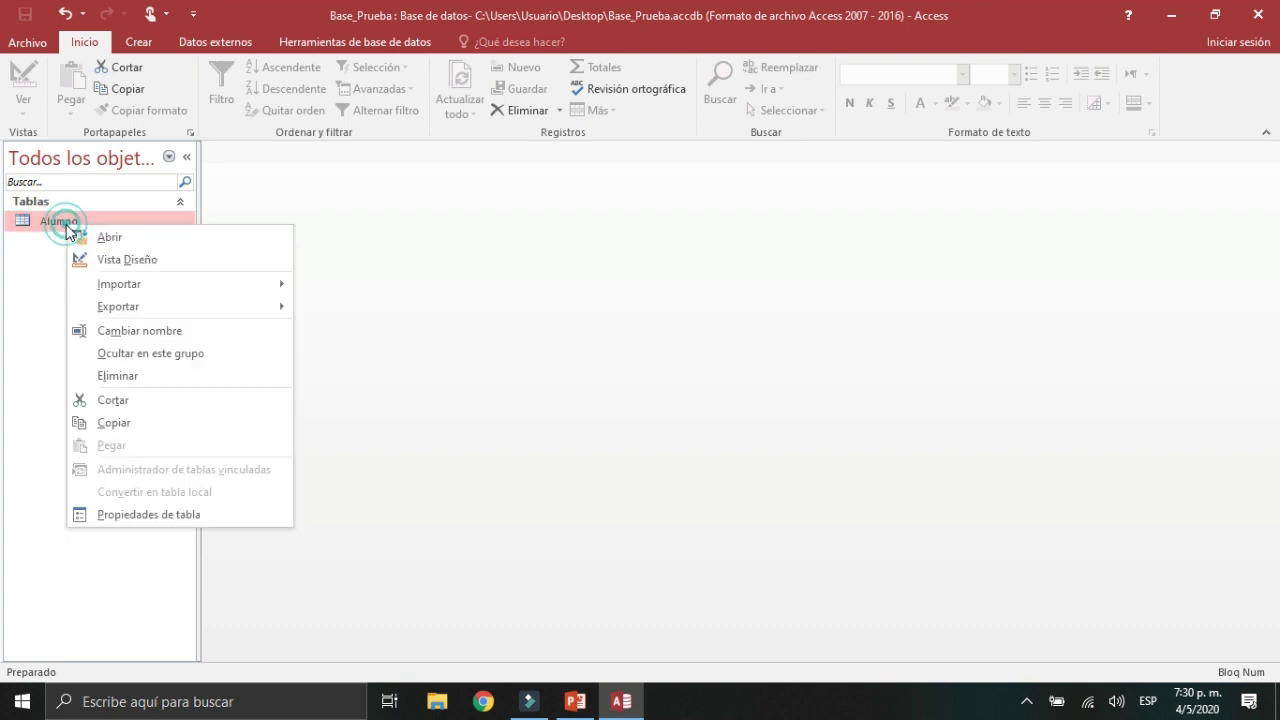
{"action": "left_click", "coordinate": [110, 260]}
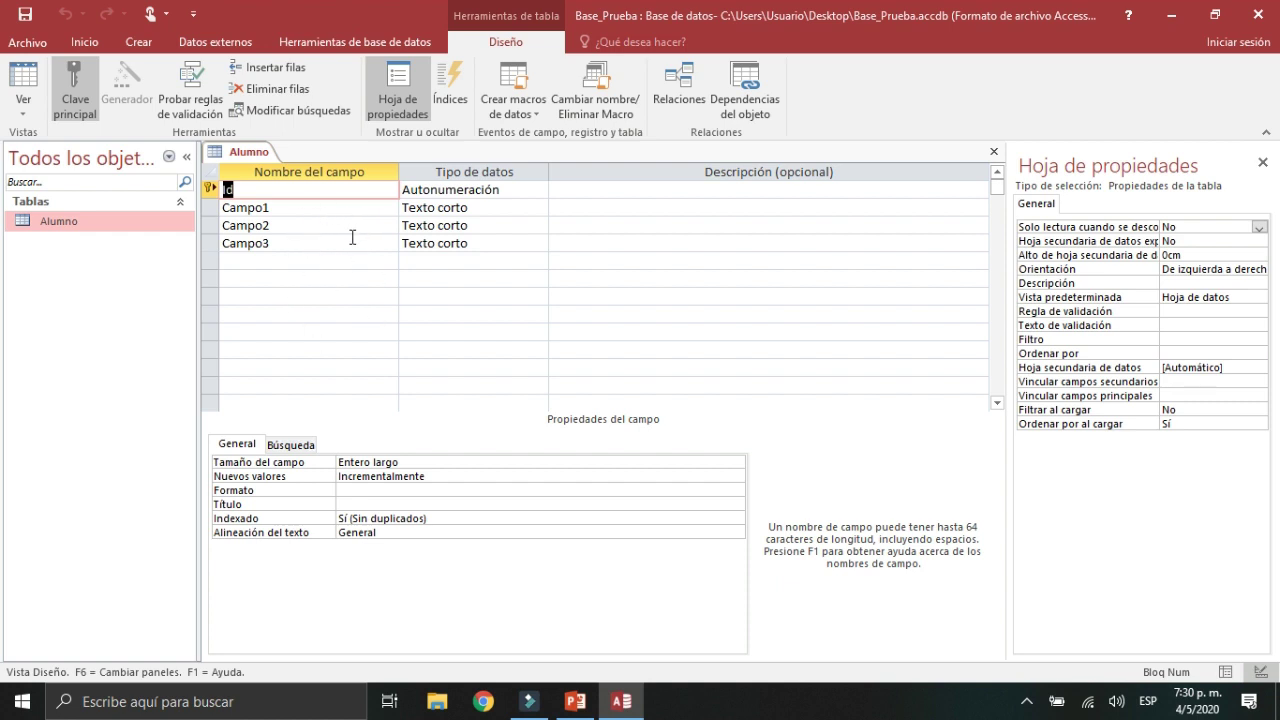
{"action": "left_click_drag", "start_coordinate": [328, 207], "coordinate": [210, 200]}
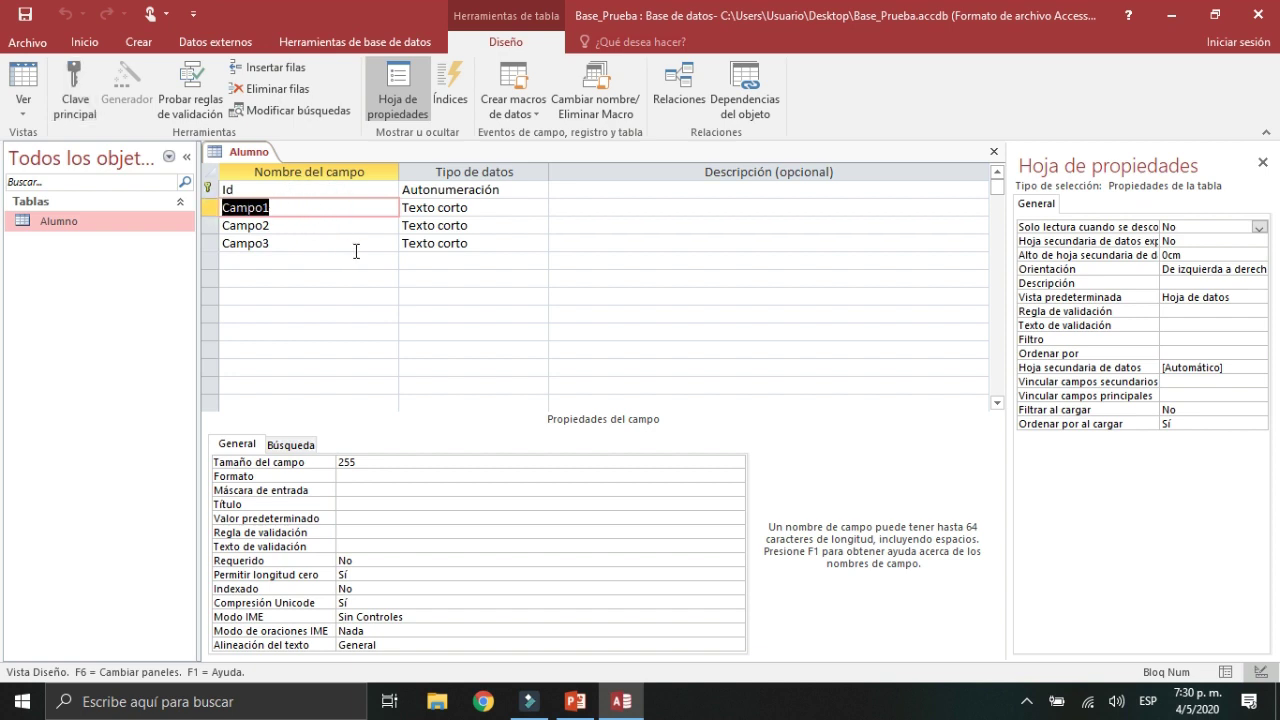
{"action": "left_click", "coordinate": [305, 191]}
{"action": "left_click", "coordinate": [300, 207]}
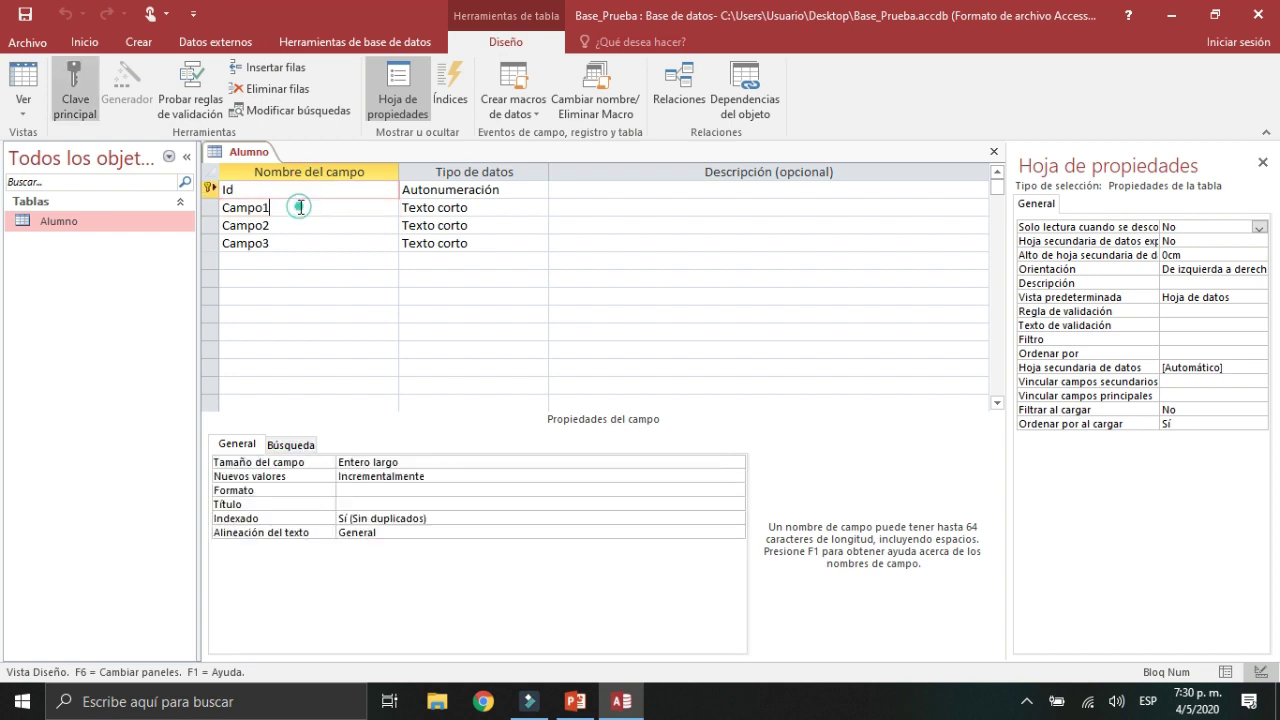
{"action": "double_click", "coordinate": [300, 207]}
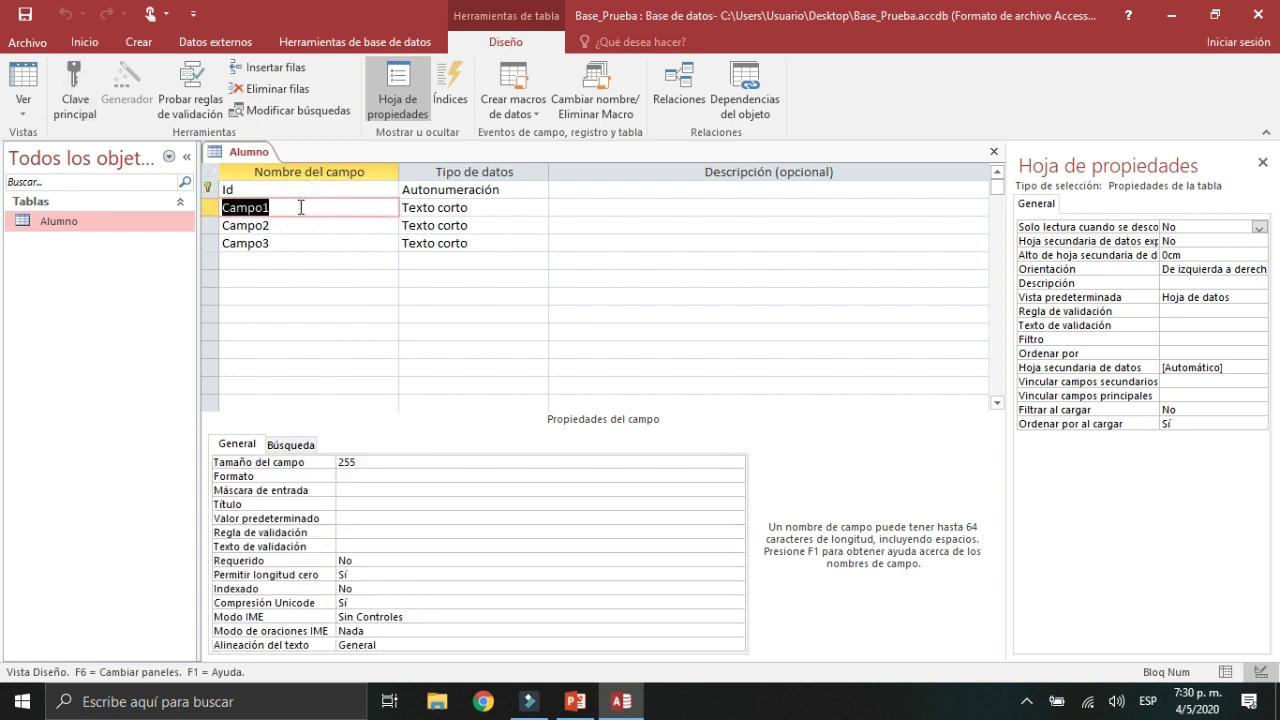
{"action": "type", "text": "Nombr"}
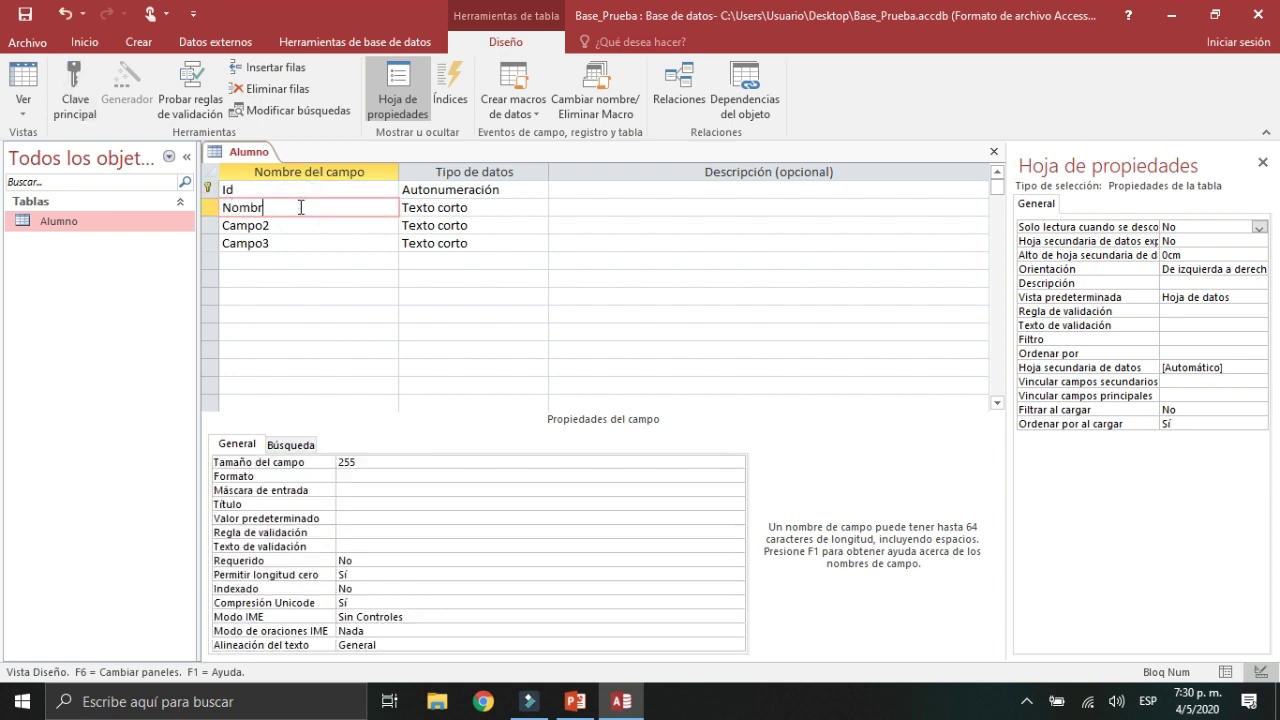
{"action": "type", "text": "e del Alumno"}
Rename the Campo2 field as Apellido del Alumno and the Campo3 field as Genero
{"action": "double_click", "coordinate": [290, 225]}
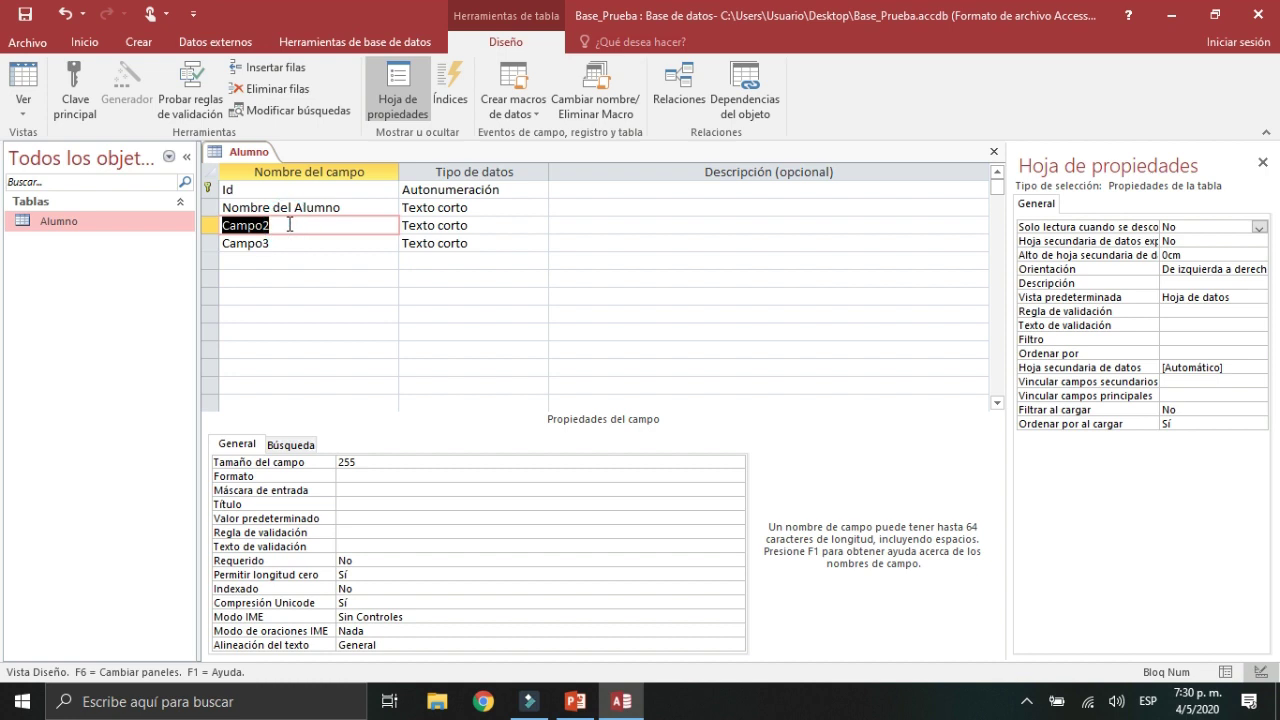
{"action": "type", "text": "Apellido del Al"}
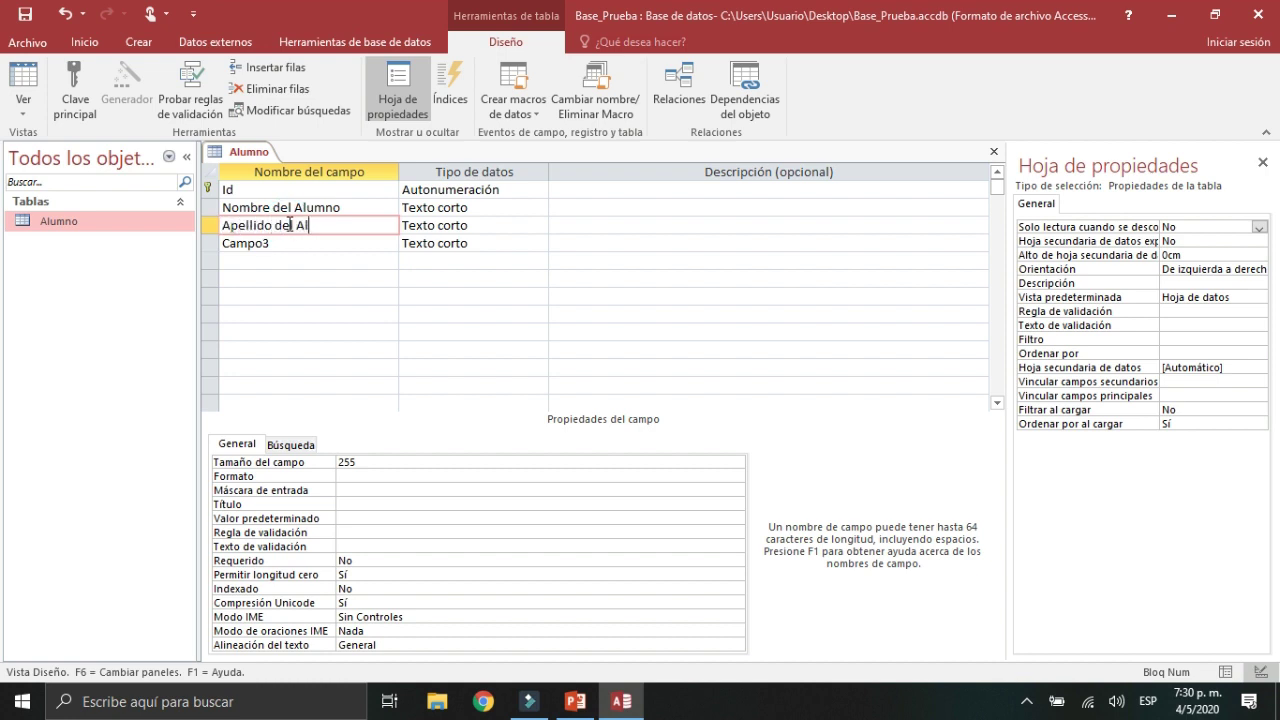
{"action": "type", "text": "umno"}
{"action": "double_click", "coordinate": [287, 243]}
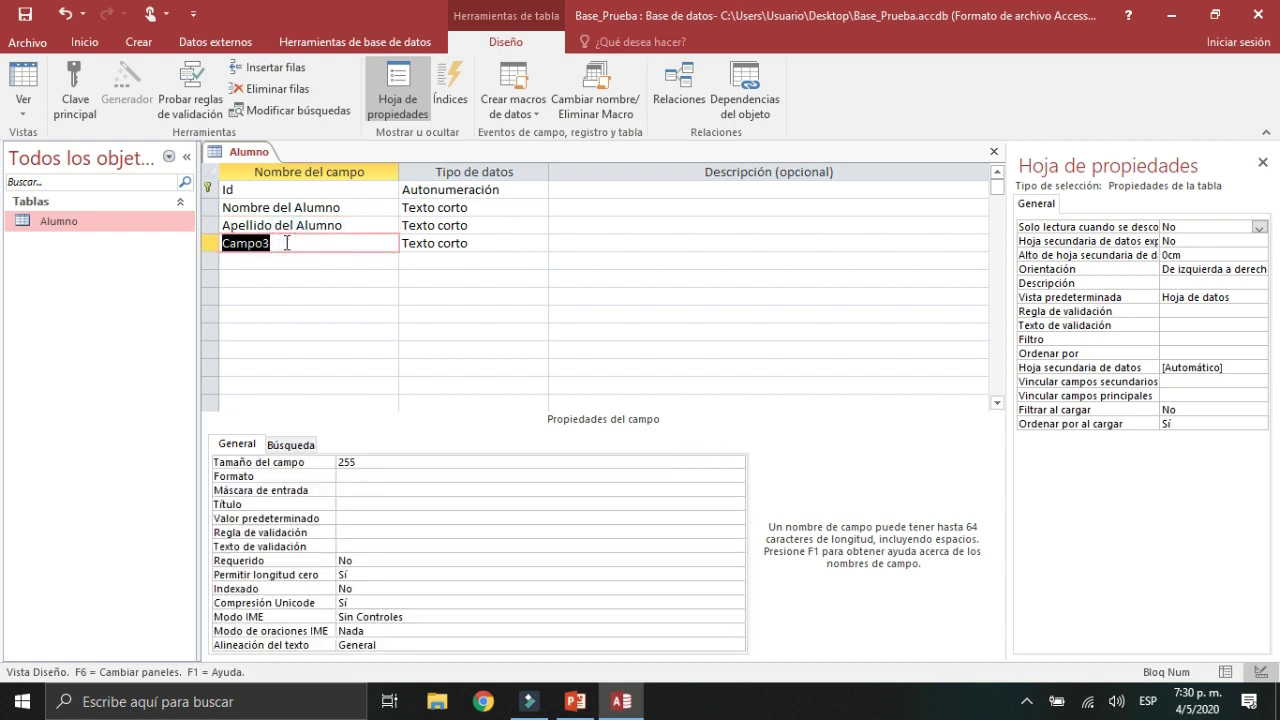
{"action": "type", "text": "Genero"}
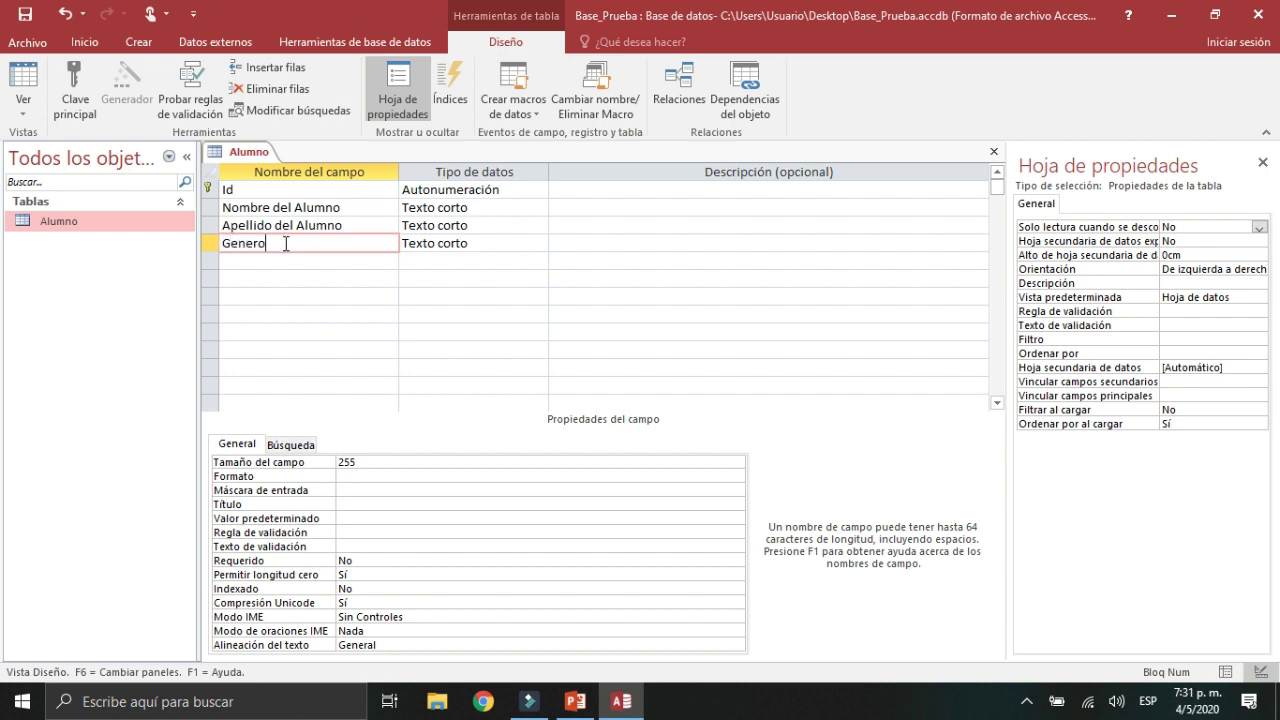
Rename the Id field as Codigo and review the data types offered for the Nombre del Alumno field
{"action": "double_click", "coordinate": [258, 190]}
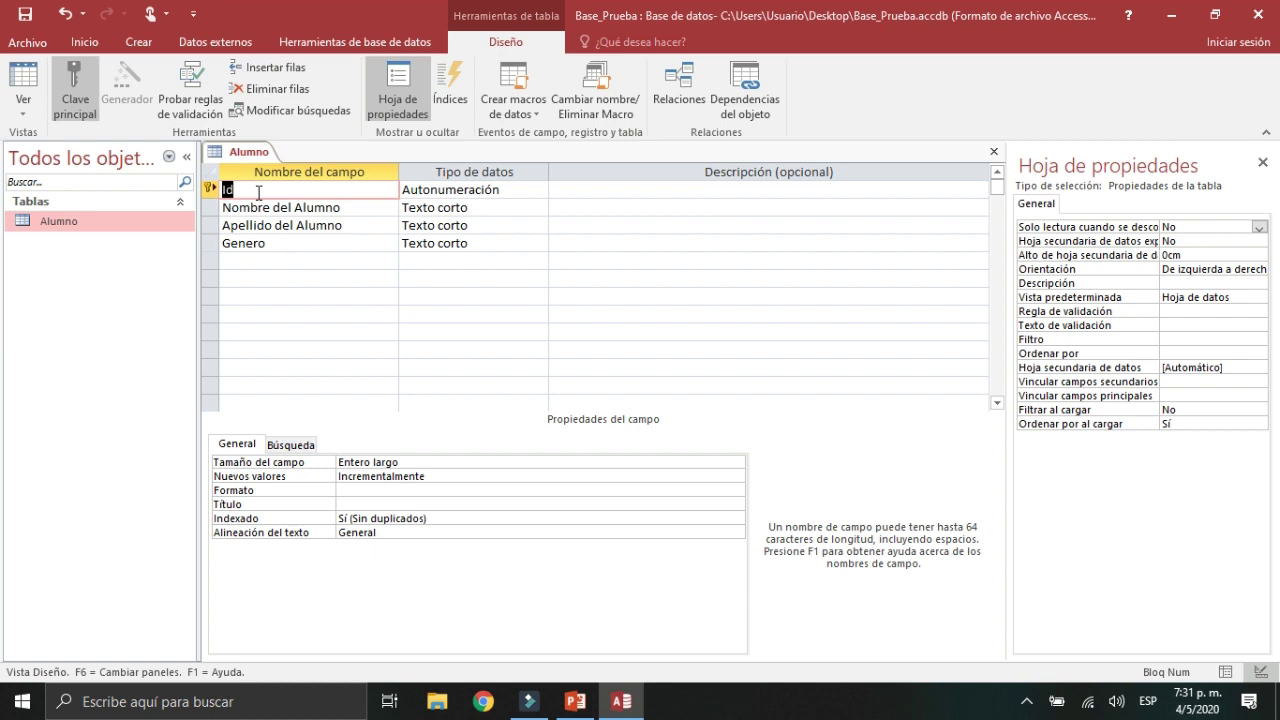
{"action": "type", "text": "Codigo"}
{"action": "left_click", "coordinate": [457, 189]}
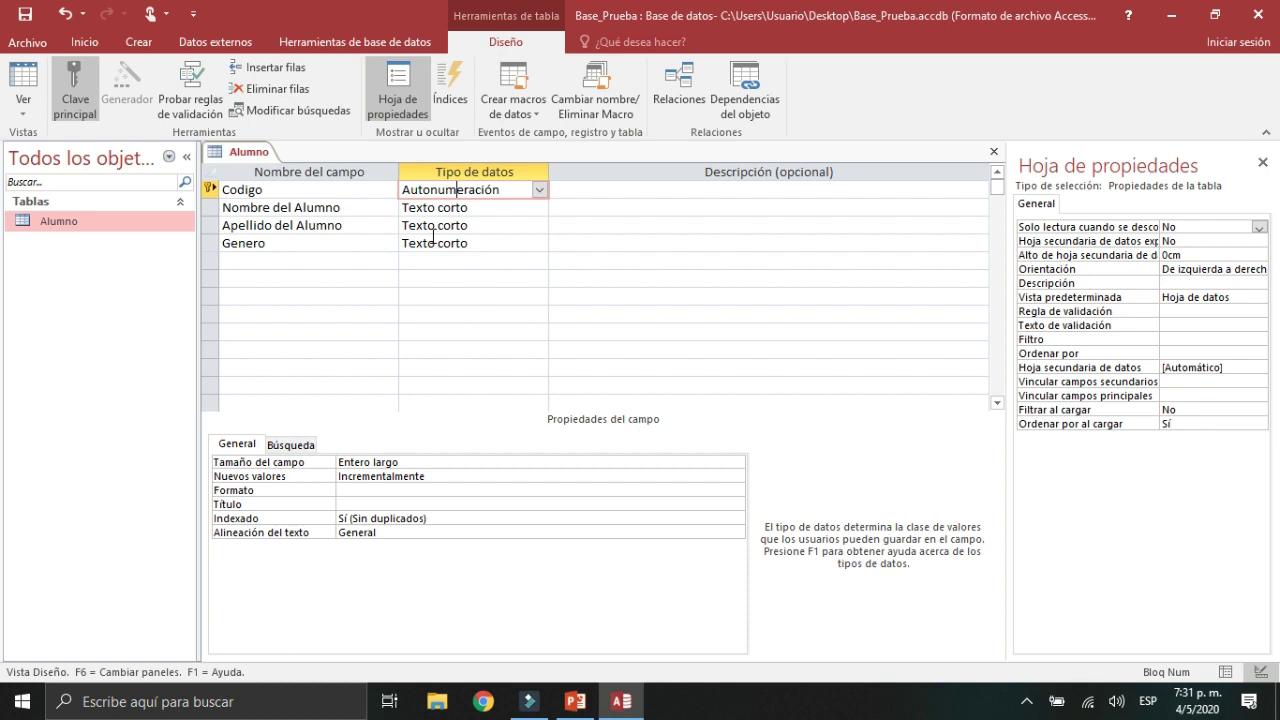
{"action": "left_click", "coordinate": [291, 207]}
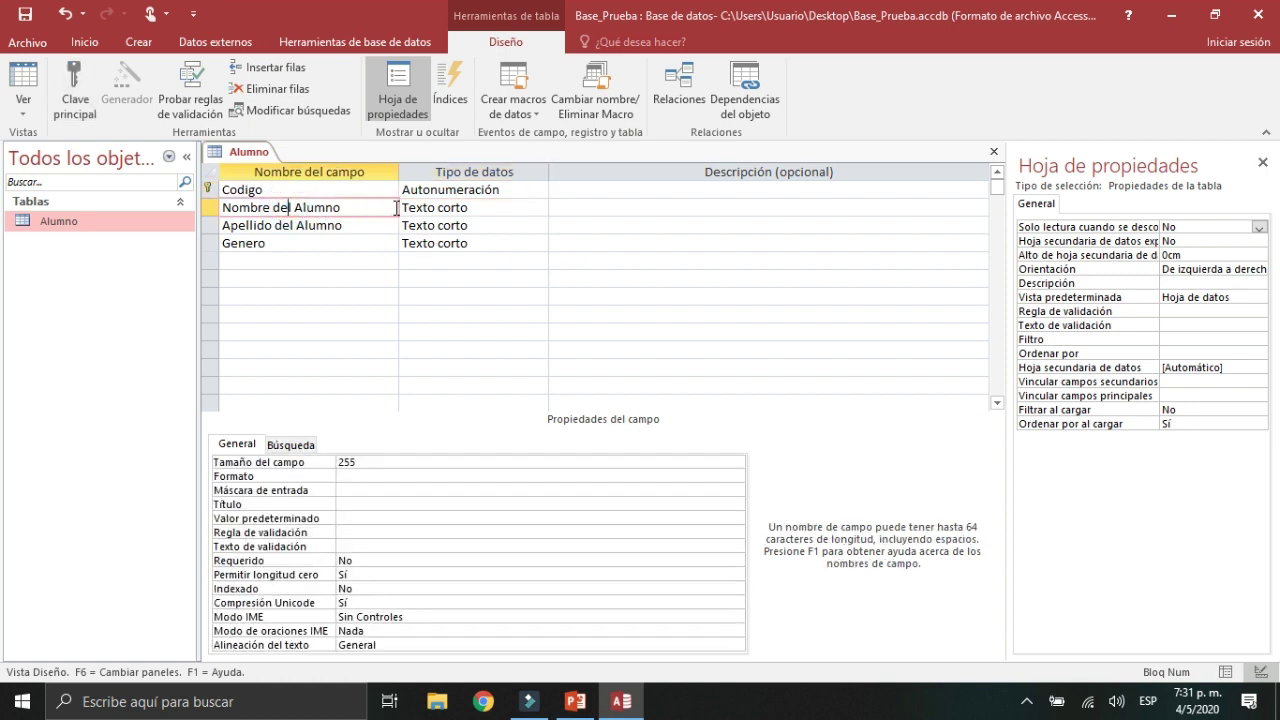
{"action": "left_click", "coordinate": [410, 207]}
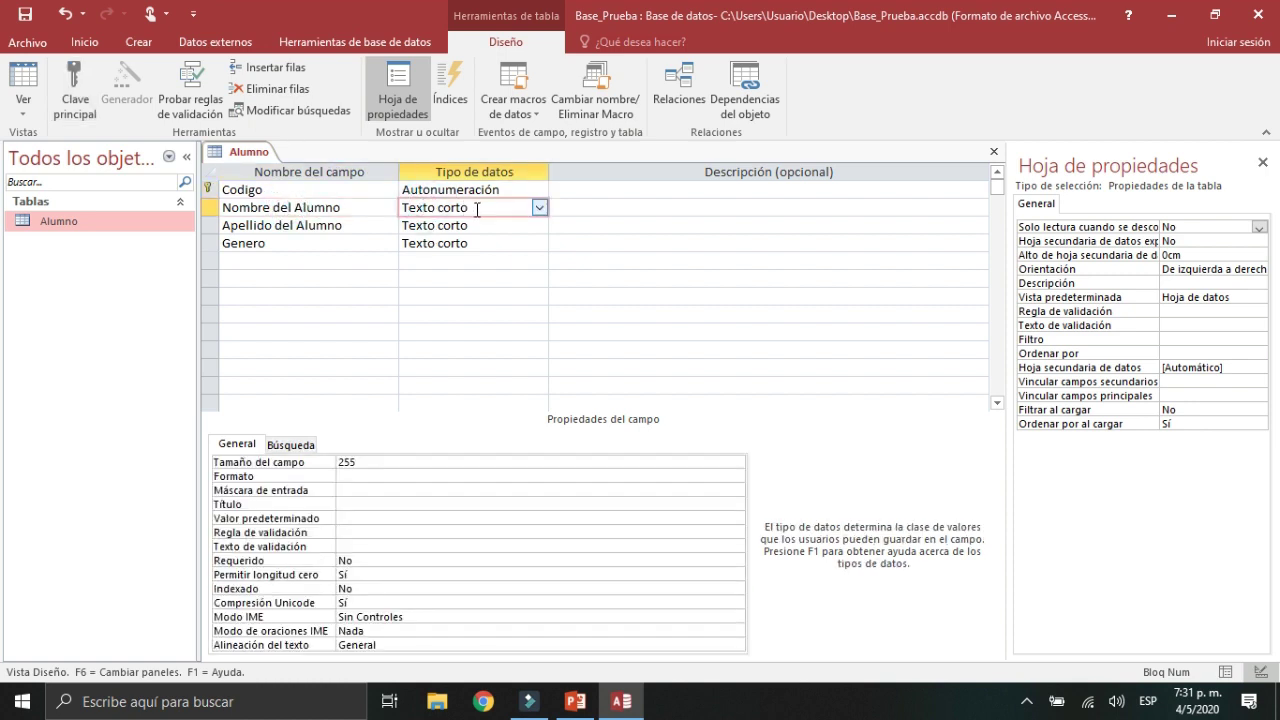
{"action": "left_click", "coordinate": [539, 207]}
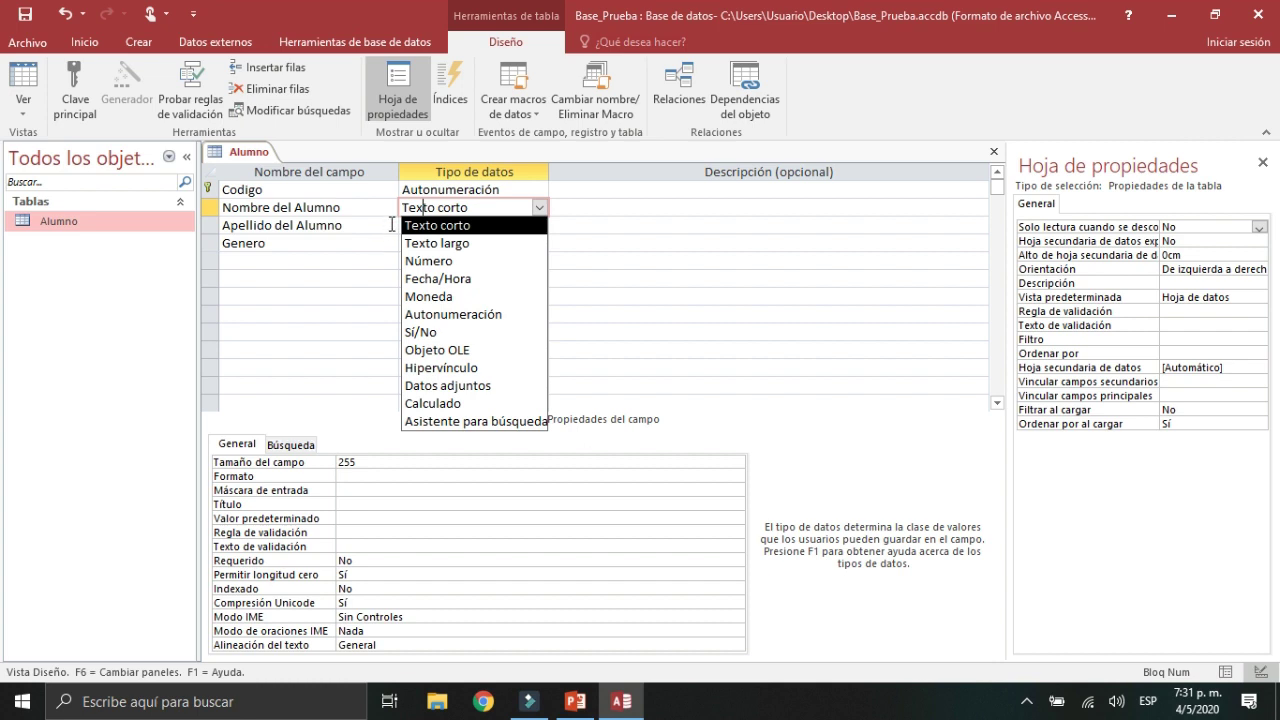
{"action": "left_click", "coordinate": [375, 225]}
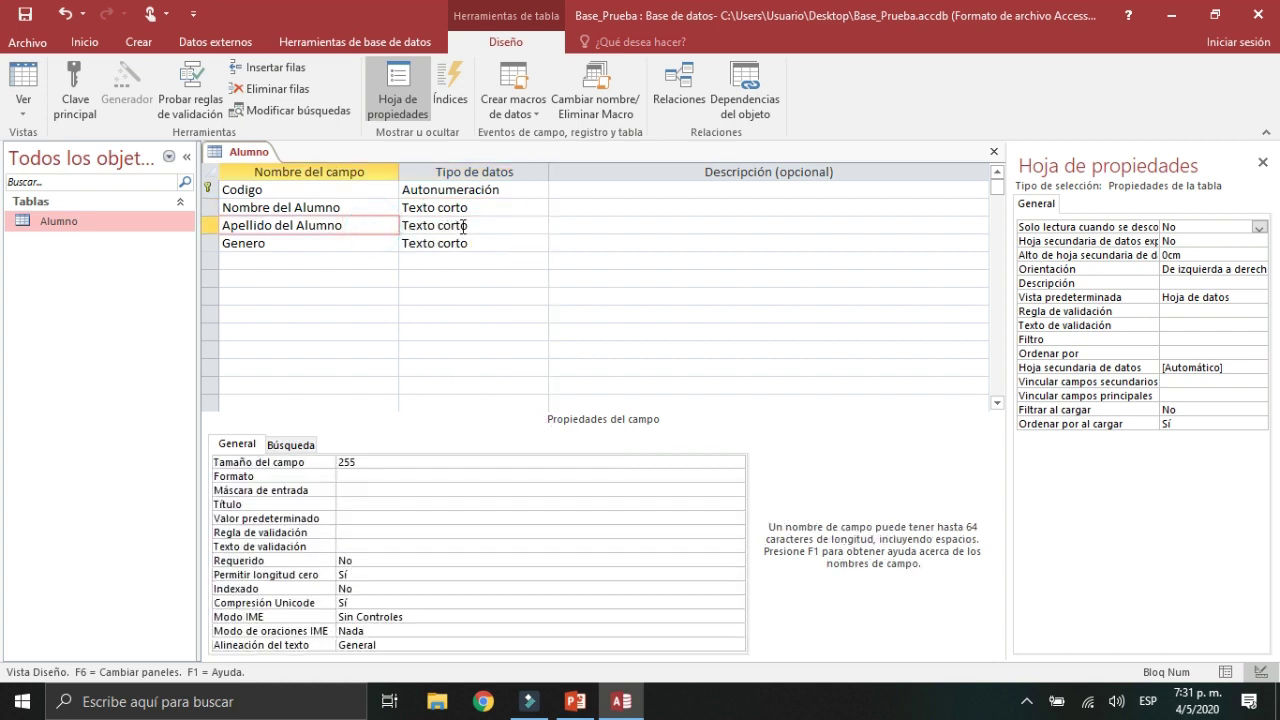
Rename the Genero field as Edad and set its data type to Número
{"action": "left_click", "coordinate": [347, 242]}
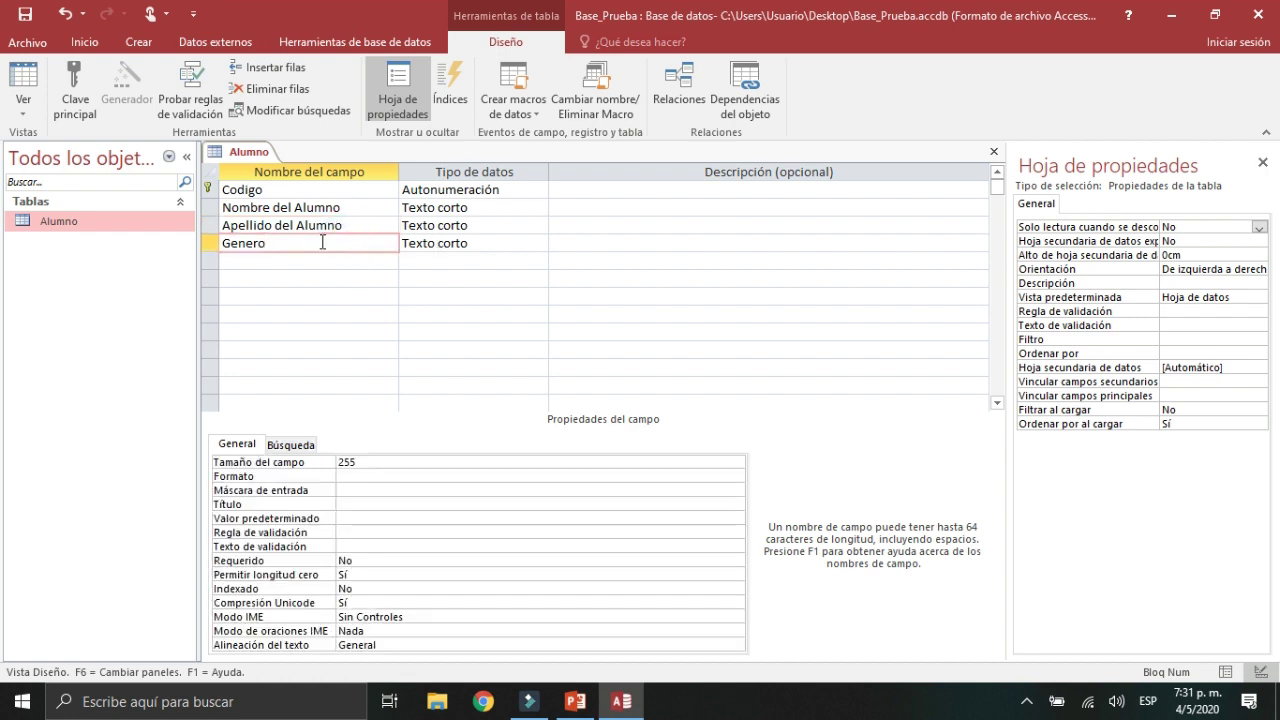
{"action": "left_click_drag", "start_coordinate": [322, 242], "coordinate": [216, 242]}
{"action": "type", "text": "Edad"}
{"action": "left_click", "coordinate": [459, 244]}
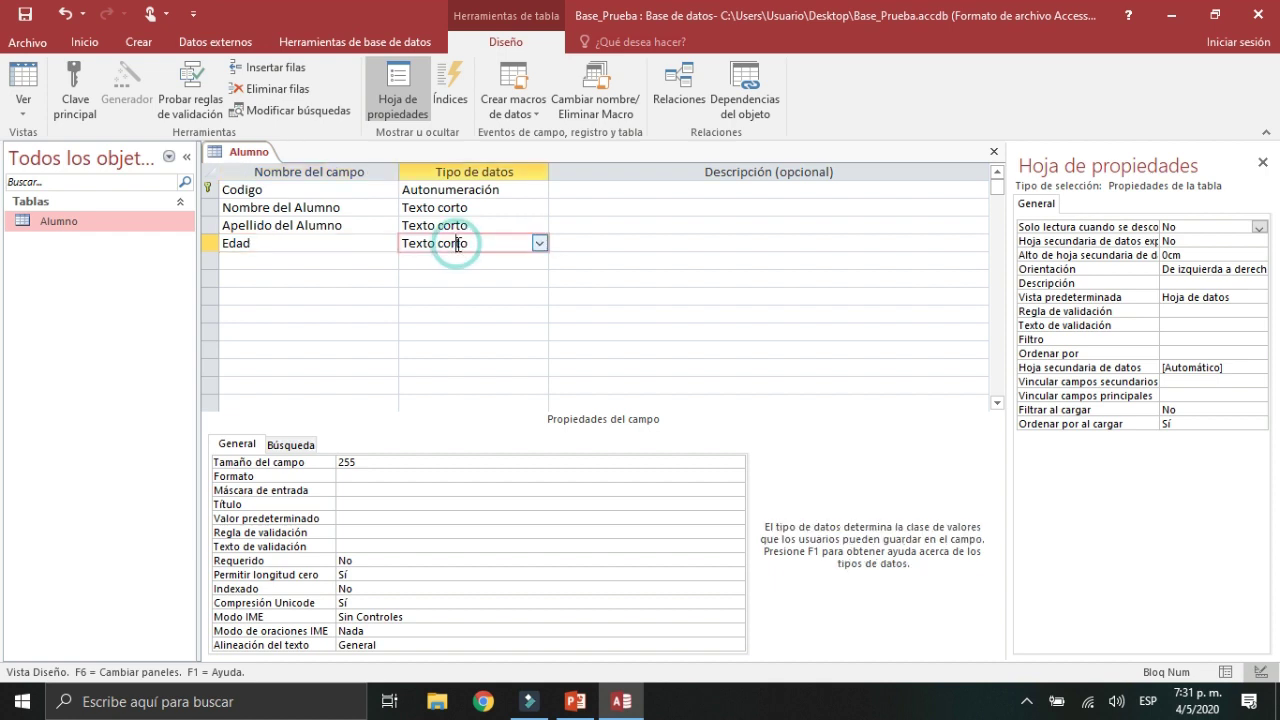
{"action": "left_click", "coordinate": [539, 244]}
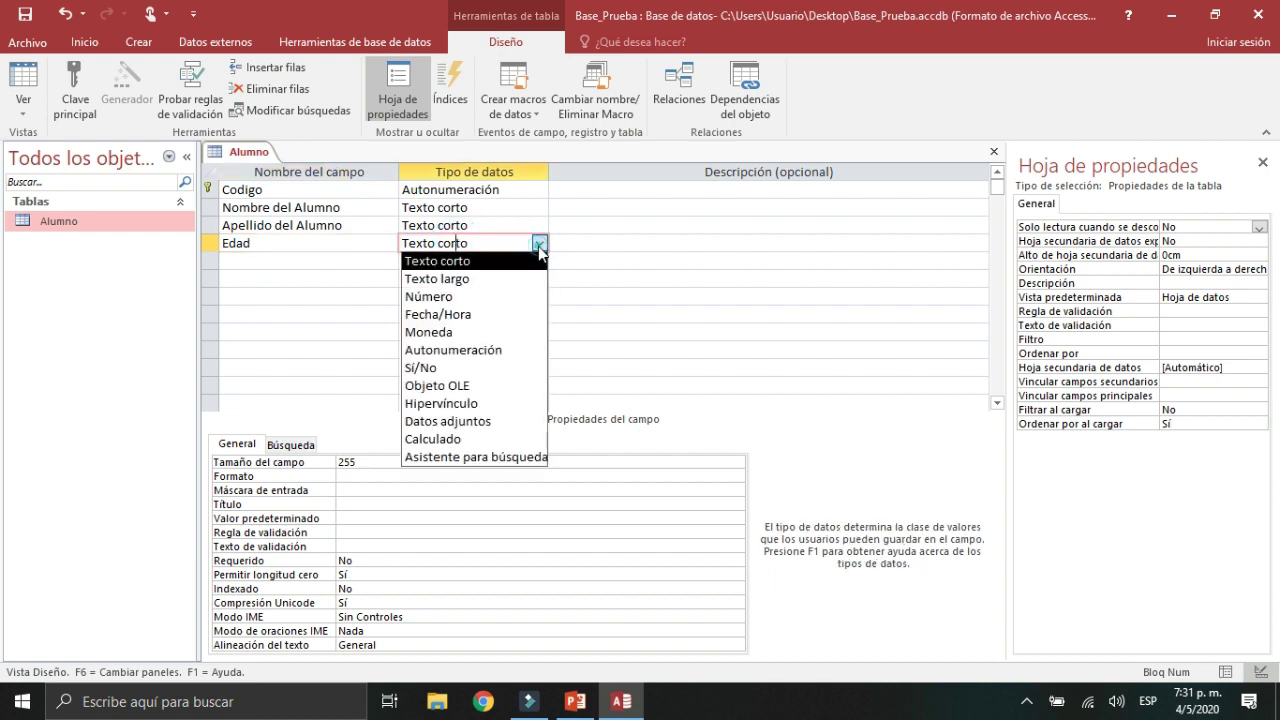
{"action": "left_click", "coordinate": [507, 294]}
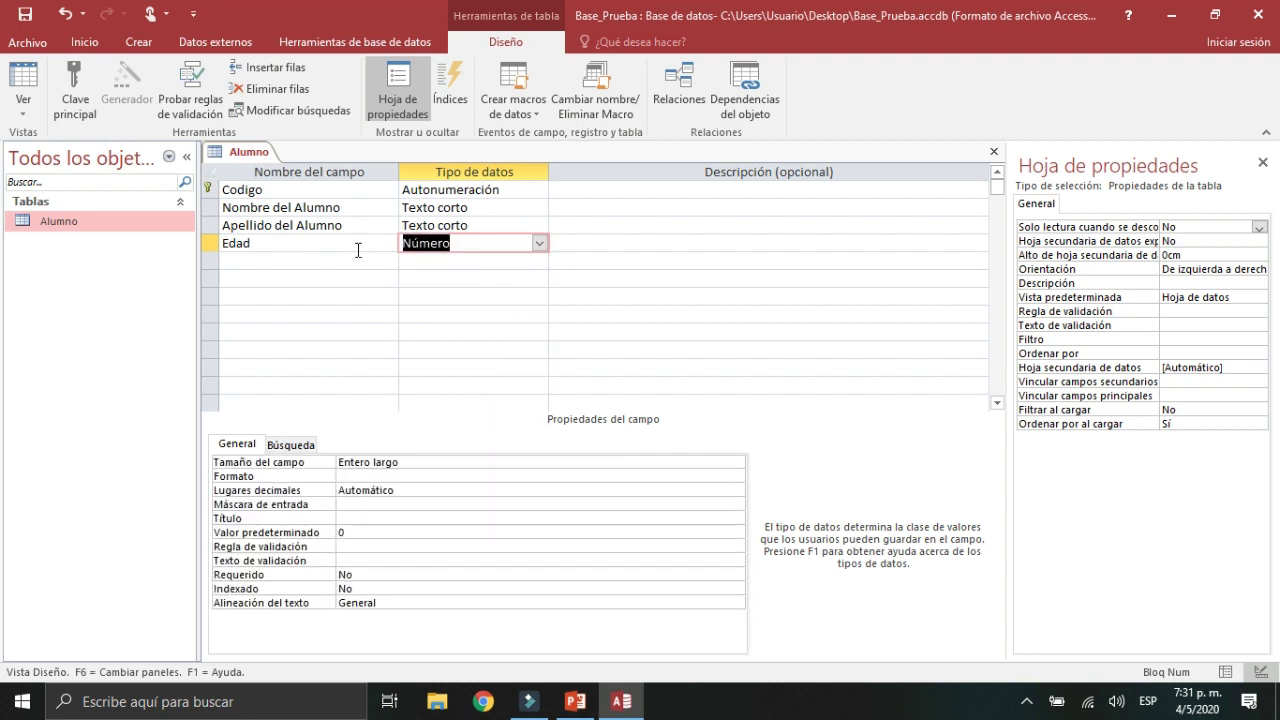
Close the Alumno table, saving its design changes and accepting the possible data loss from the type conversion
{"action": "left_click", "coordinate": [995, 151]}
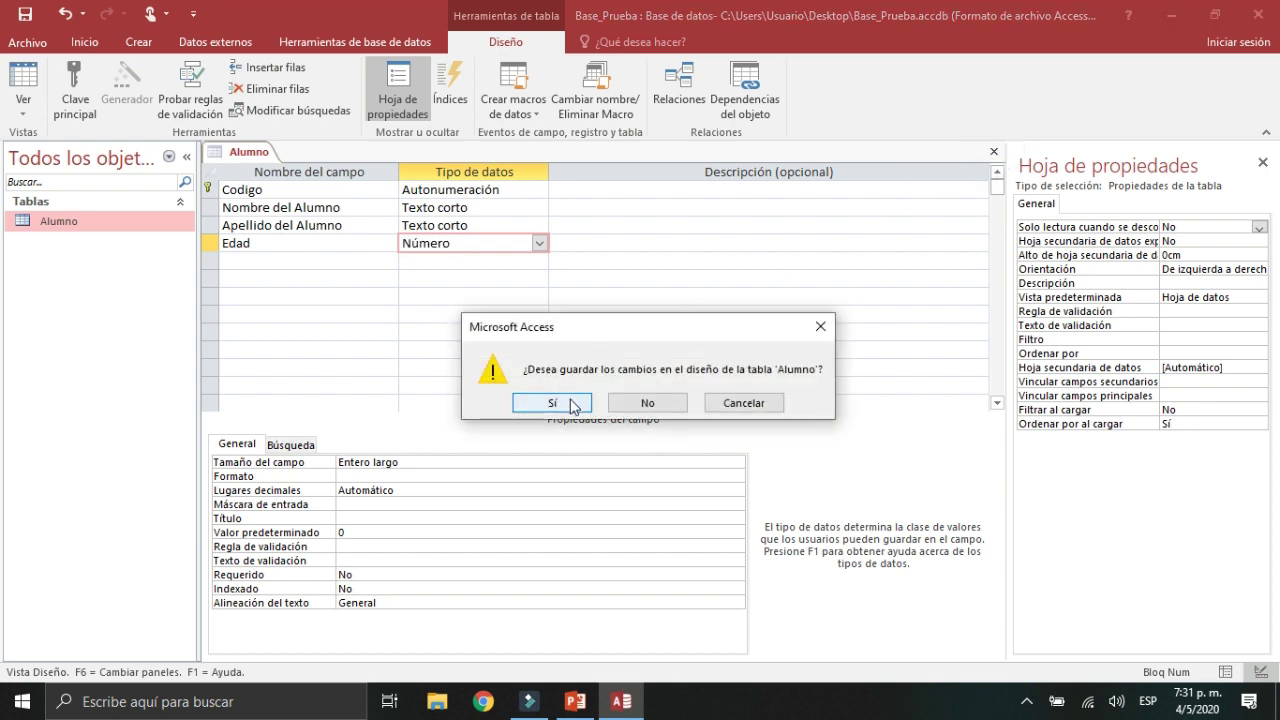
{"action": "left_click", "coordinate": [552, 403]}
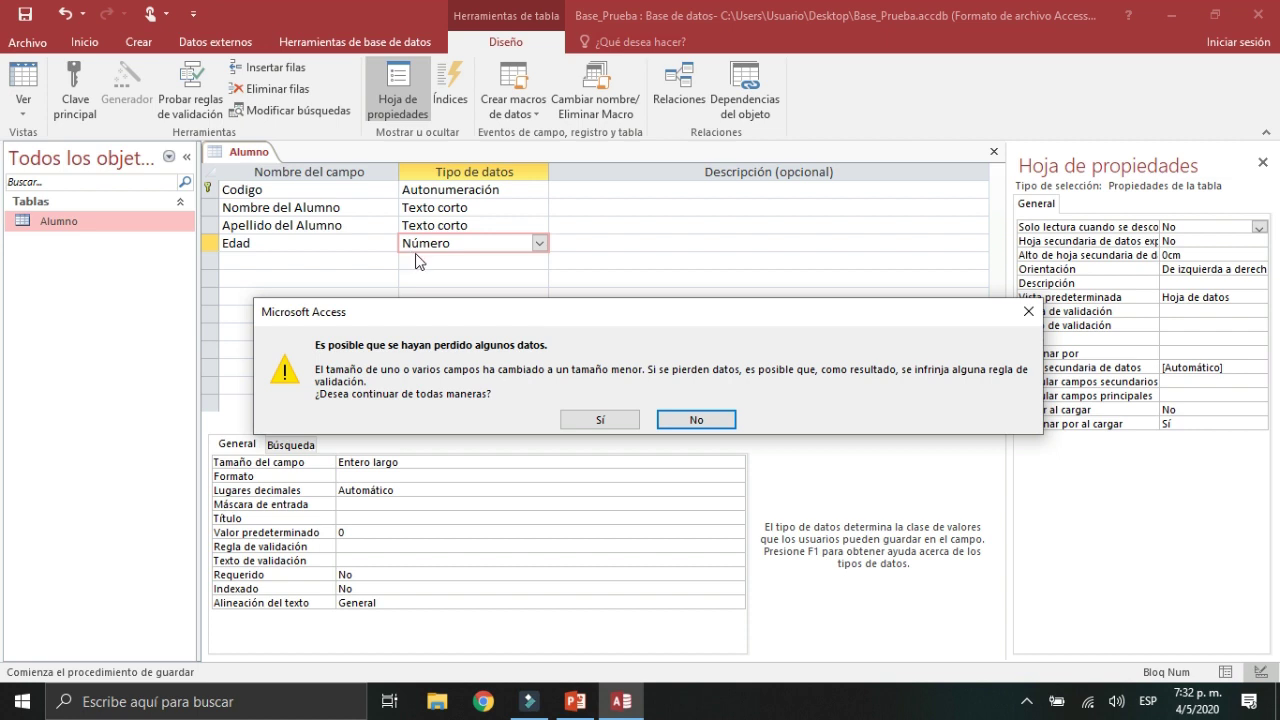
{"action": "left_click", "coordinate": [603, 421]}
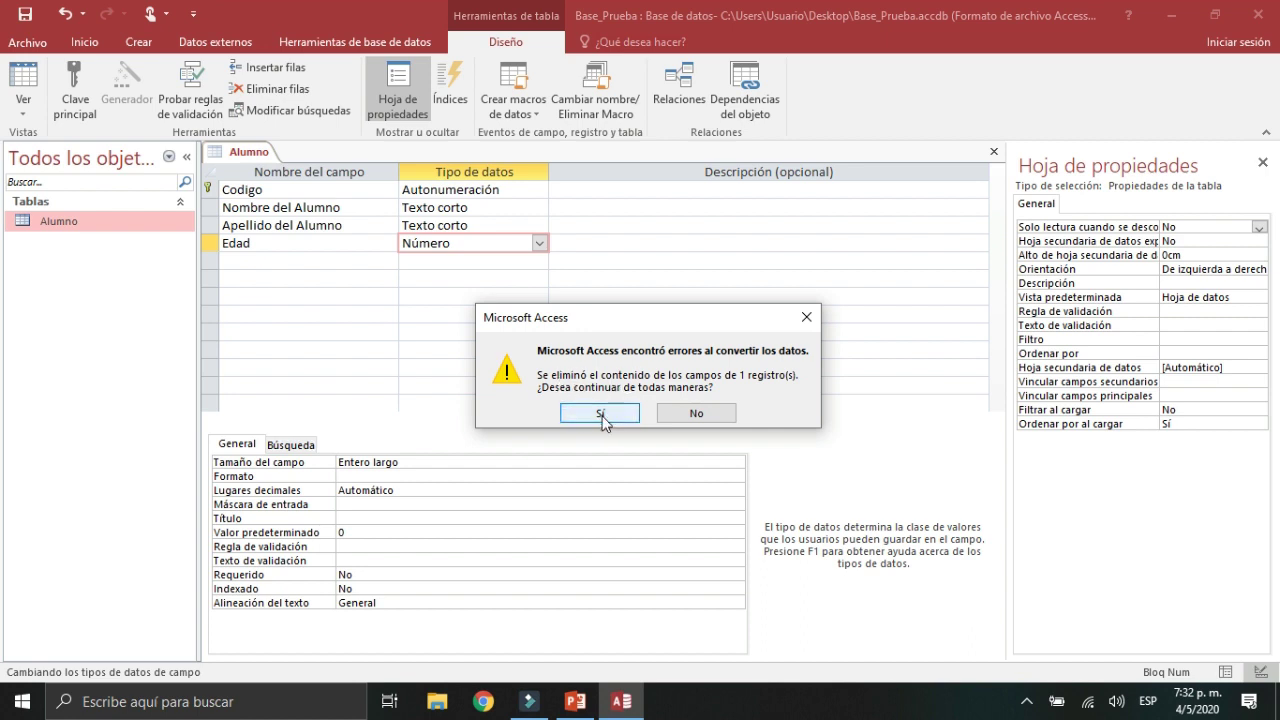
{"action": "left_click", "coordinate": [610, 413]}
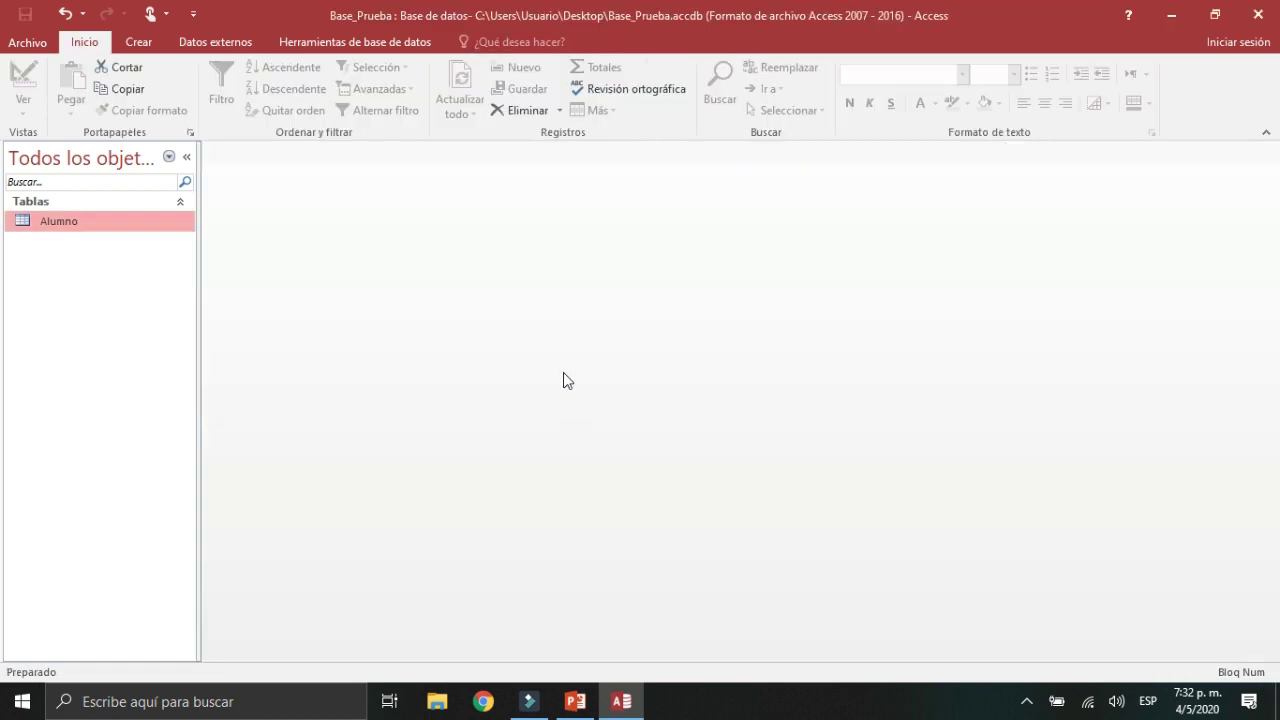
Open the Alumno table in Design view to check its fields and close it again
{"action": "right_click", "coordinate": [73, 224]}
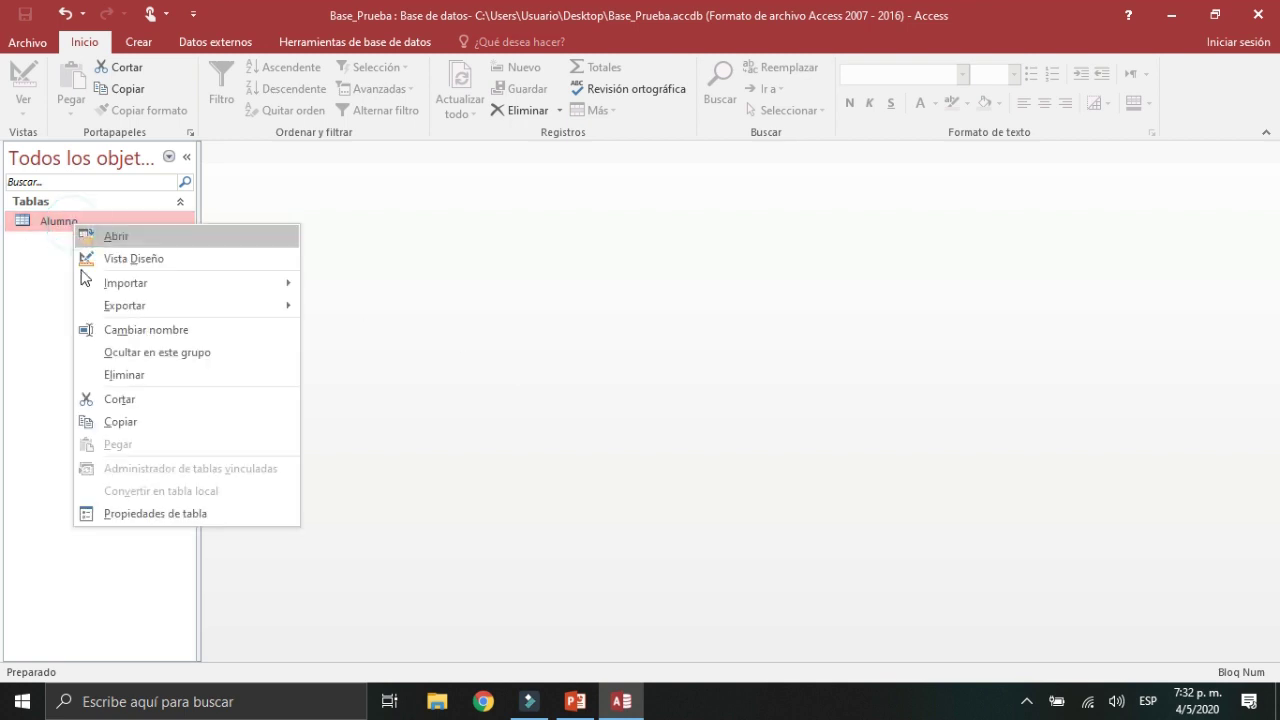
{"action": "left_click", "coordinate": [35, 298]}
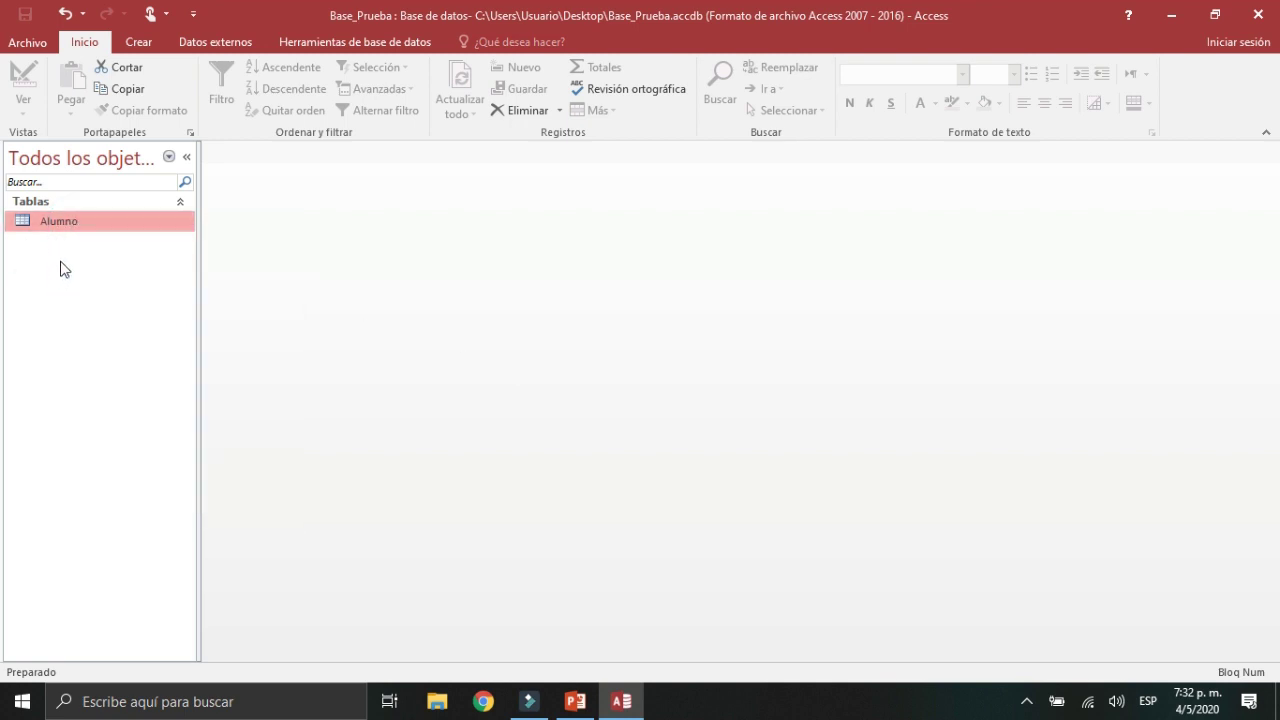
{"action": "right_click", "coordinate": [70, 232]}
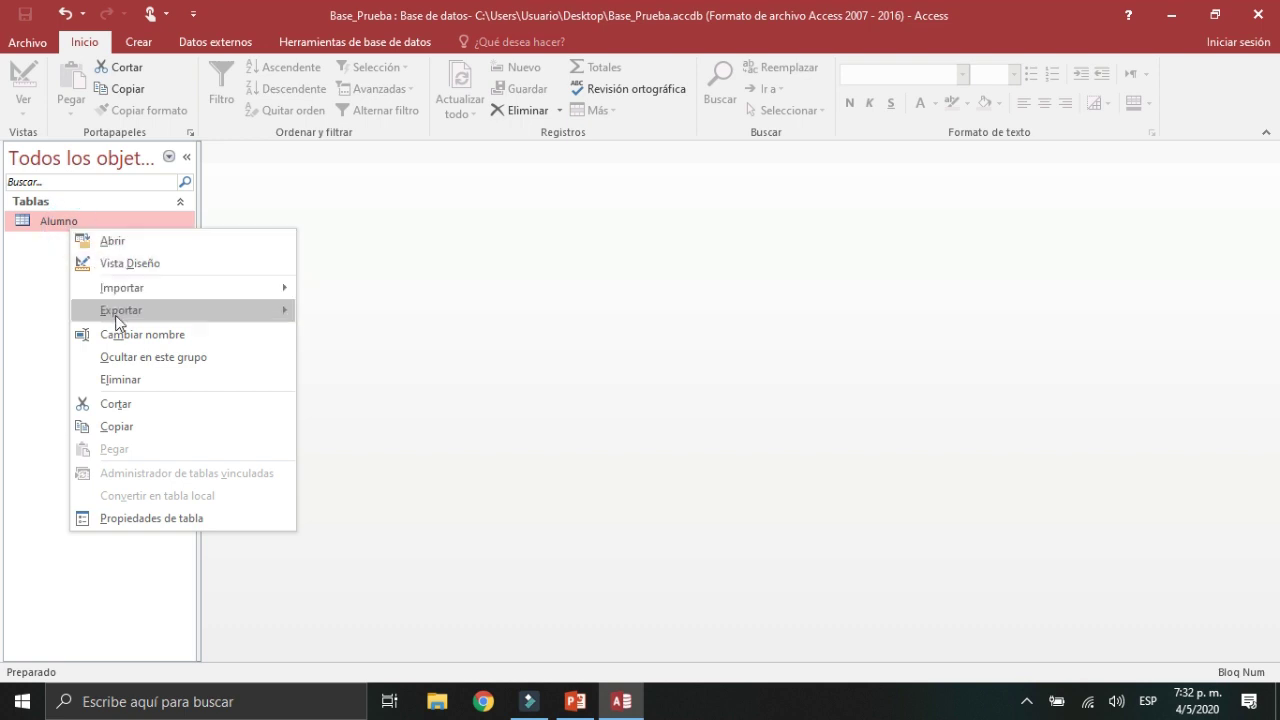
{"action": "left_click", "coordinate": [129, 265]}
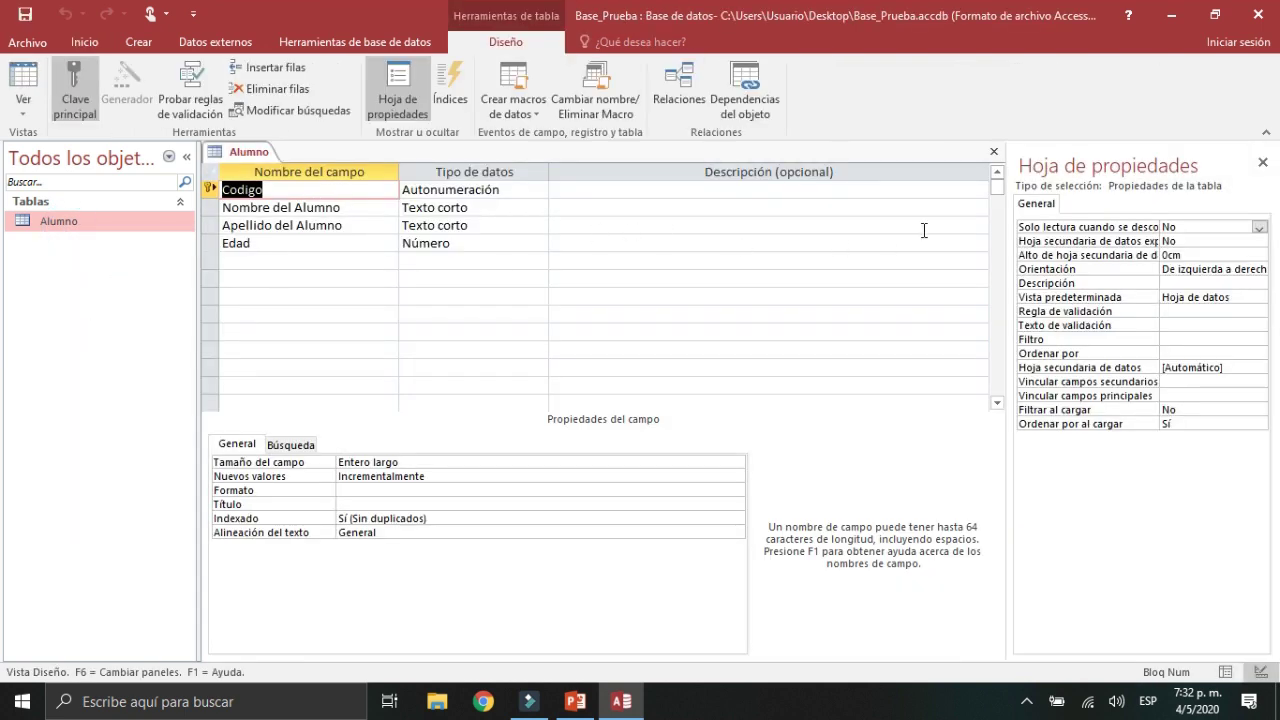
{"action": "left_click", "coordinate": [995, 157]}
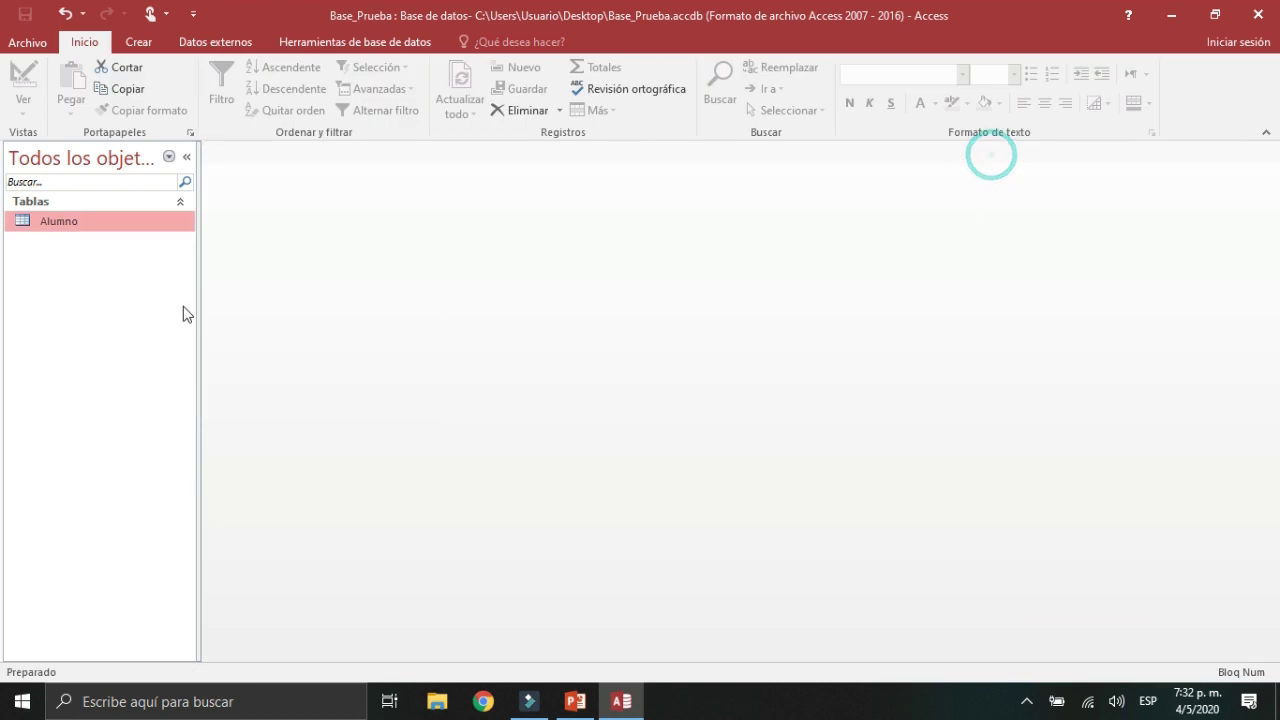
Open the Alumno table in Datasheet view and fit the Nombre del Alumno, Apellido del Alumno and Edad columns to their headings
{"action": "right_click", "coordinate": [68, 224]}
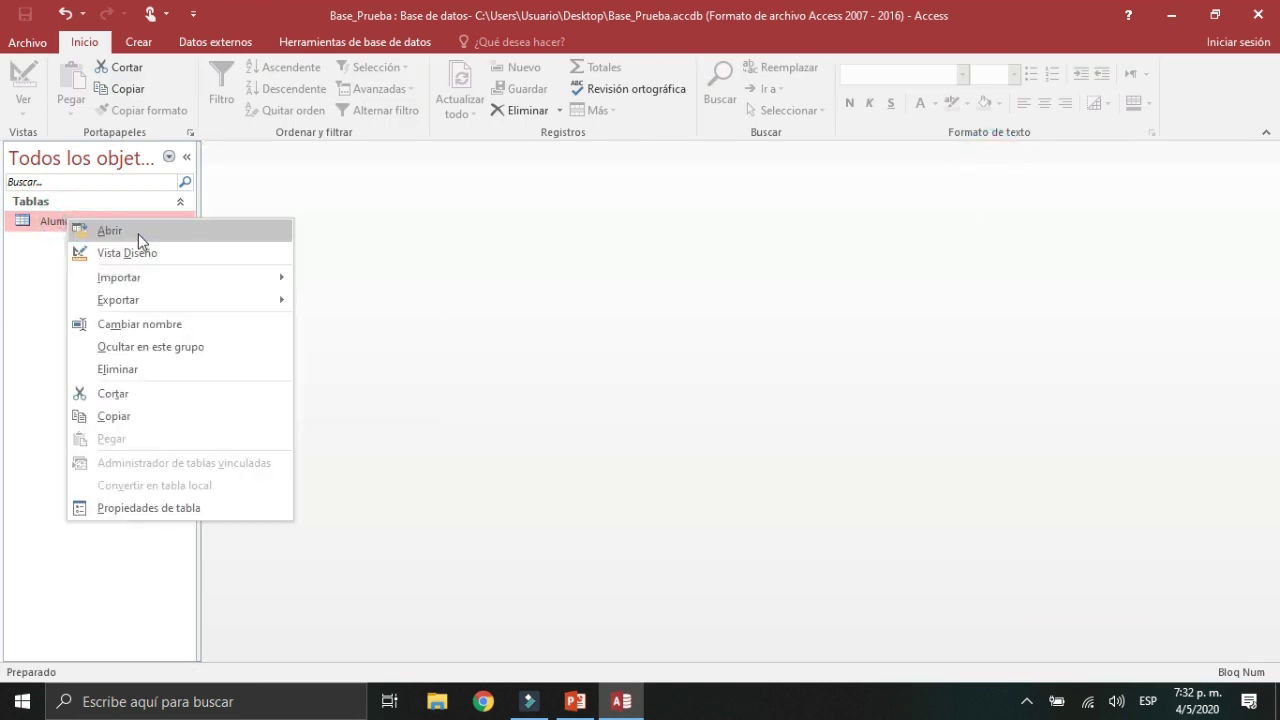
{"action": "left_click", "coordinate": [138, 231]}
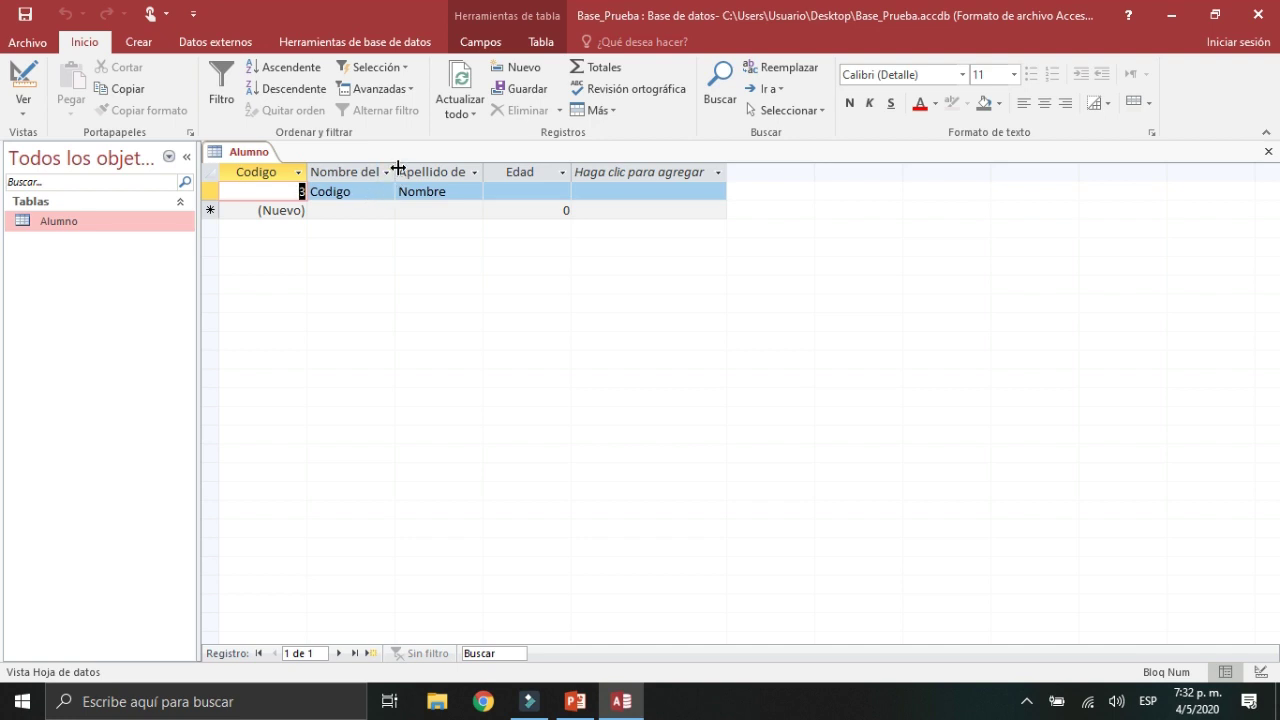
{"action": "double_click", "coordinate": [395, 175]}
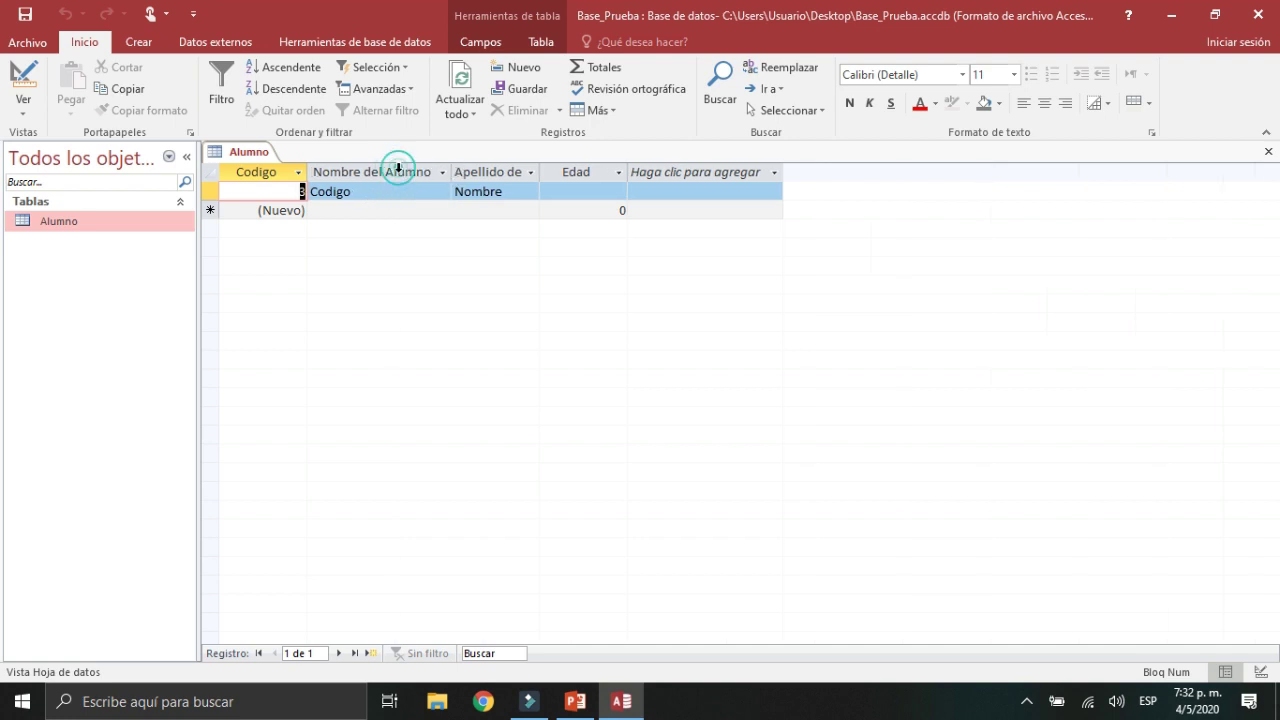
{"action": "double_click", "coordinate": [540, 171]}
{"action": "double_click", "coordinate": [684, 174]}
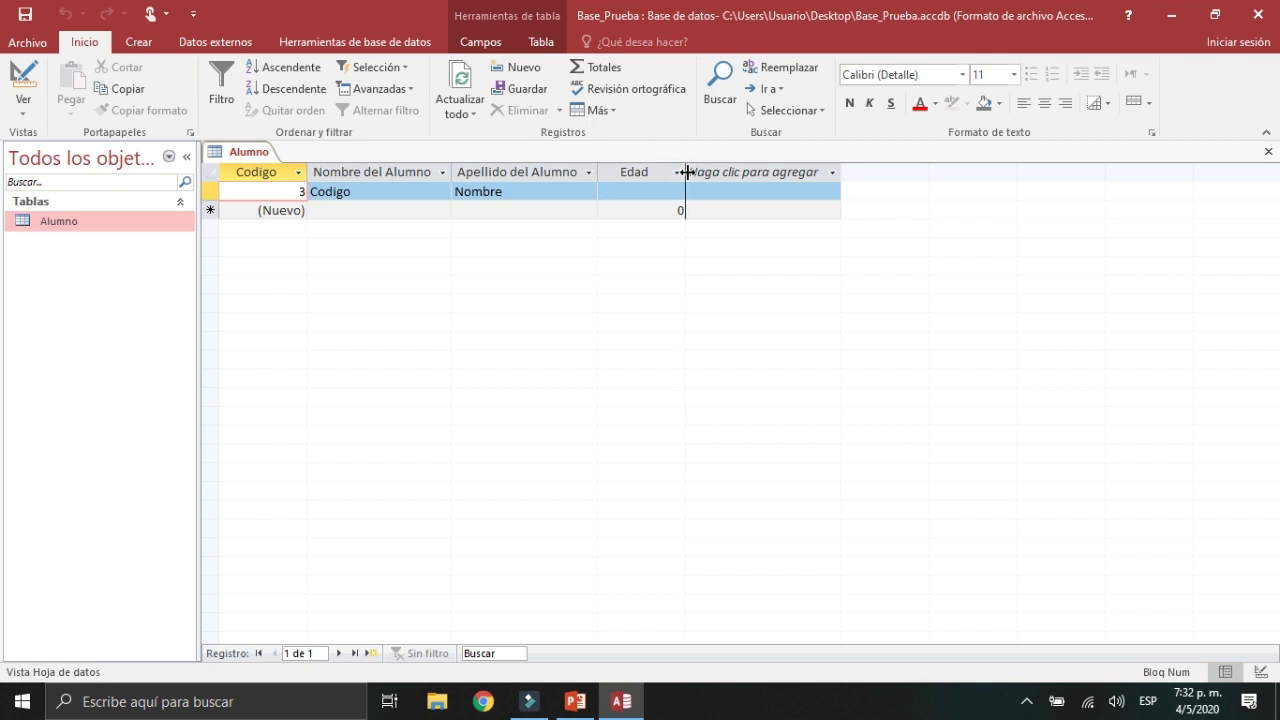
{"action": "left_click", "coordinate": [677, 175]}
Fill the first Alumno record with the student's first name, last name and an Edad of 25
{"action": "left_click", "coordinate": [537, 207]}
{"action": "left_click", "coordinate": [423, 191]}
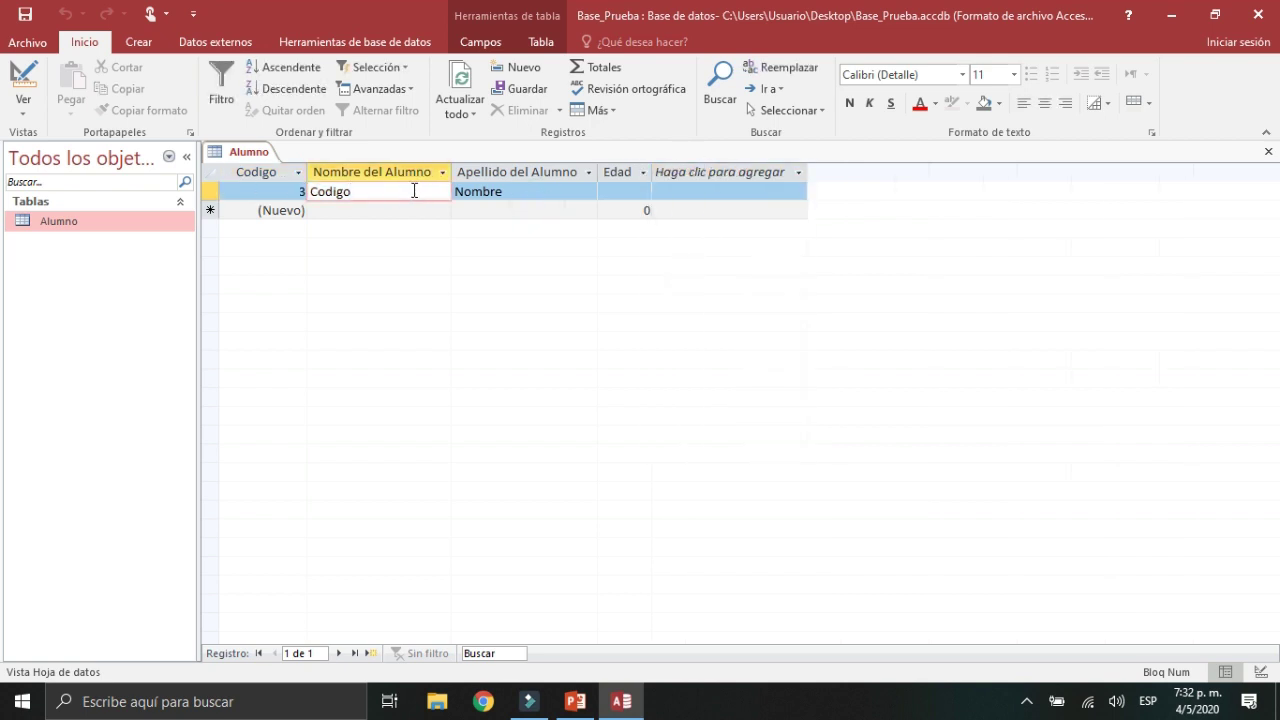
{"action": "double_click", "coordinate": [384, 191]}
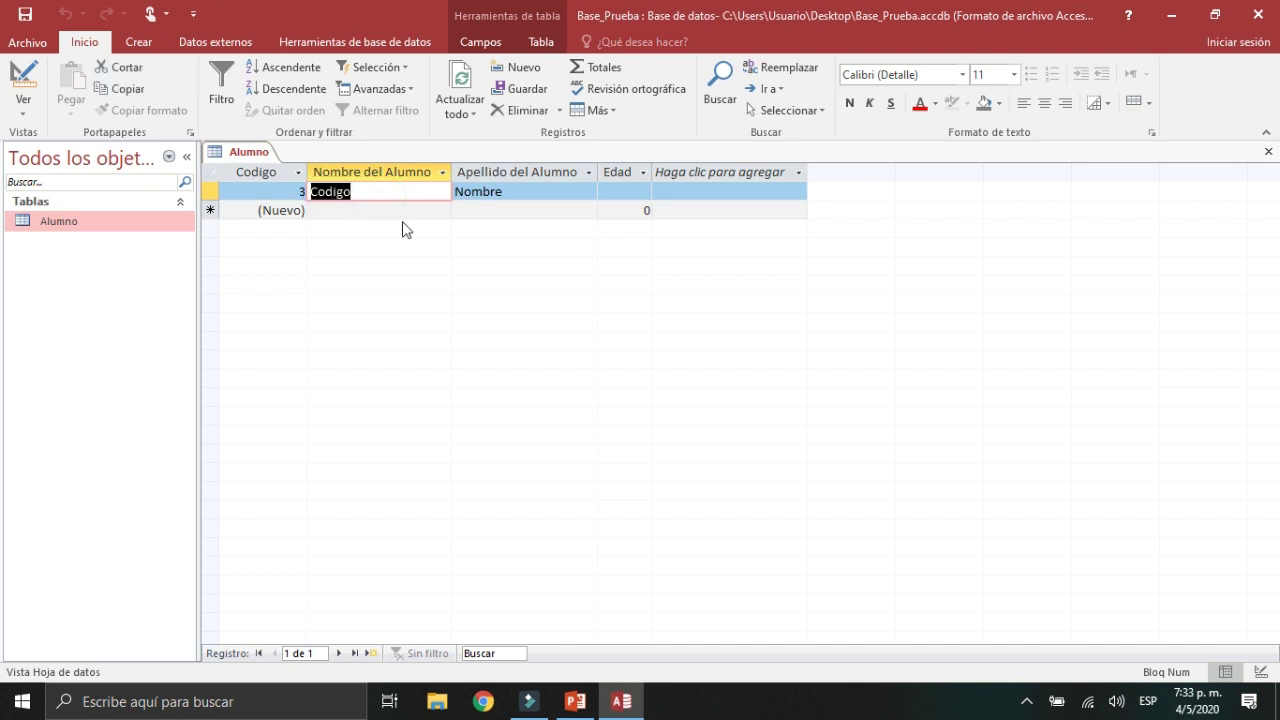
{"action": "type", "text": "Maria"}
{"action": "key", "text": "Tab"}
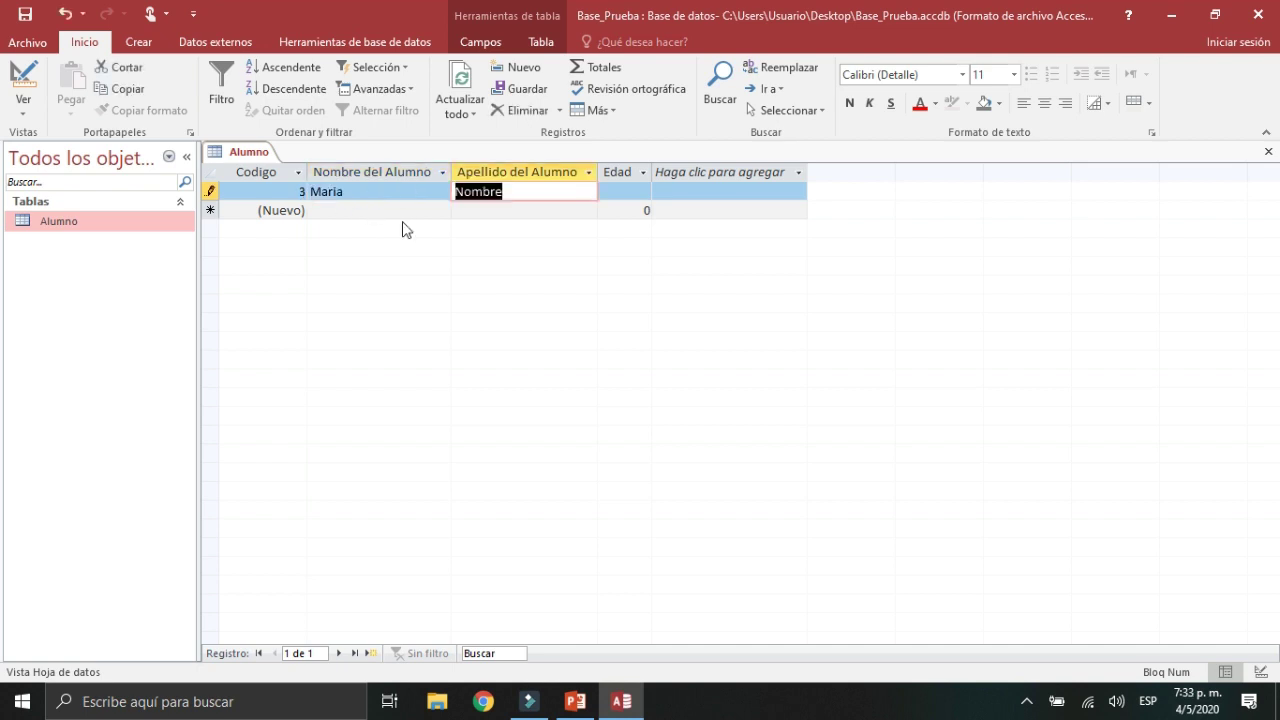
{"action": "type", "text": "Manz"}
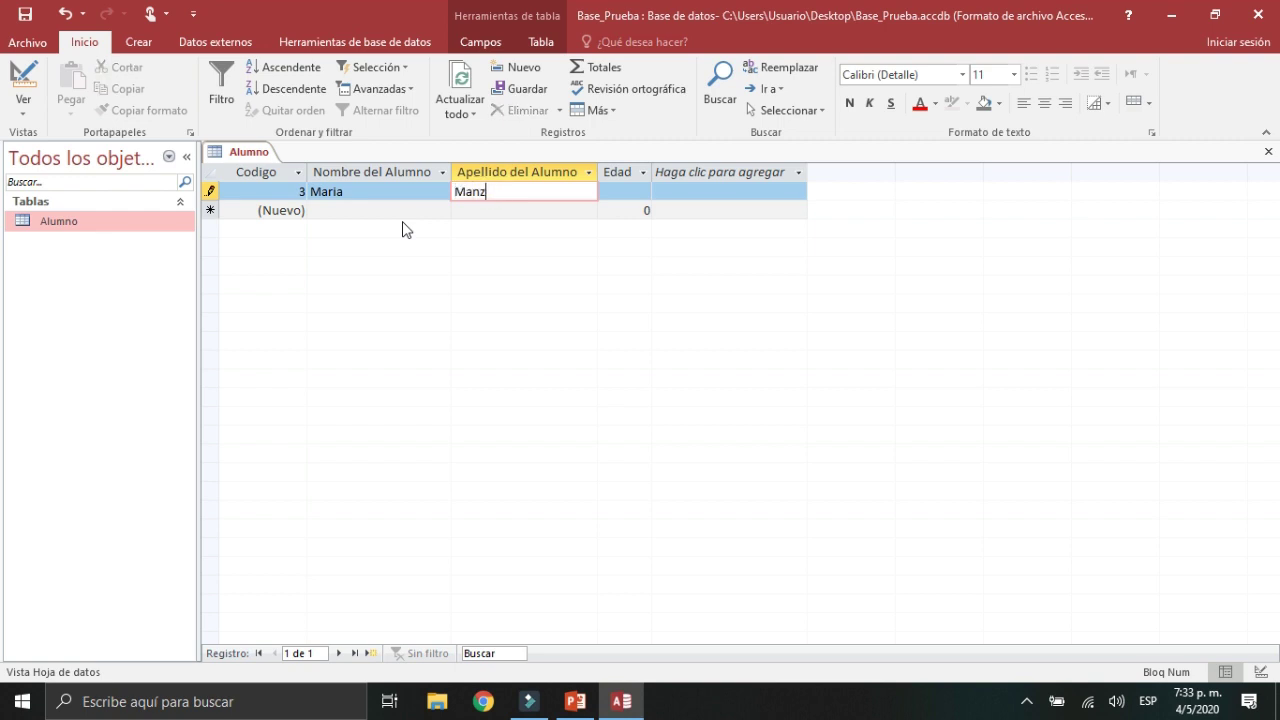
{"action": "type", "text": "ano"}
{"action": "key", "text": "Tab"}
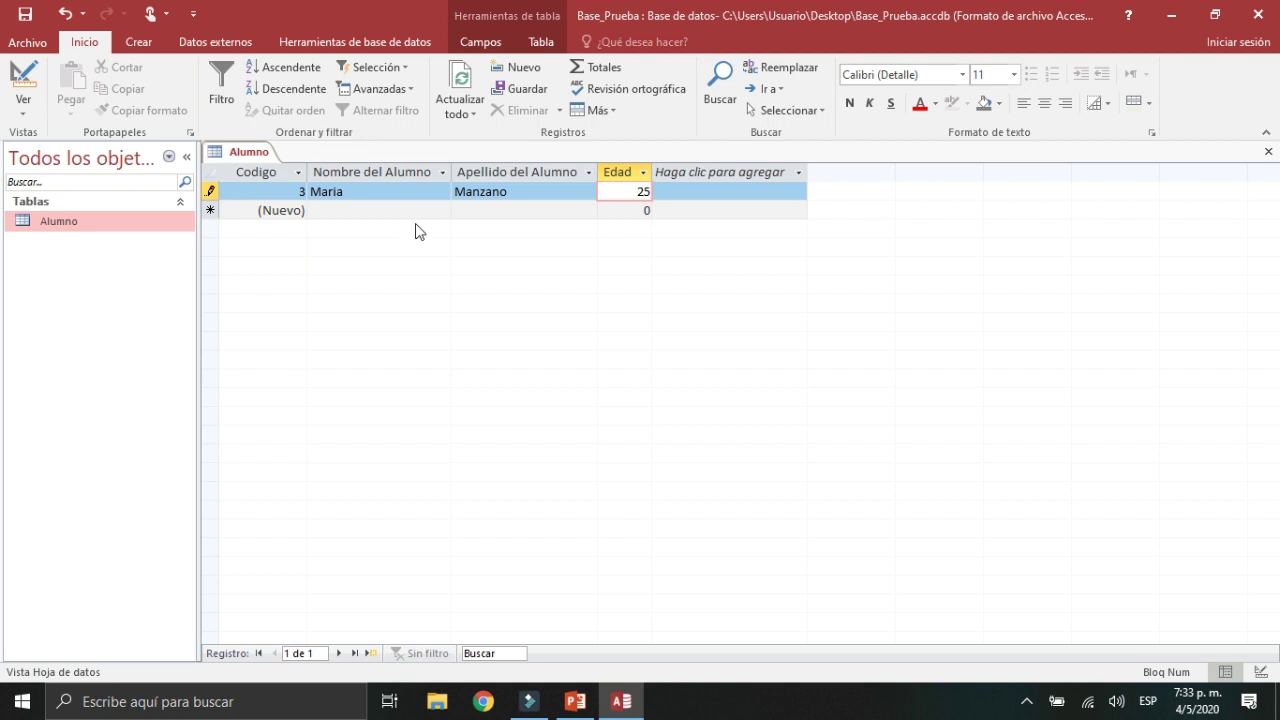
{"action": "left_click", "coordinate": [424, 211]}
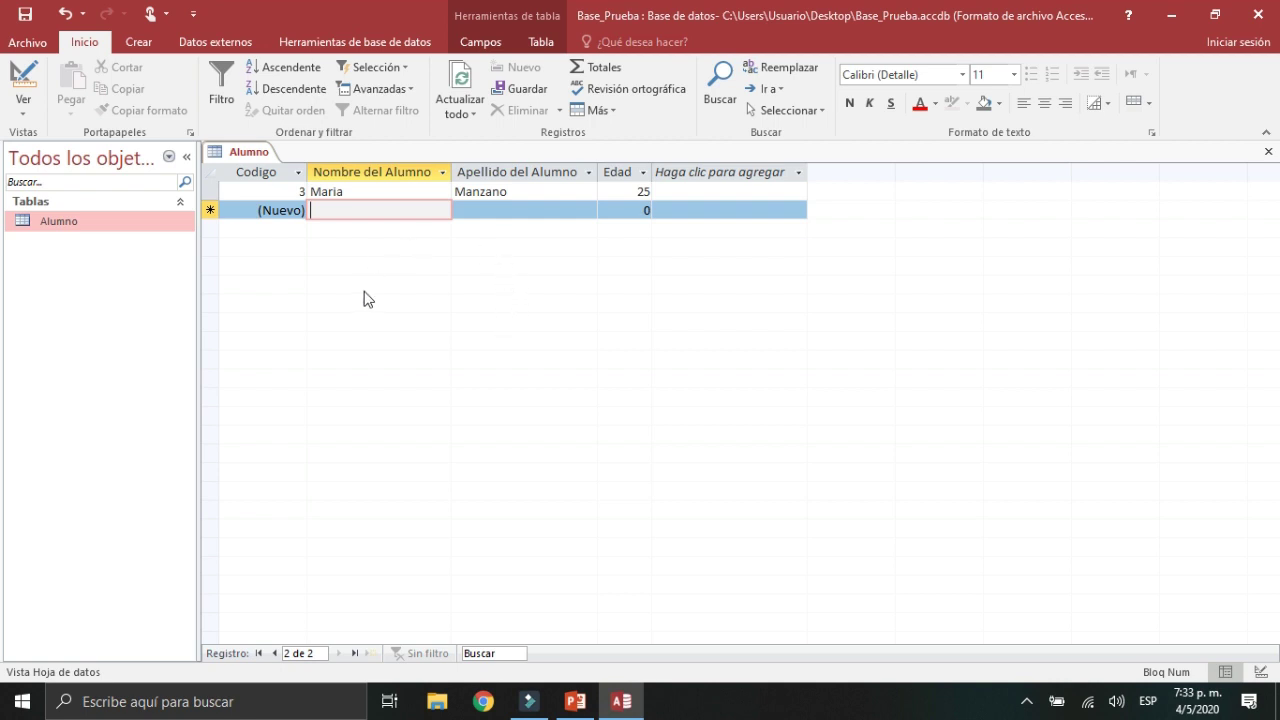
Switch the Alumno table back and forth between Design view and Datasheet view
{"action": "left_click", "coordinate": [1261, 676]}
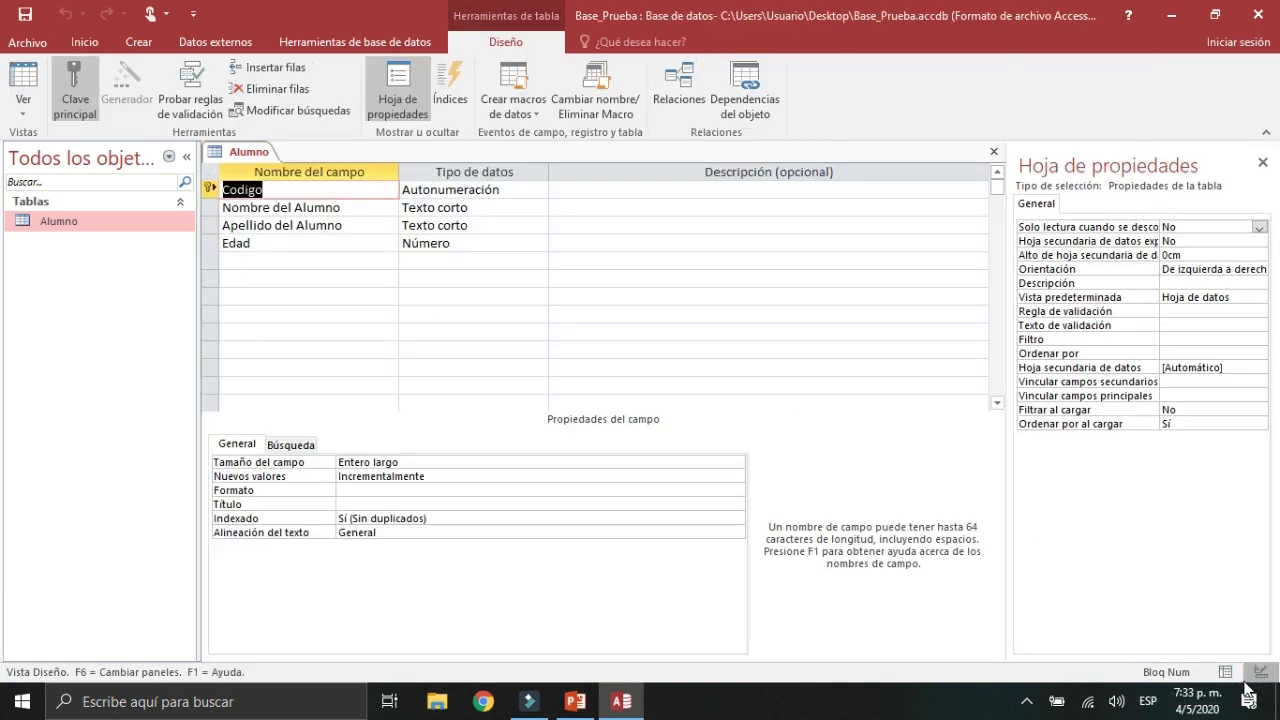
{"action": "left_click", "coordinate": [1226, 674]}
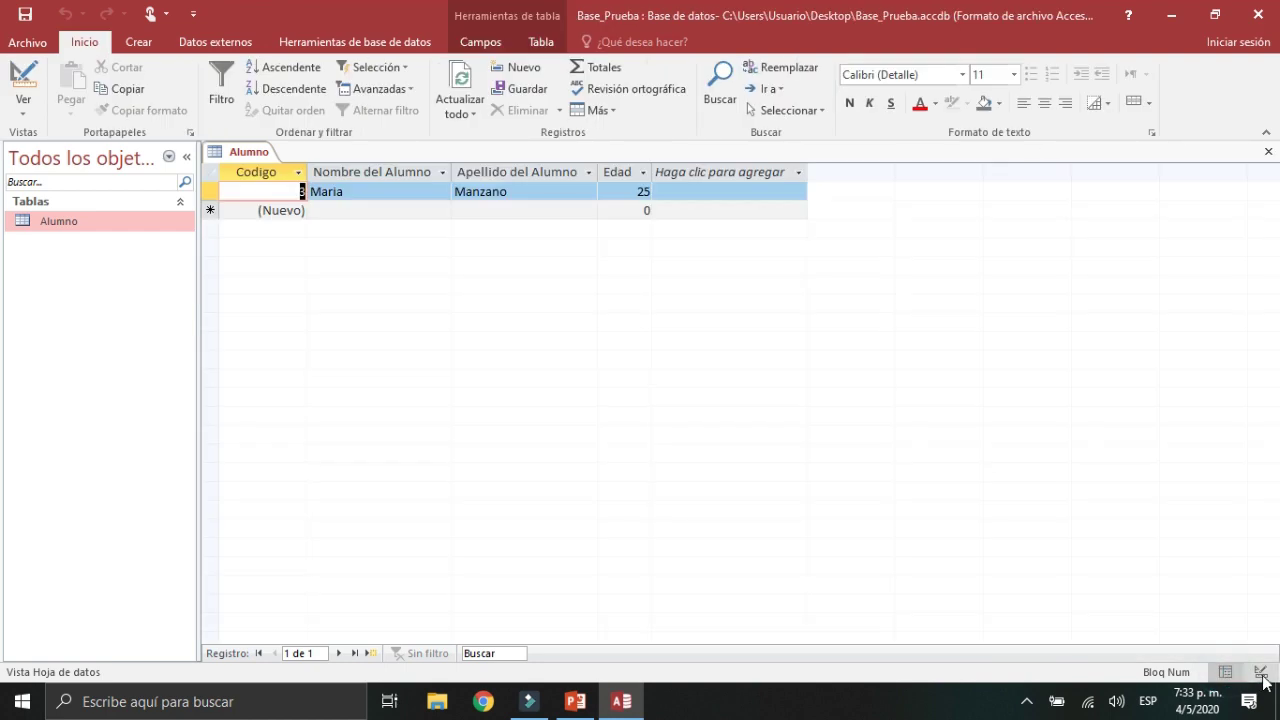
{"action": "left_click", "coordinate": [1260, 674]}
{"action": "left_click", "coordinate": [1260, 675]}
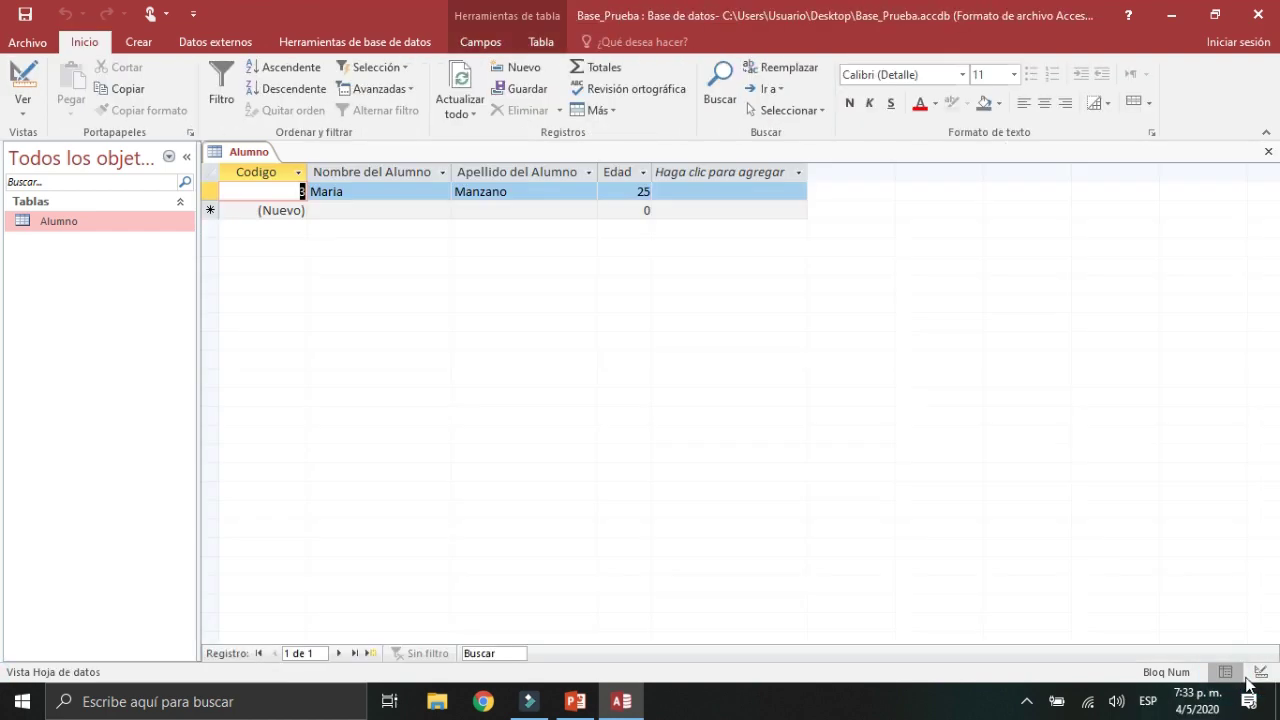
Return the Alumno table to Design view and close it, saving the changes
{"action": "left_click", "coordinate": [1260, 676]}
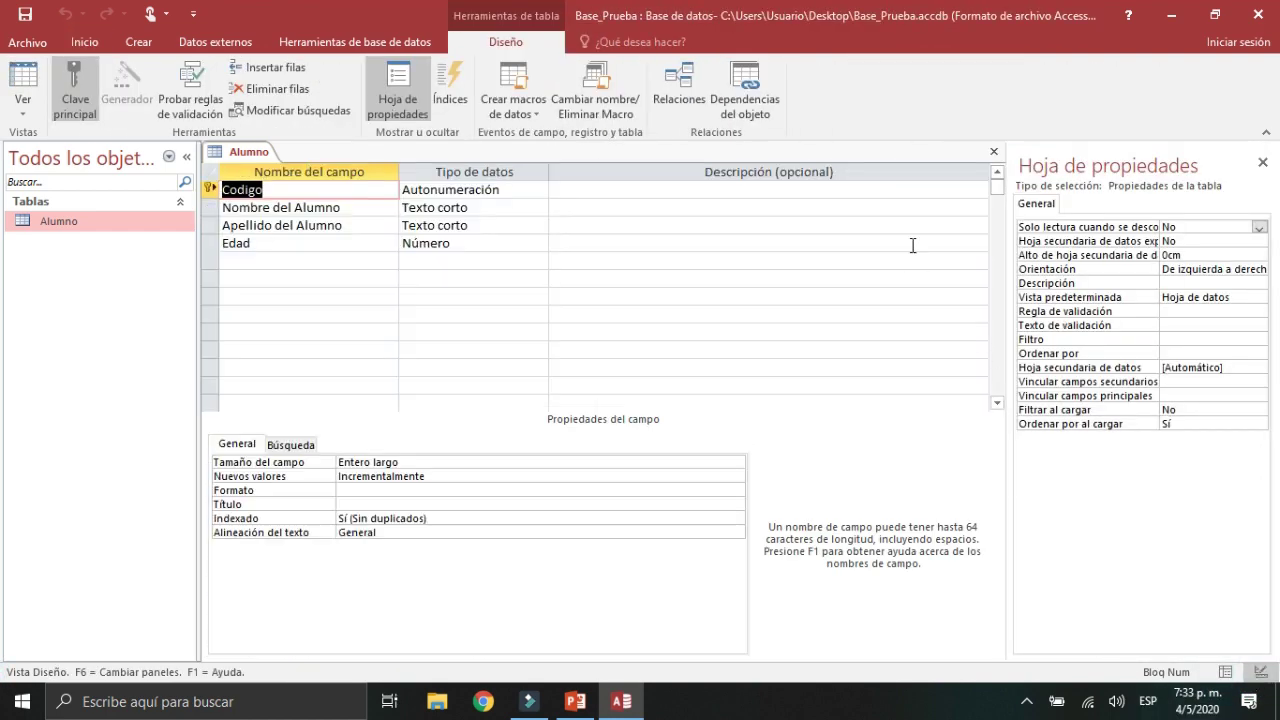
{"action": "left_click", "coordinate": [994, 152]}
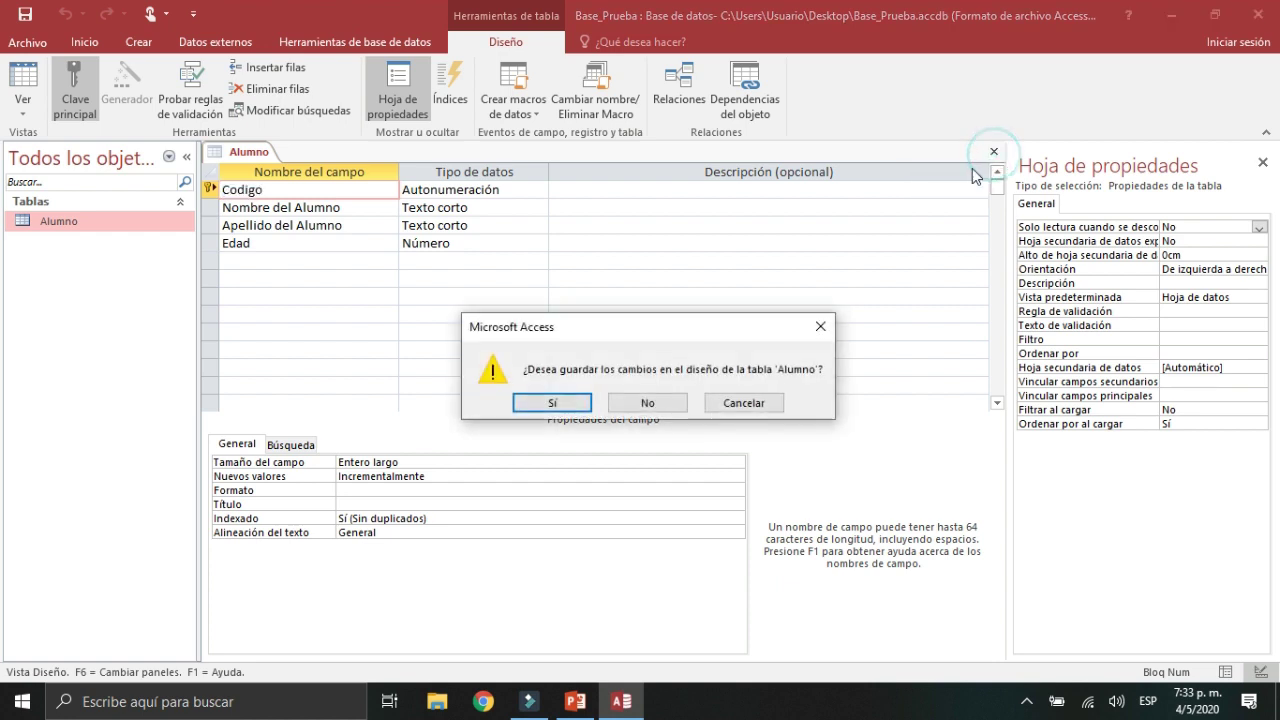
{"action": "left_click", "coordinate": [552, 403]}
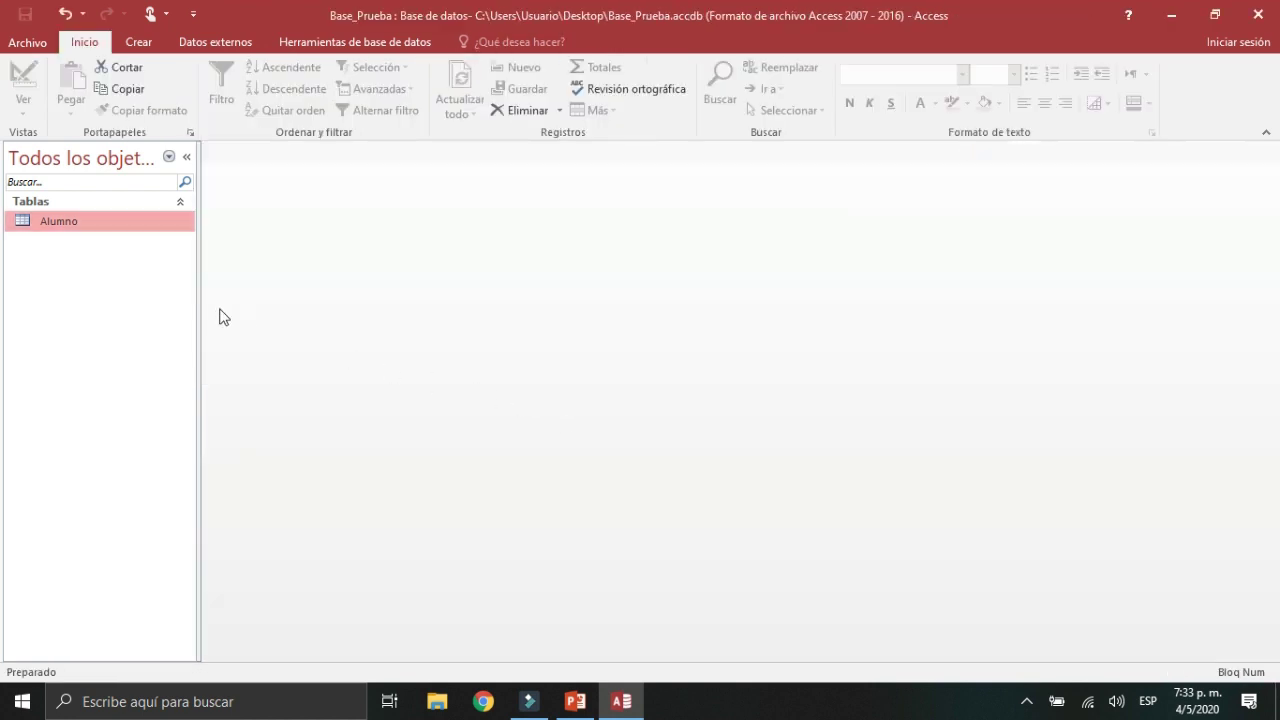
Open the Alumno table in Design view to examine its fields and data types, and close it
{"action": "left_click", "coordinate": [126, 294]}
{"action": "right_click", "coordinate": [91, 223]}
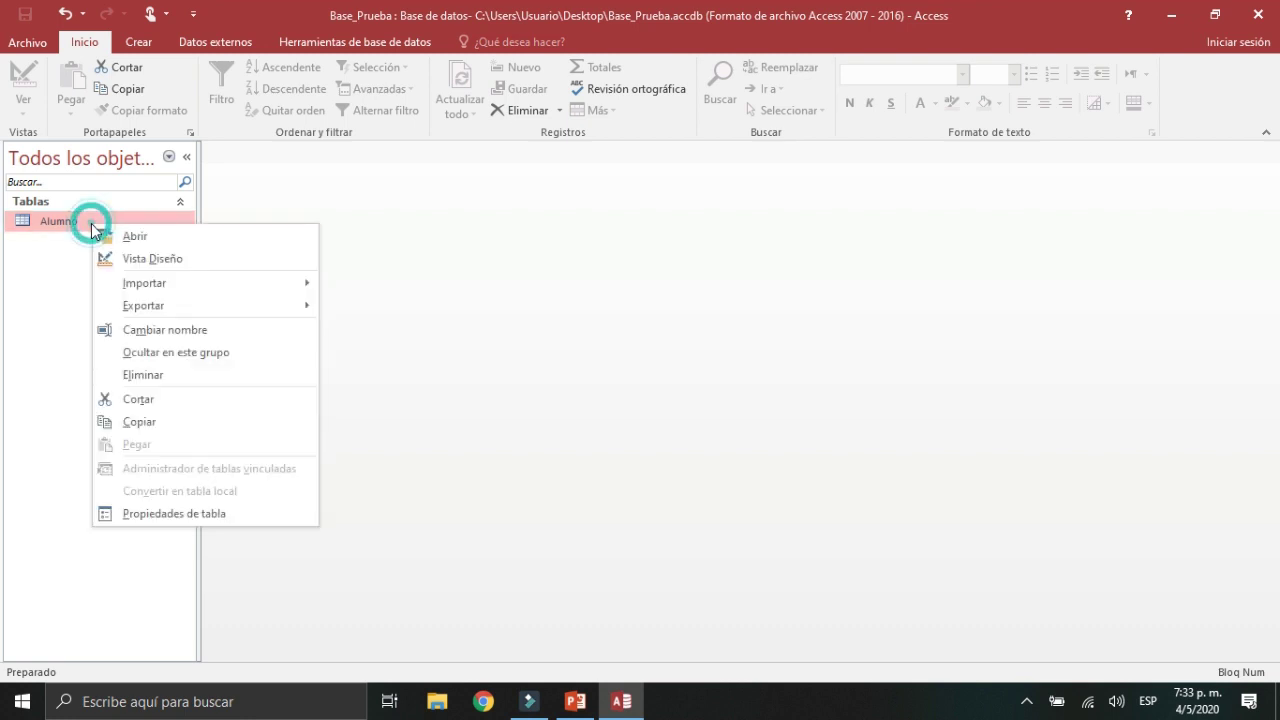
{"action": "left_click", "coordinate": [160, 259]}
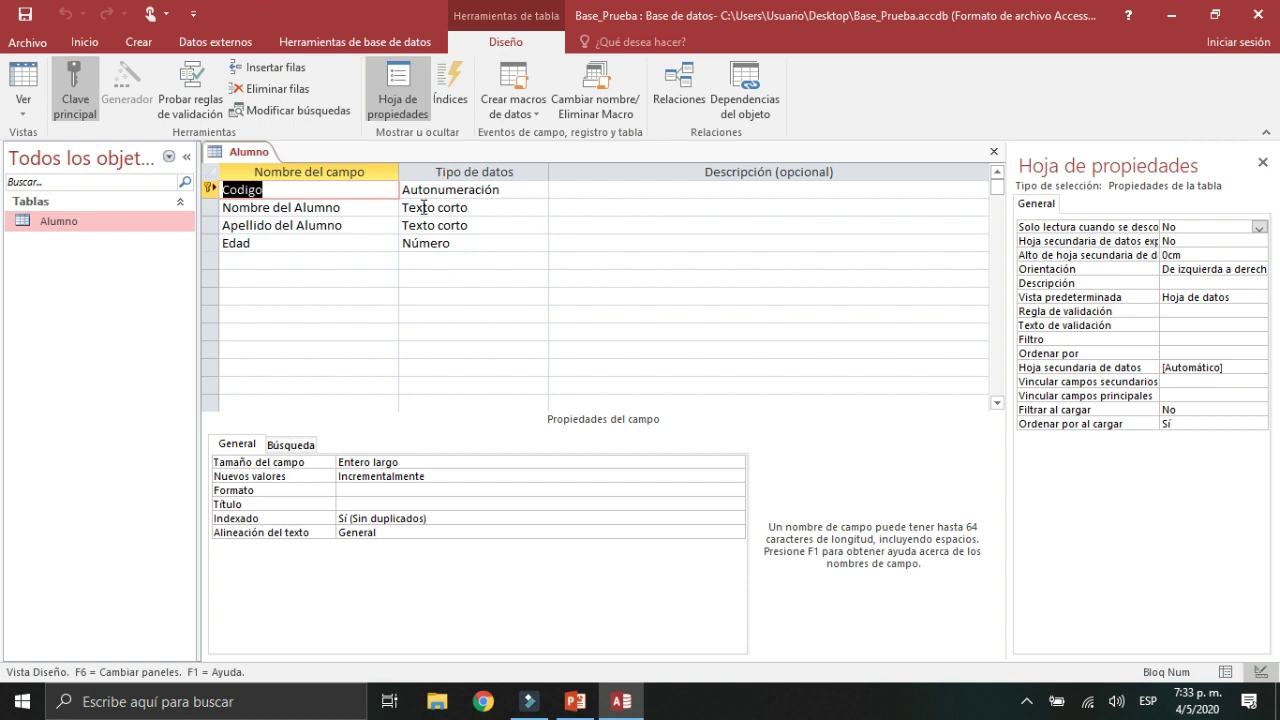
{"action": "left_click", "coordinate": [994, 151]}
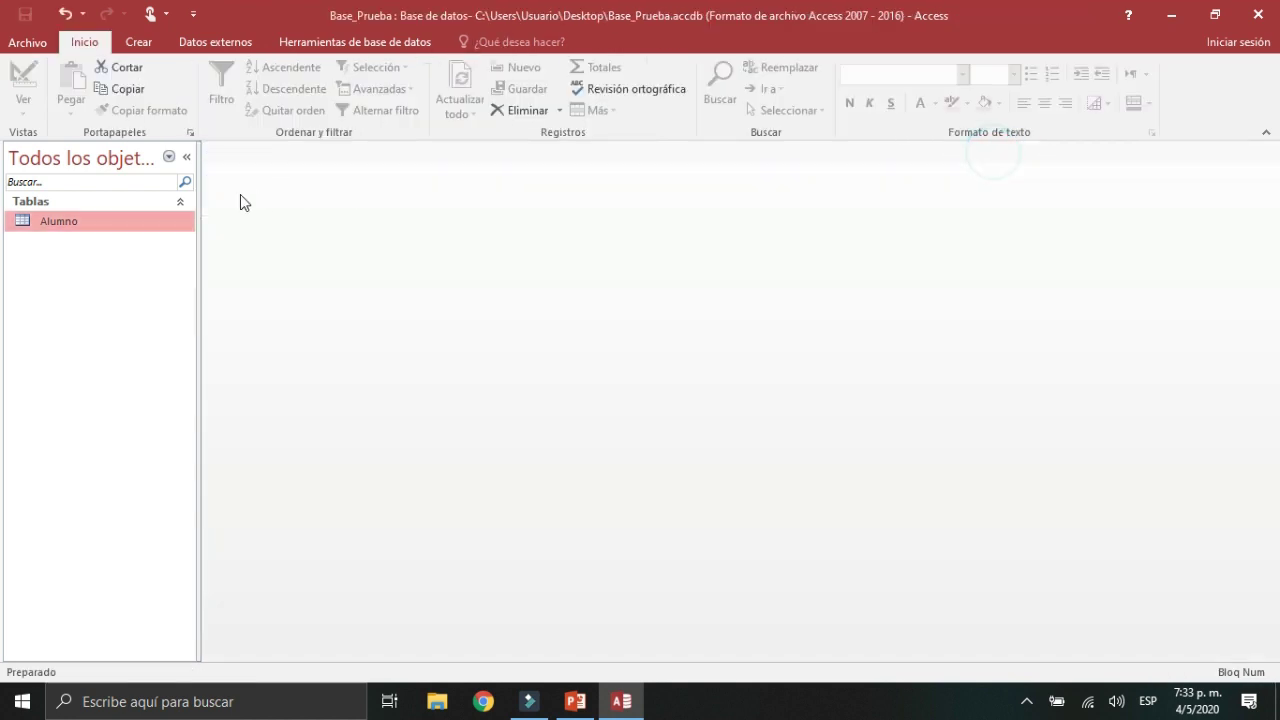
Add a second record to the Alumno table with the student's first name, last name and an Edad of 23, and close the table
{"action": "right_click", "coordinate": [82, 228]}
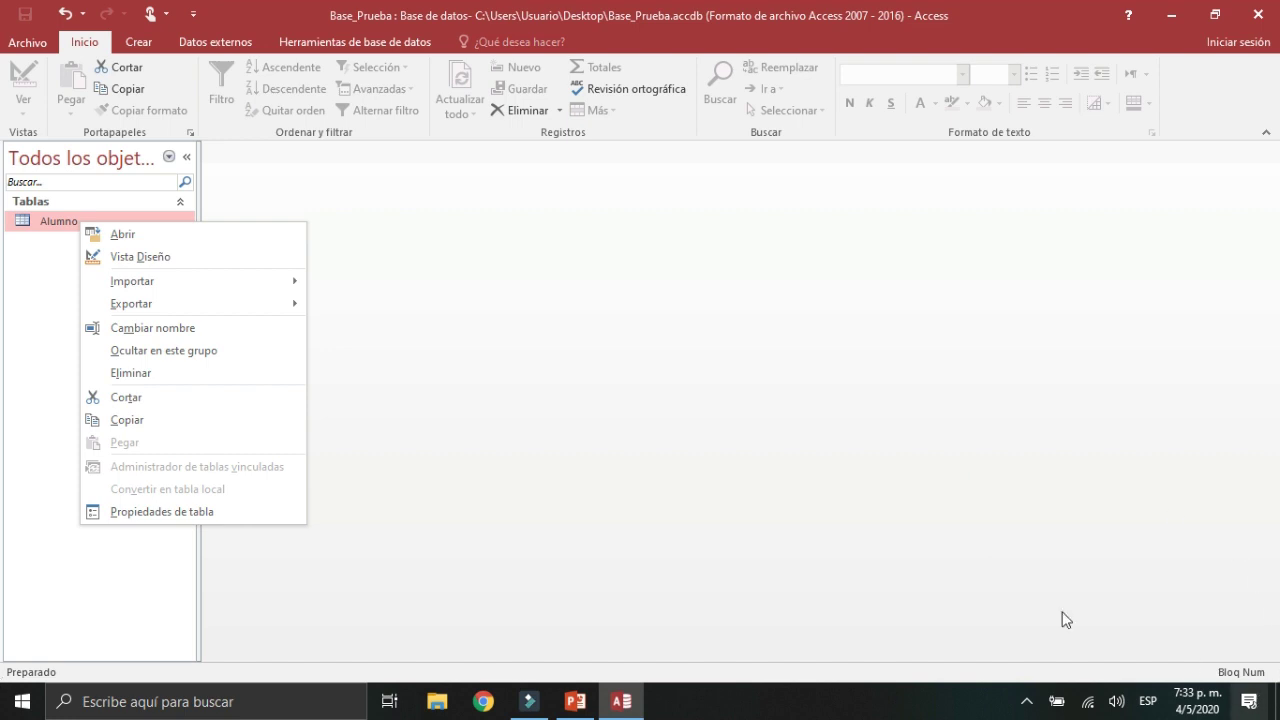
{"action": "left_click", "coordinate": [134, 231]}
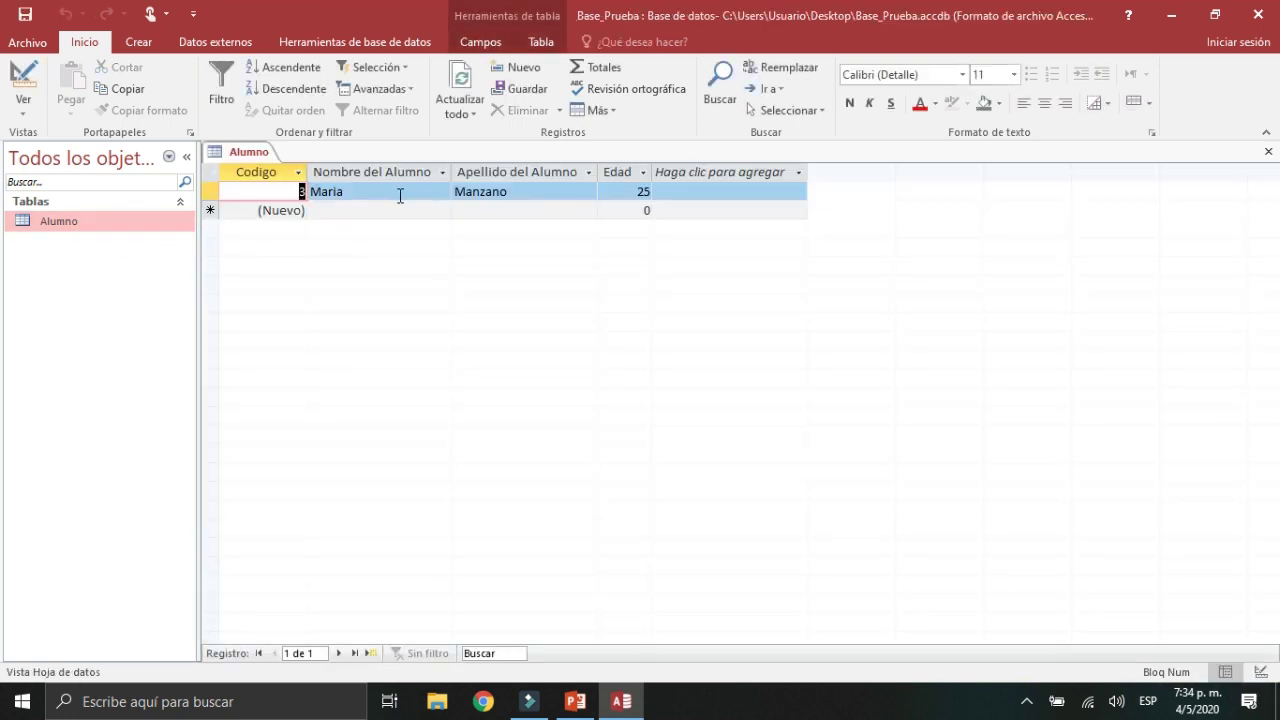
{"action": "left_click", "coordinate": [401, 209]}
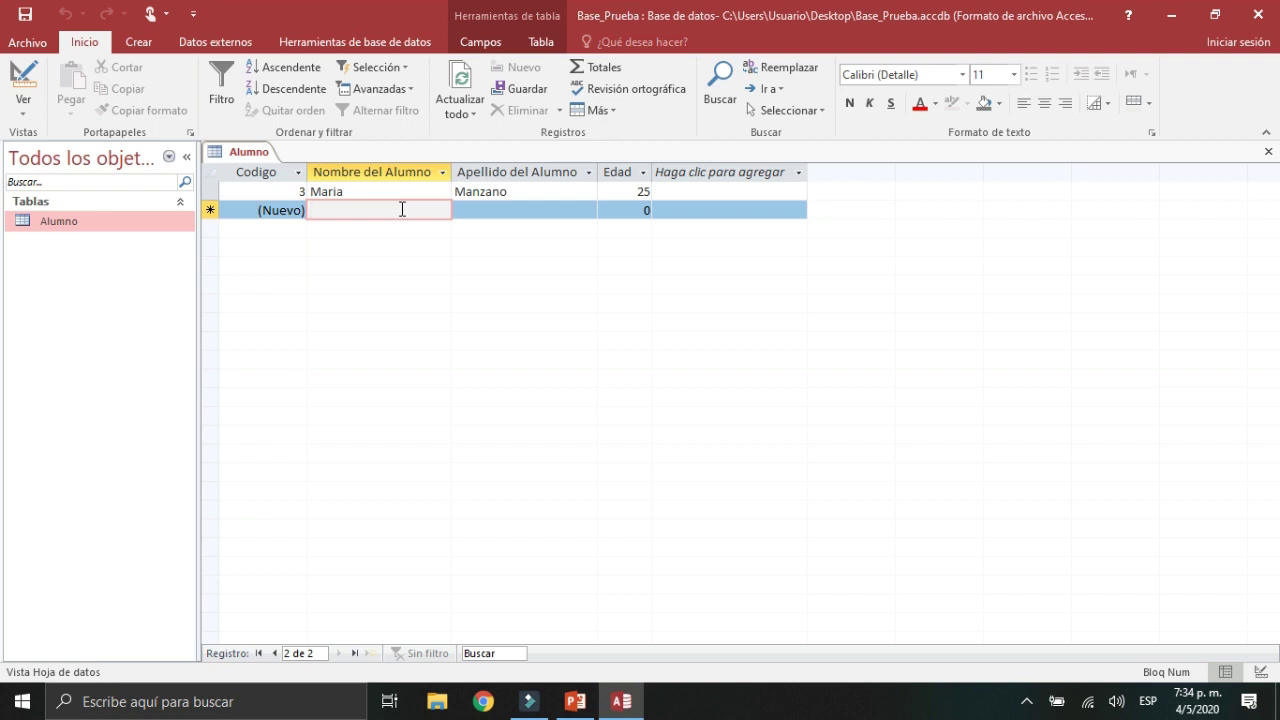
{"action": "type", "text": "Juan"}
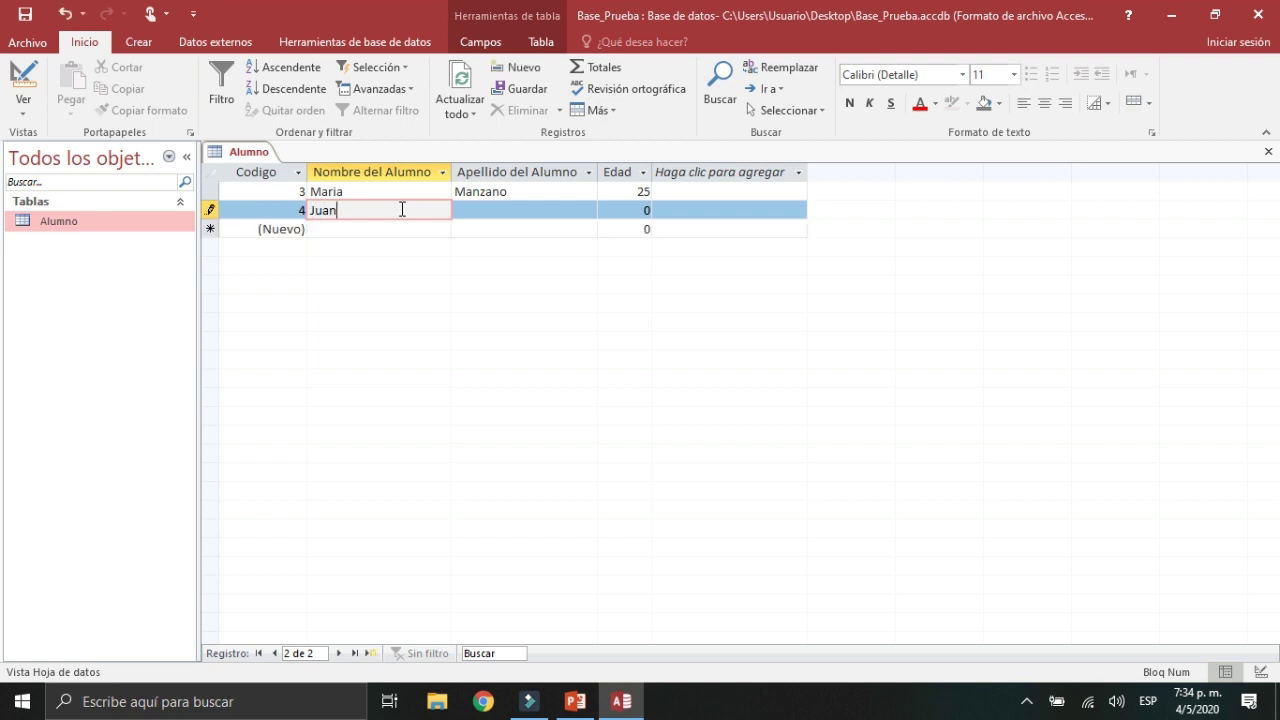
{"action": "key", "text": "Tab"}
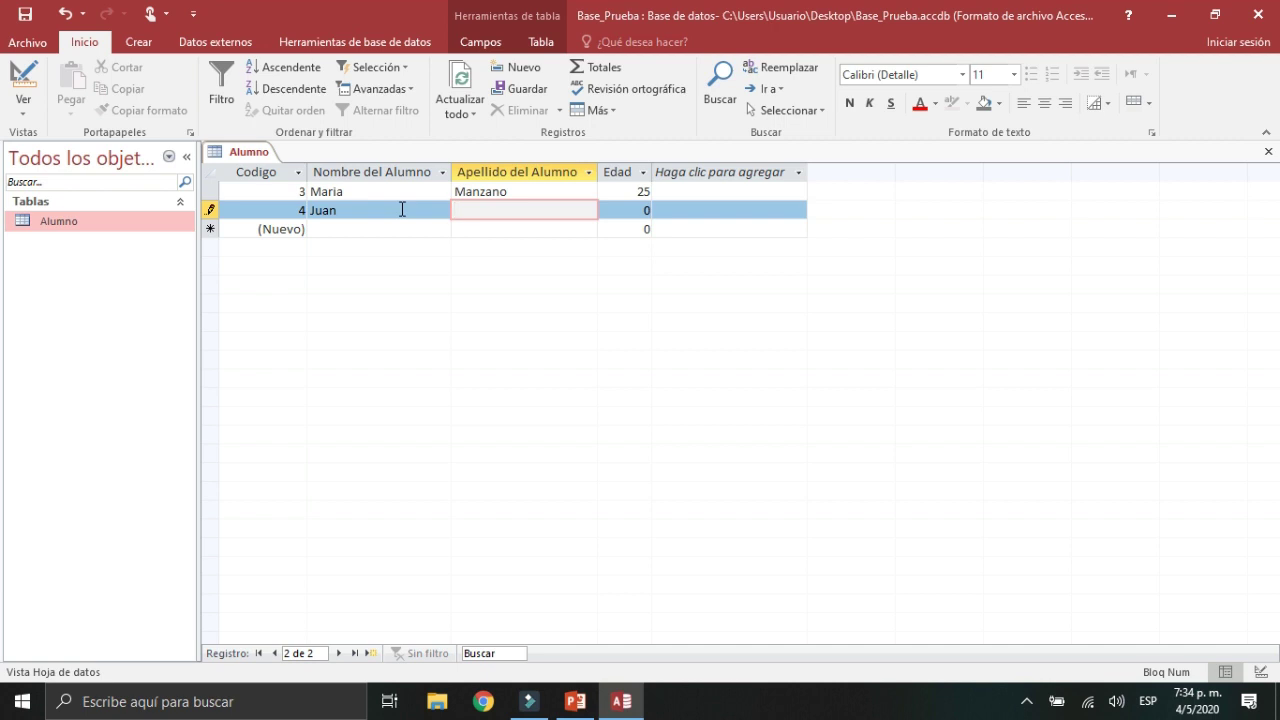
{"action": "type", "text": "Membreño"}
{"action": "key", "text": "Tab"}
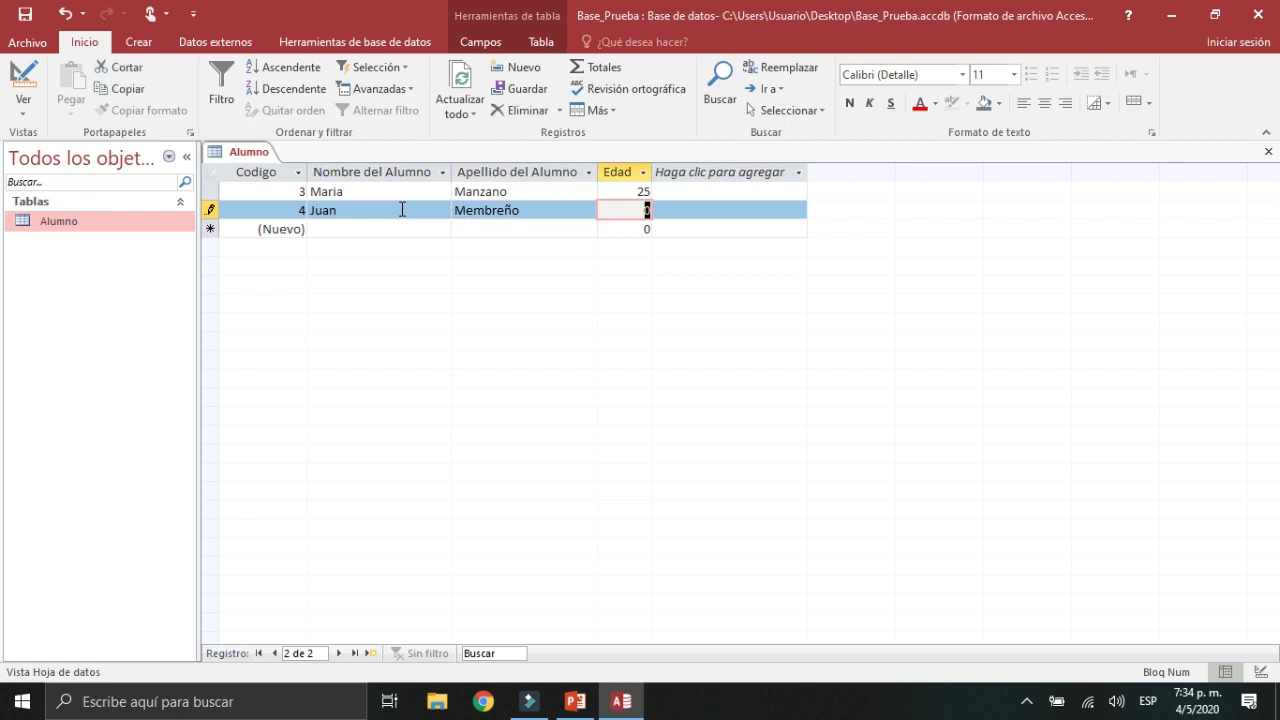
{"action": "type", "text": "23"}
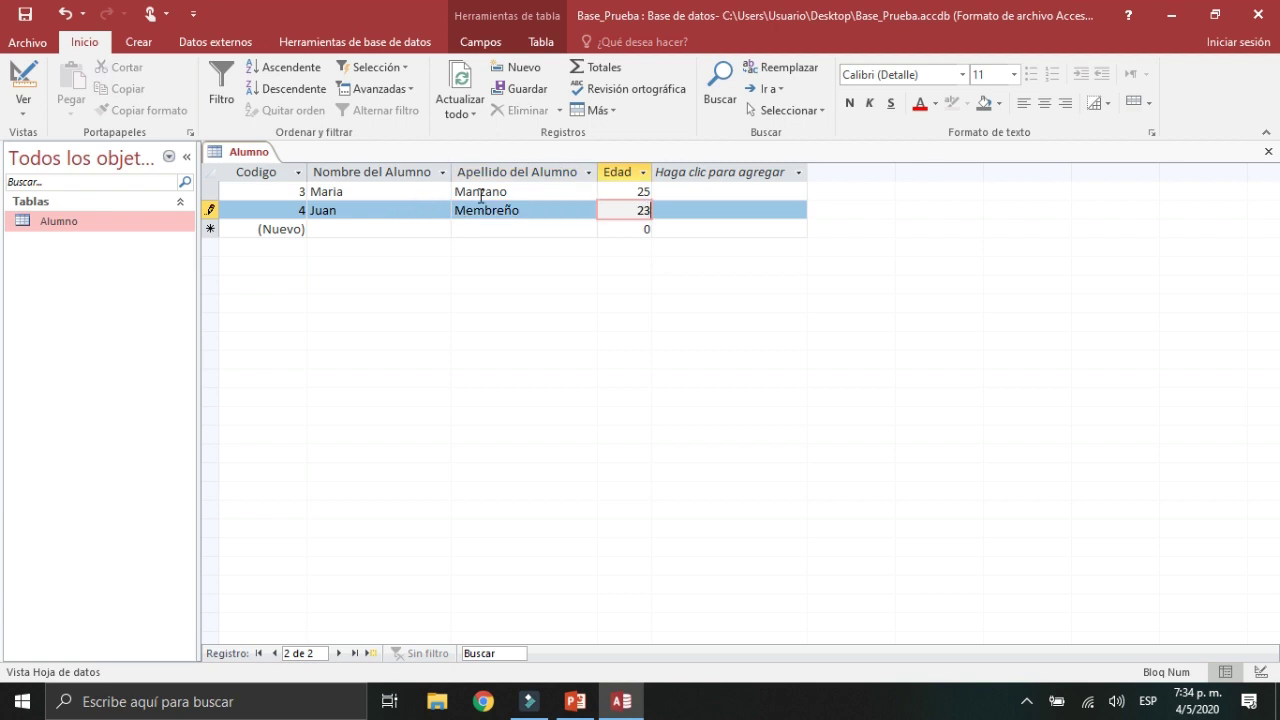
{"action": "left_click", "coordinate": [534, 214]}
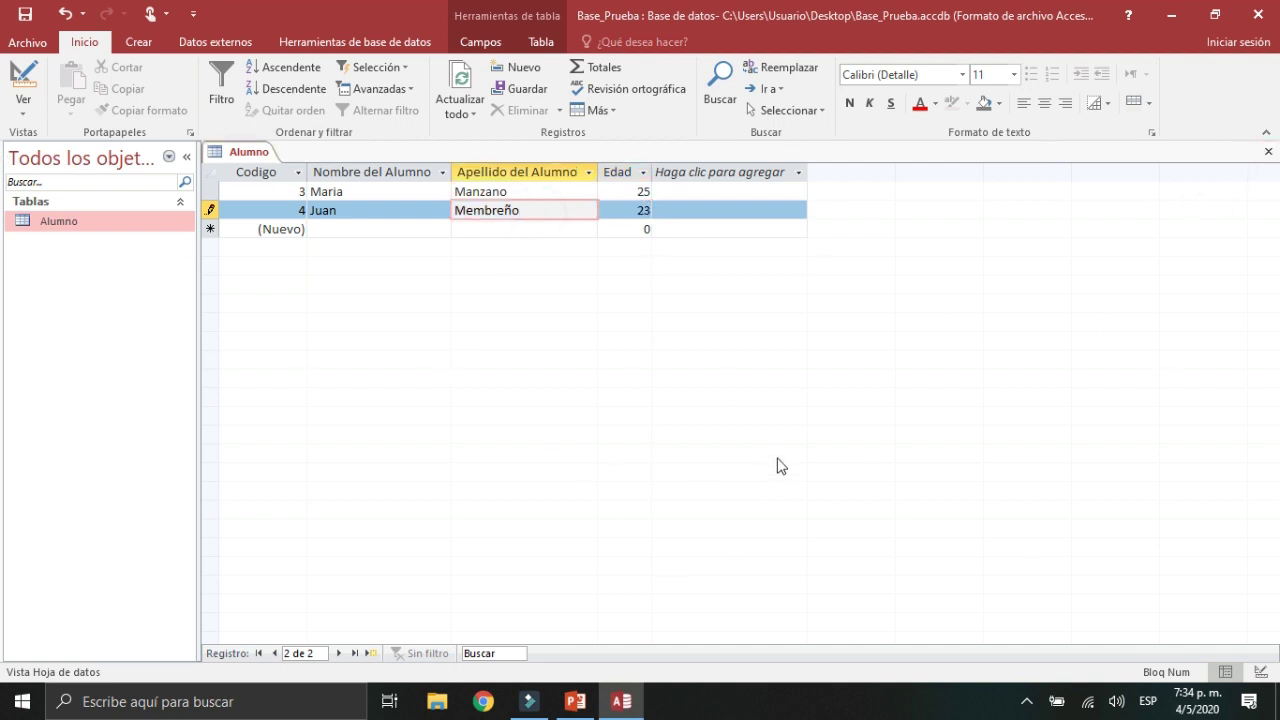
{"action": "left_click", "coordinate": [1268, 152]}
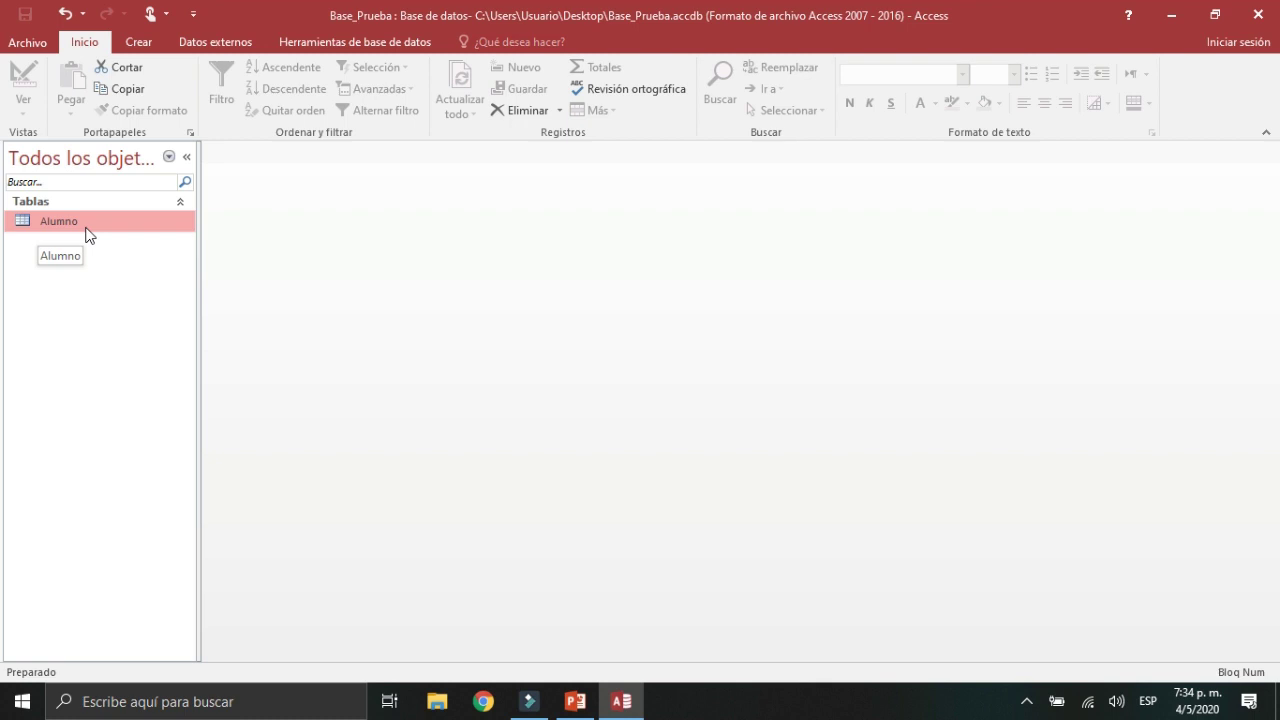
Review the Alumno table's field structure in Design view once more and close it
{"action": "right_click", "coordinate": [87, 230]}
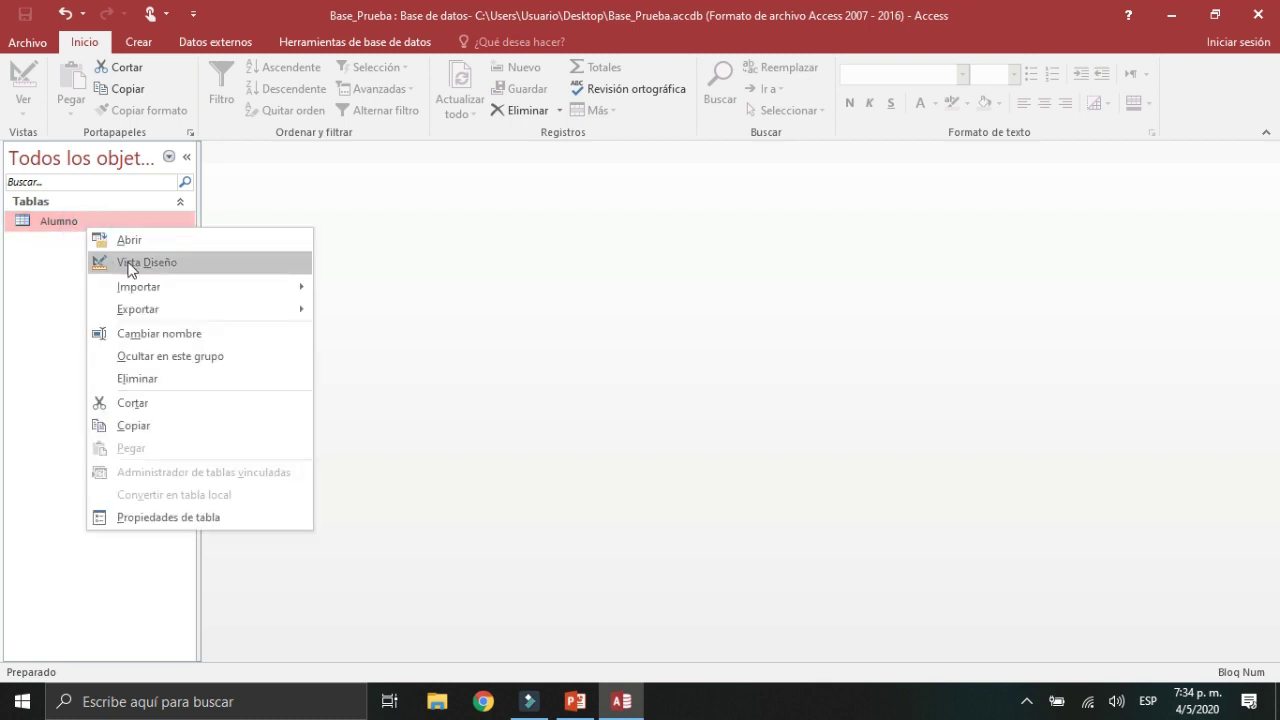
{"action": "left_click", "coordinate": [140, 262]}
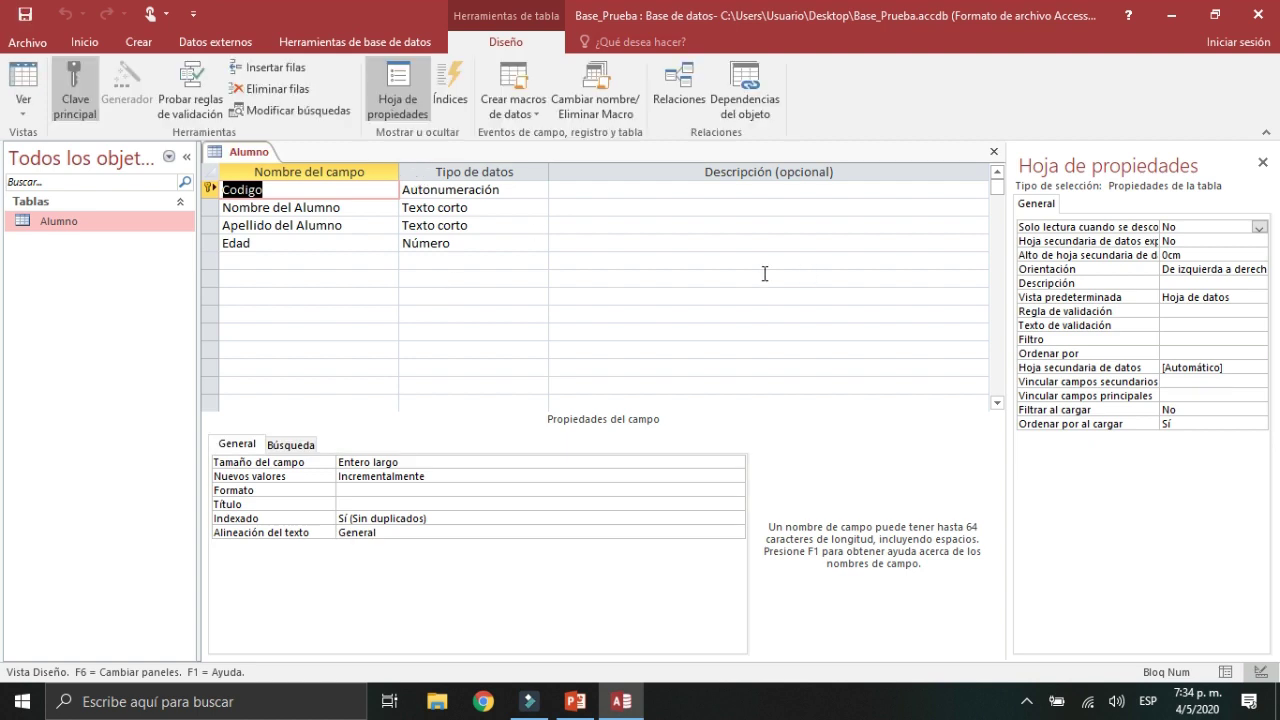
{"action": "left_click", "coordinate": [994, 153]}
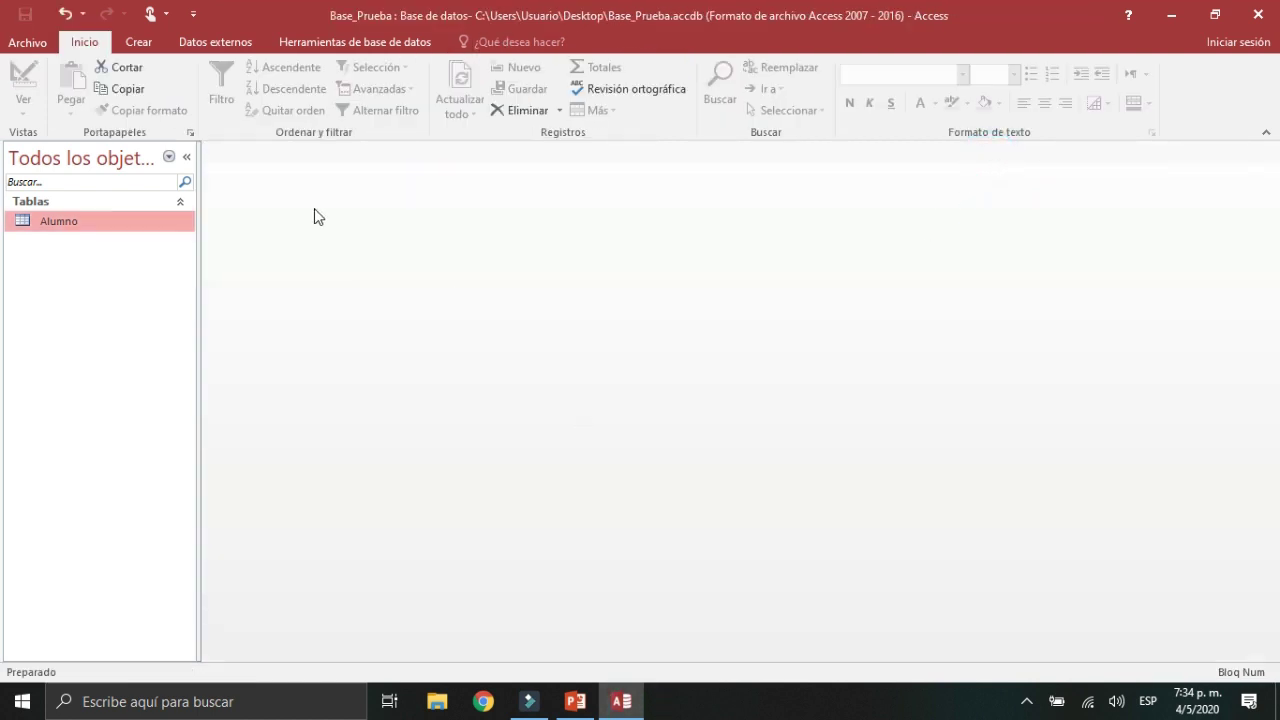
Delete the Edad field from the Alumno table's design and close the table, saving the changes
{"action": "right_click", "coordinate": [68, 222]}
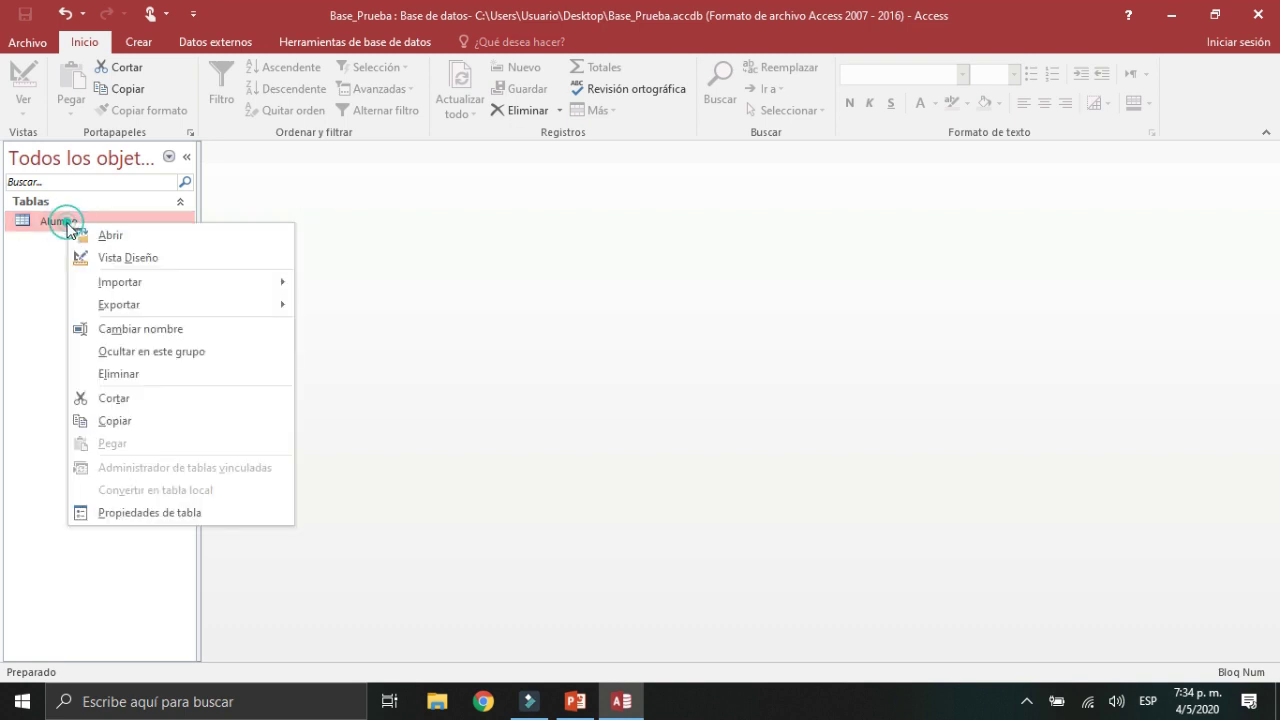
{"action": "left_click", "coordinate": [120, 260]}
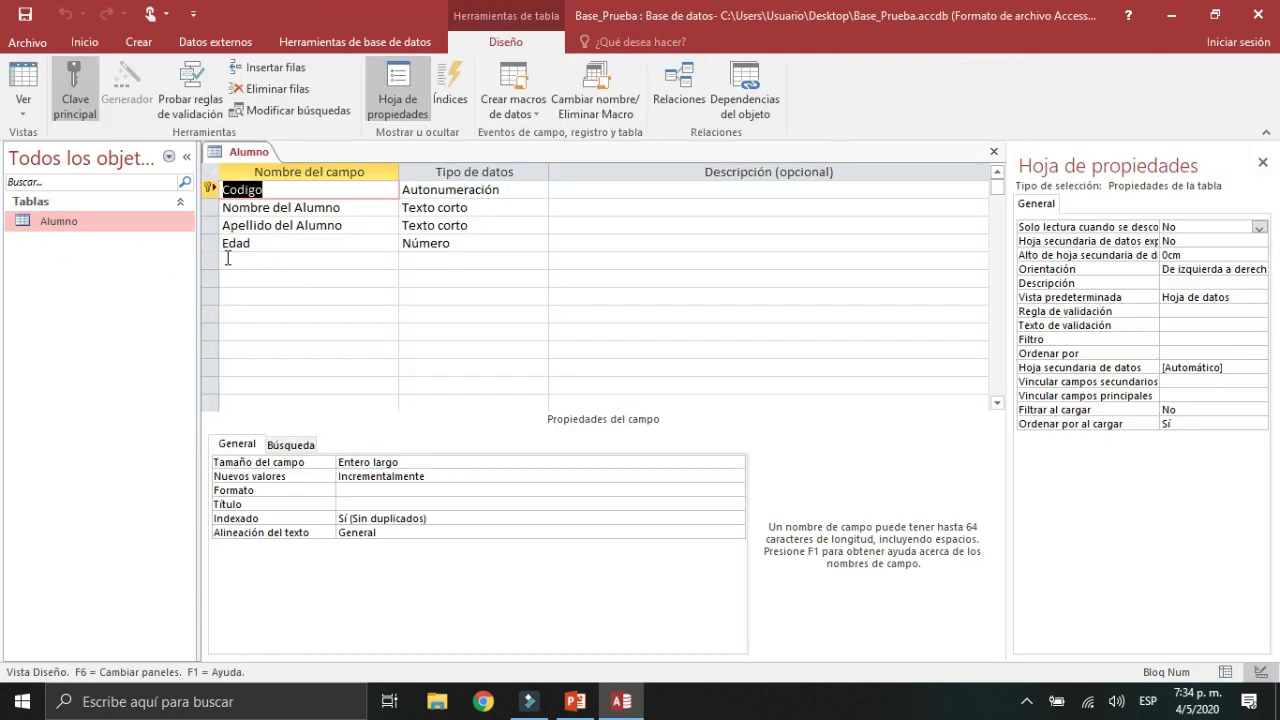
{"action": "left_click", "coordinate": [210, 243]}
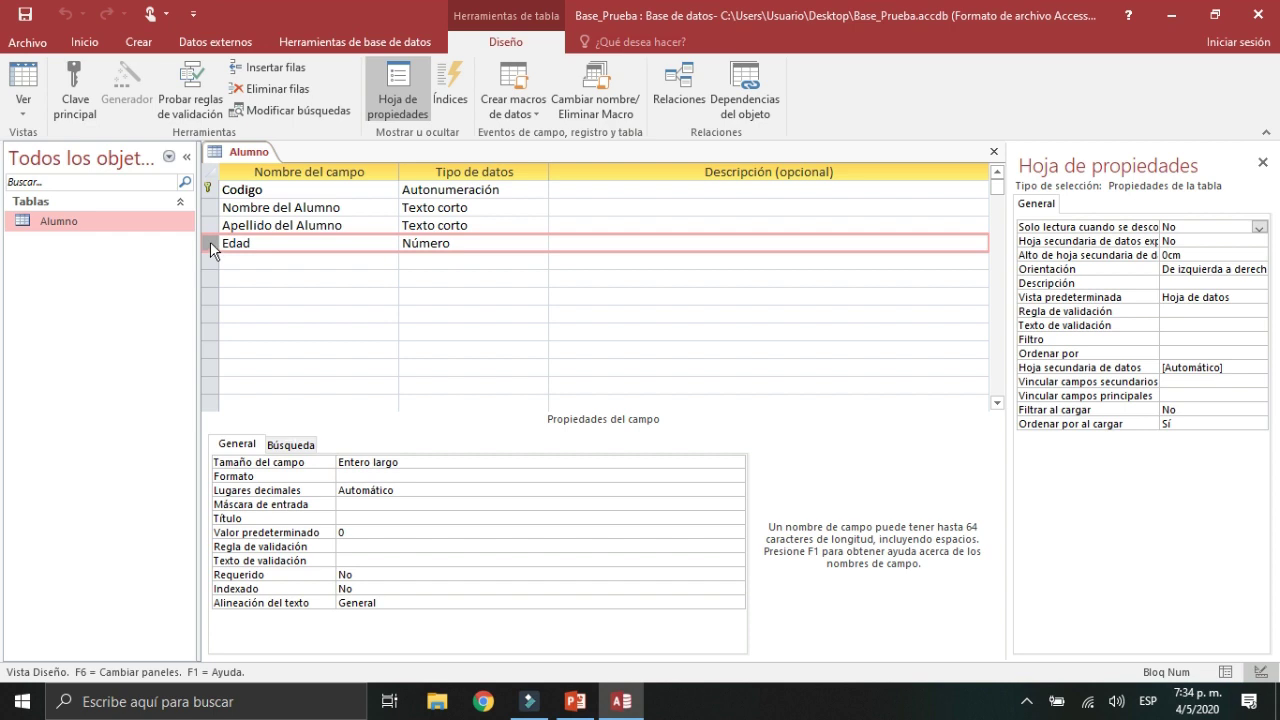
{"action": "right_click", "coordinate": [212, 249]}
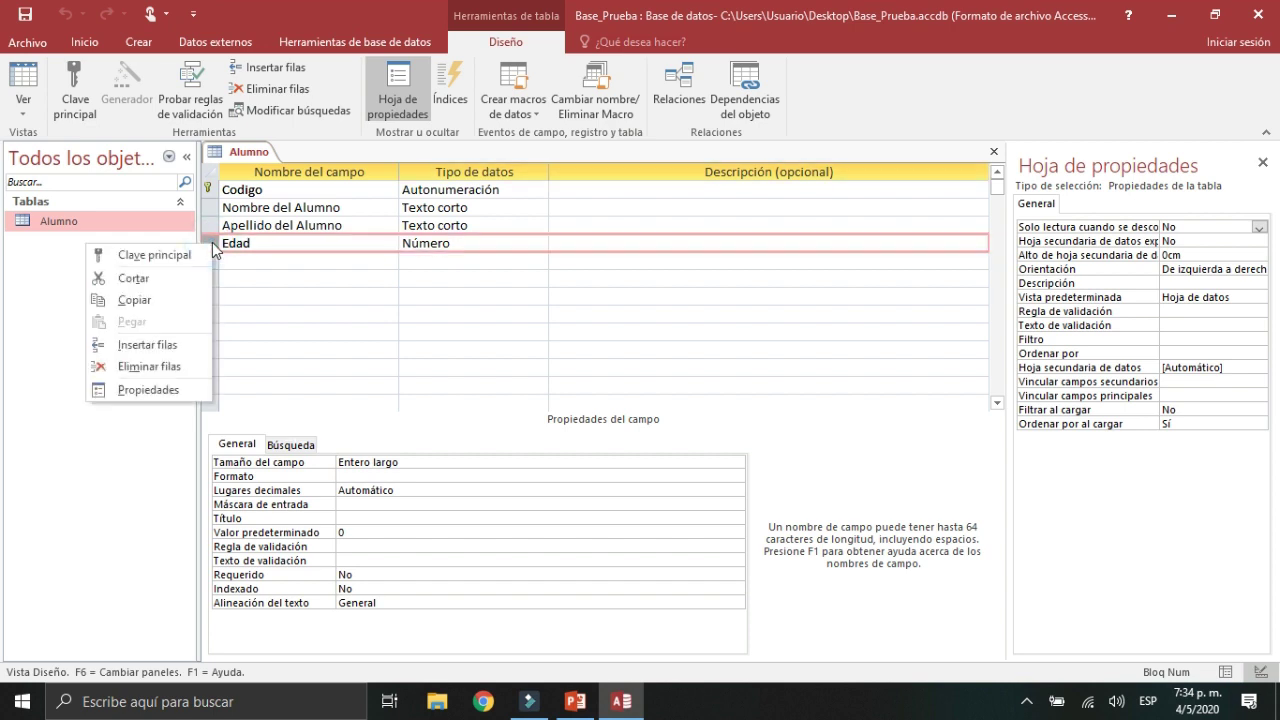
{"action": "left_click", "coordinate": [150, 368]}
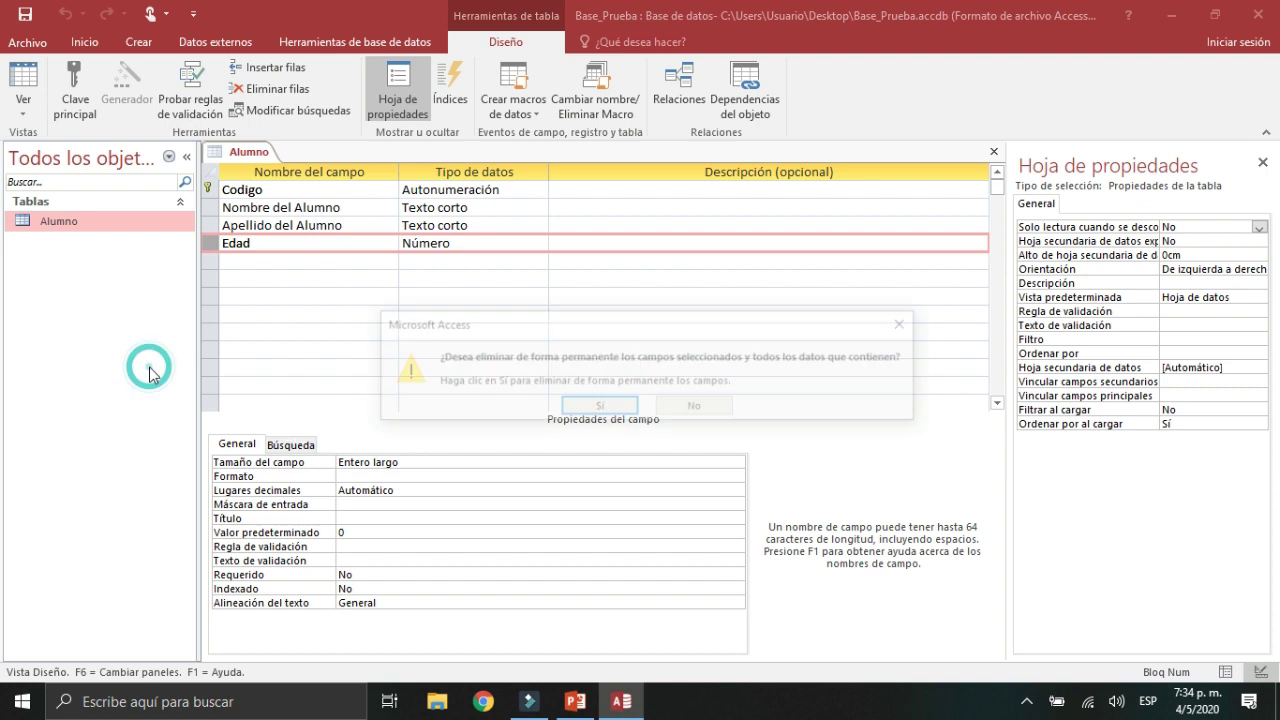
{"action": "left_click", "coordinate": [598, 408]}
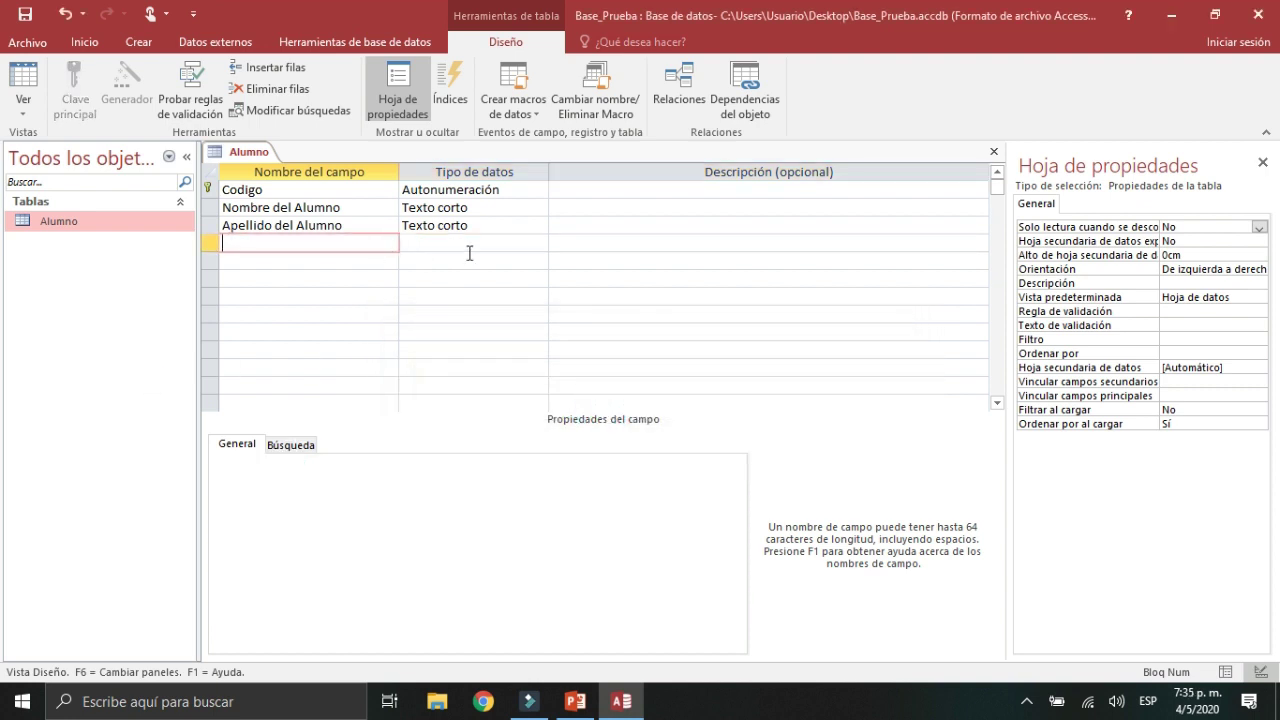
{"action": "left_click", "coordinate": [995, 152]}
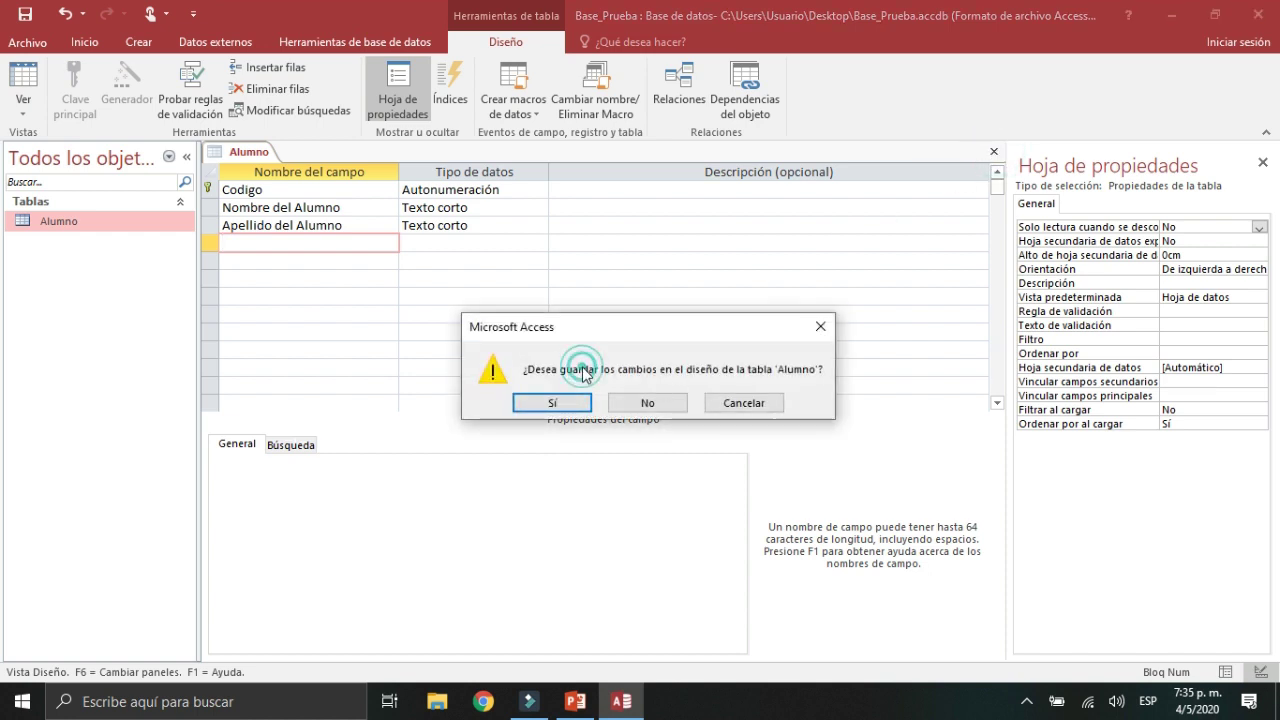
{"action": "left_click", "coordinate": [558, 403]}
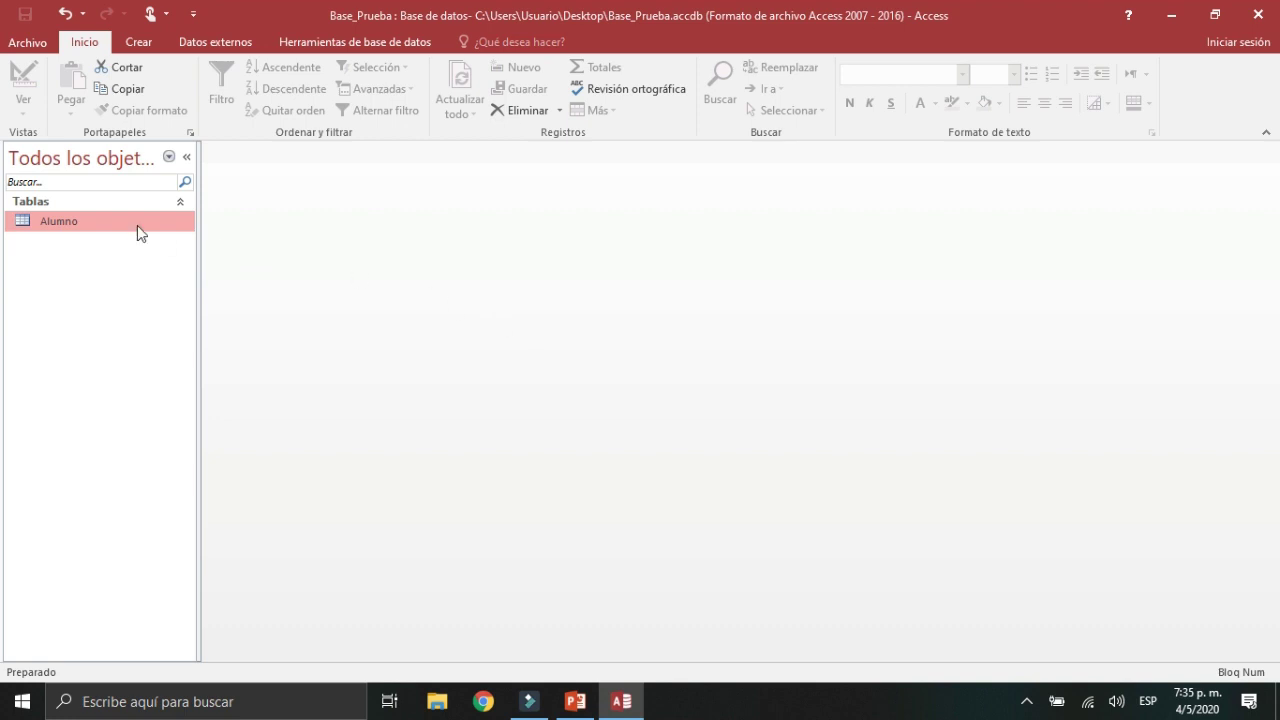
Open the Alumno table in Datasheet view to check its columns and records, and close it
{"action": "right_click", "coordinate": [70, 221]}
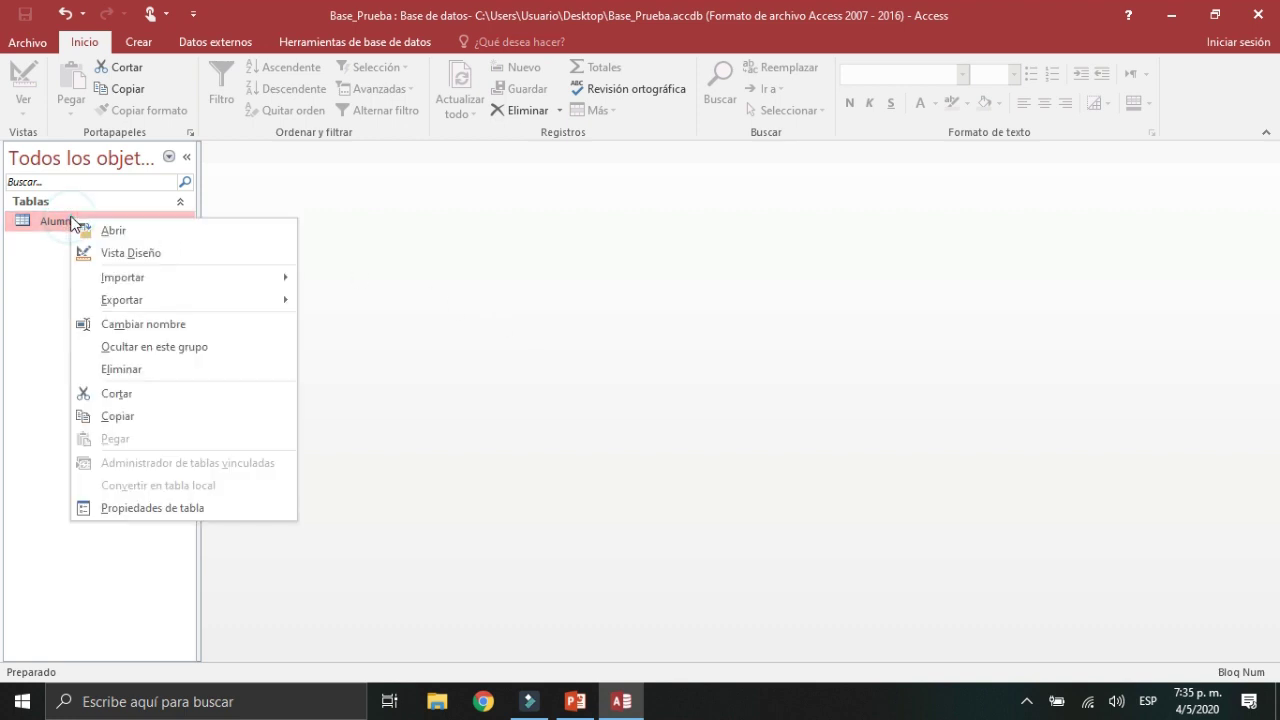
{"action": "left_click", "coordinate": [127, 231]}
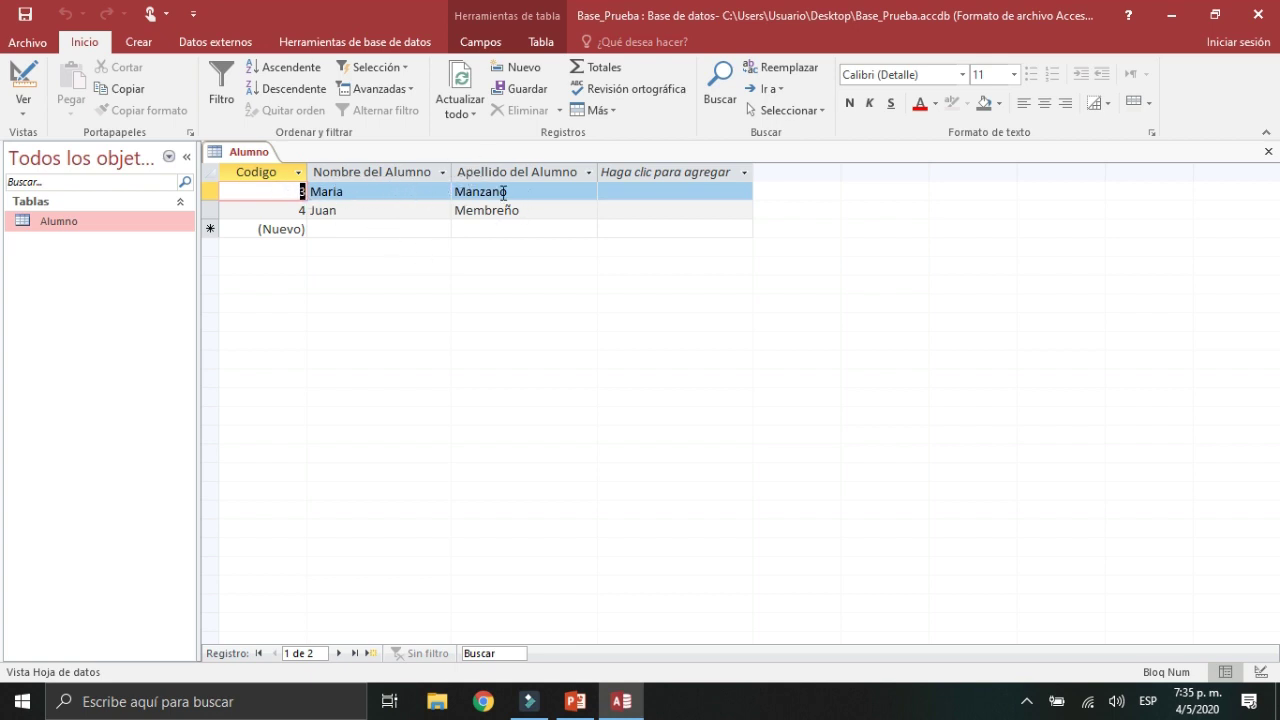
{"action": "left_click", "coordinate": [1268, 151]}
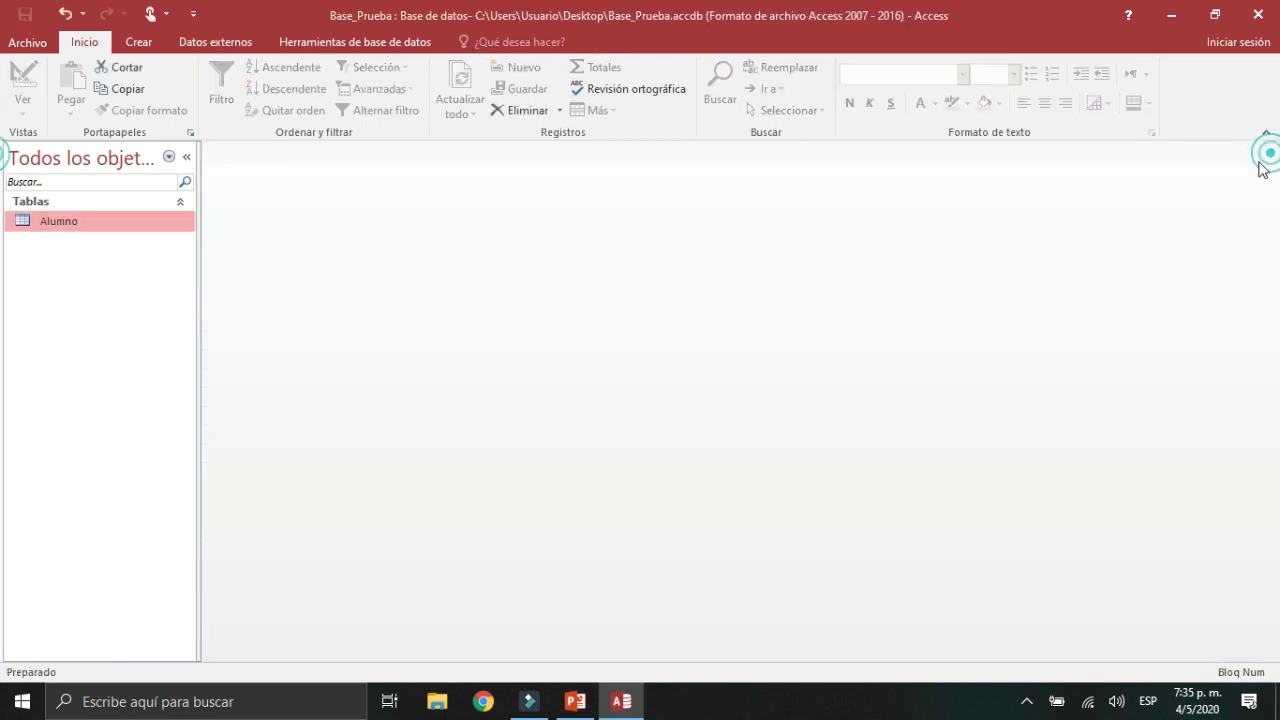